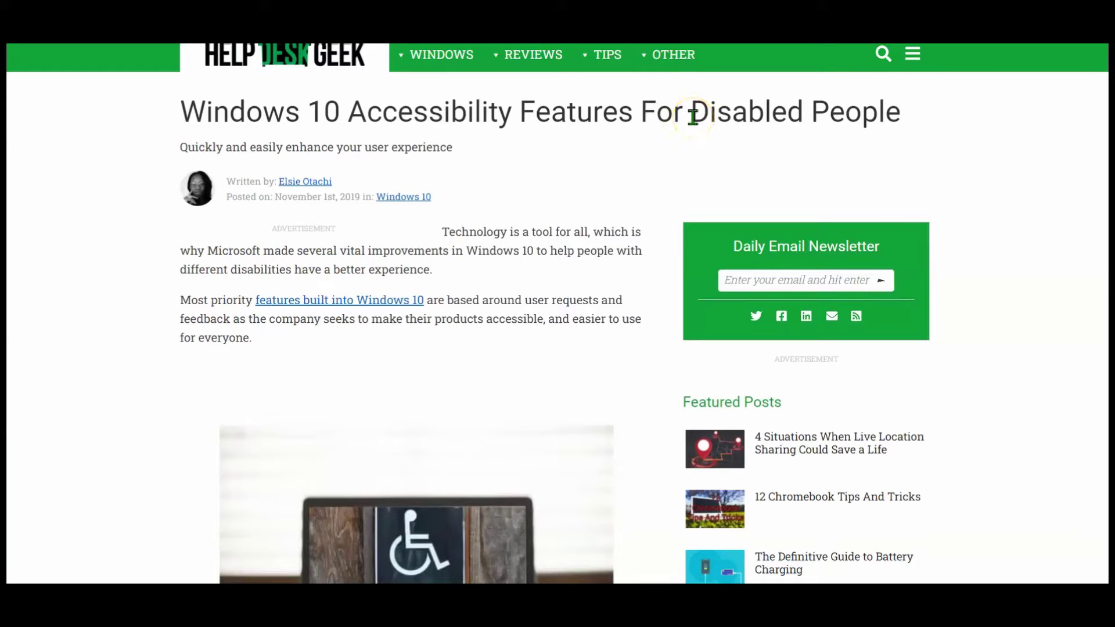
Step: Read the article's title and posting date with the page enlarged, continuing down to the Narrator section
{"action": "left_click_drag", "start_coordinate": [693, 116], "coordinate": [901, 115]}
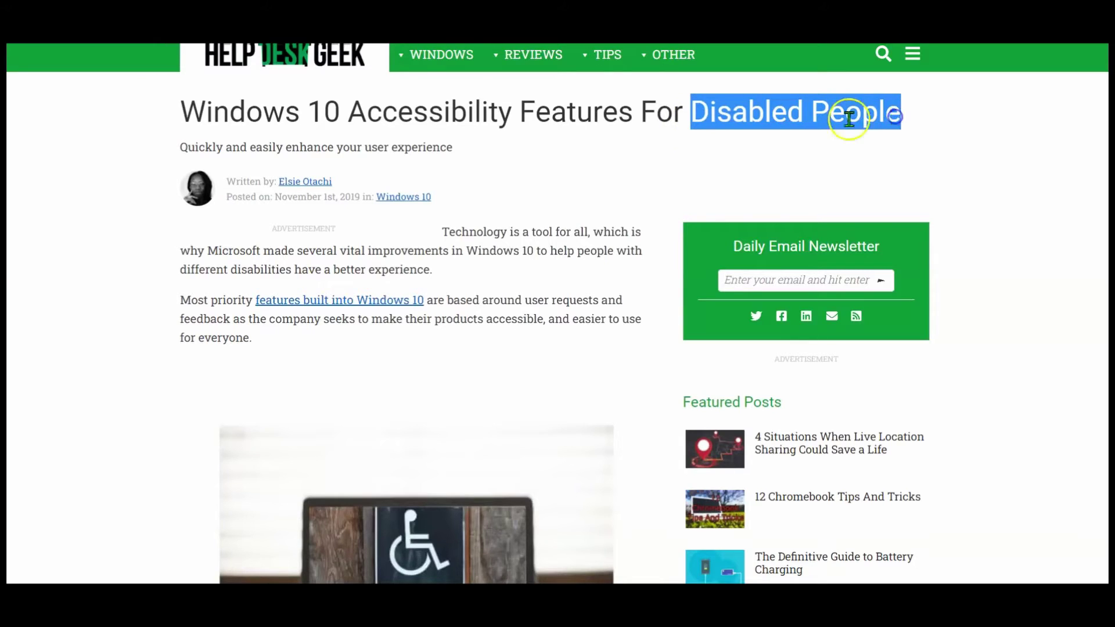
{"action": "left_click", "coordinate": [611, 267]}
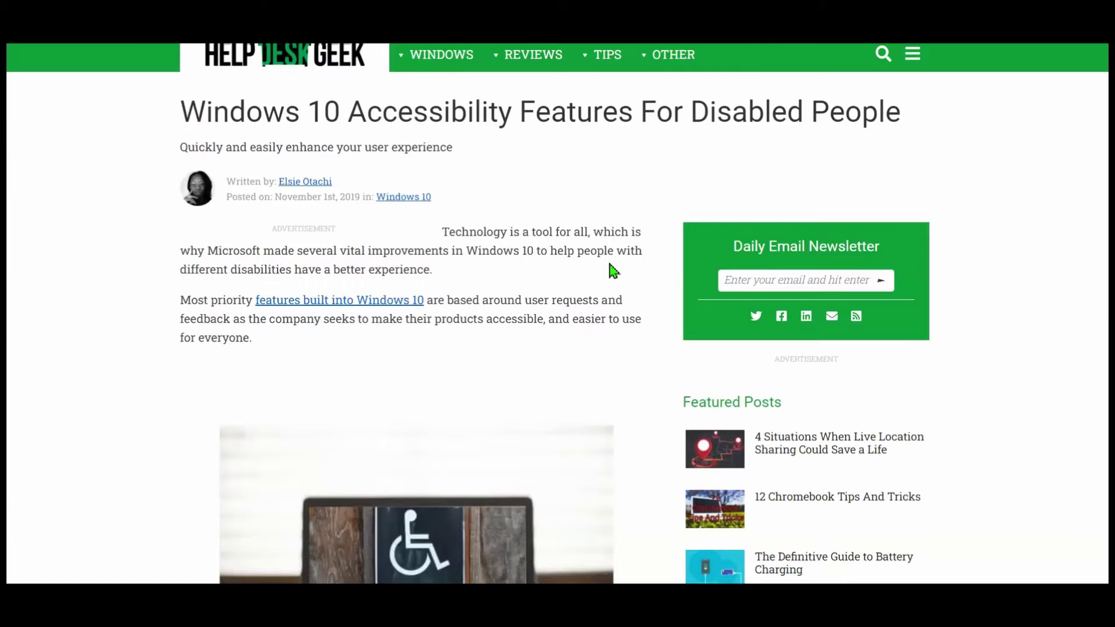
{"action": "key", "text": "ctrl+plus"}
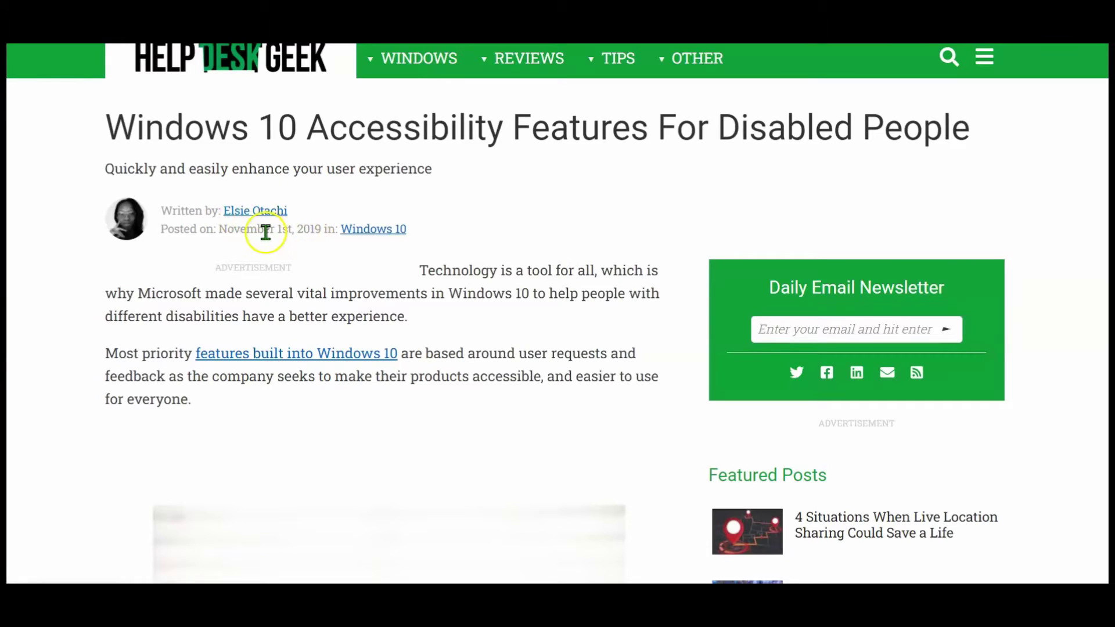
{"action": "left_click_drag", "start_coordinate": [309, 230], "coordinate": [319, 230]}
{"action": "left_click", "coordinate": [319, 229]}
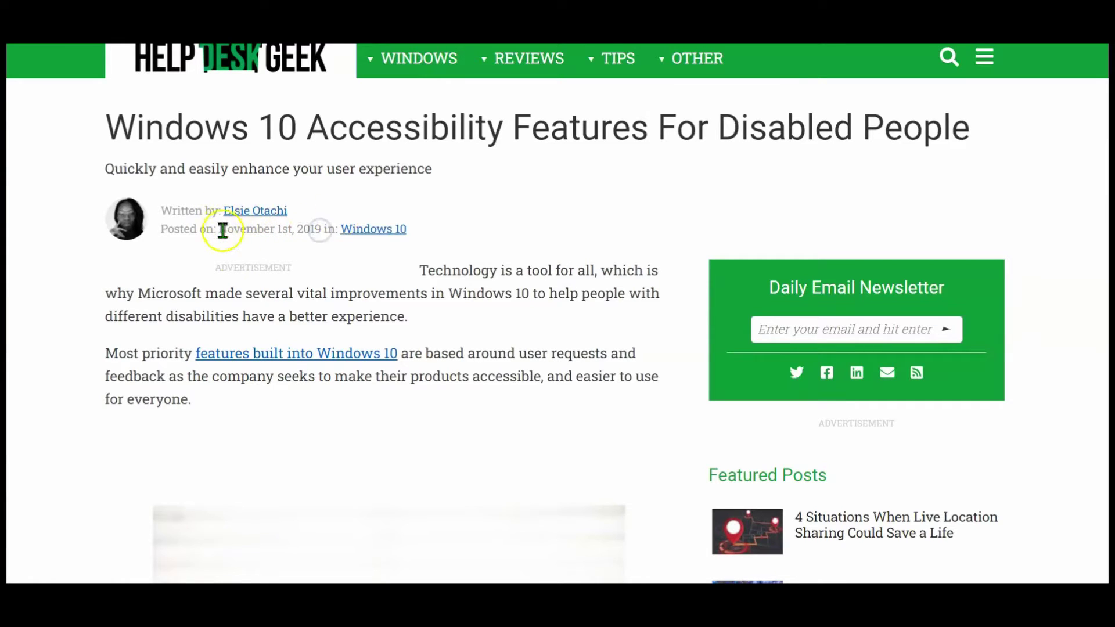
{"action": "left_click_drag", "start_coordinate": [320, 229], "coordinate": [249, 230]}
{"action": "left_click", "coordinate": [250, 229]}
{"action": "scroll", "coordinate": [319, 235], "scroll_direction": "down", "scroll_amount": 2}
{"action": "scroll", "coordinate": [318, 235], "scroll_direction": "down", "scroll_amount": 10}
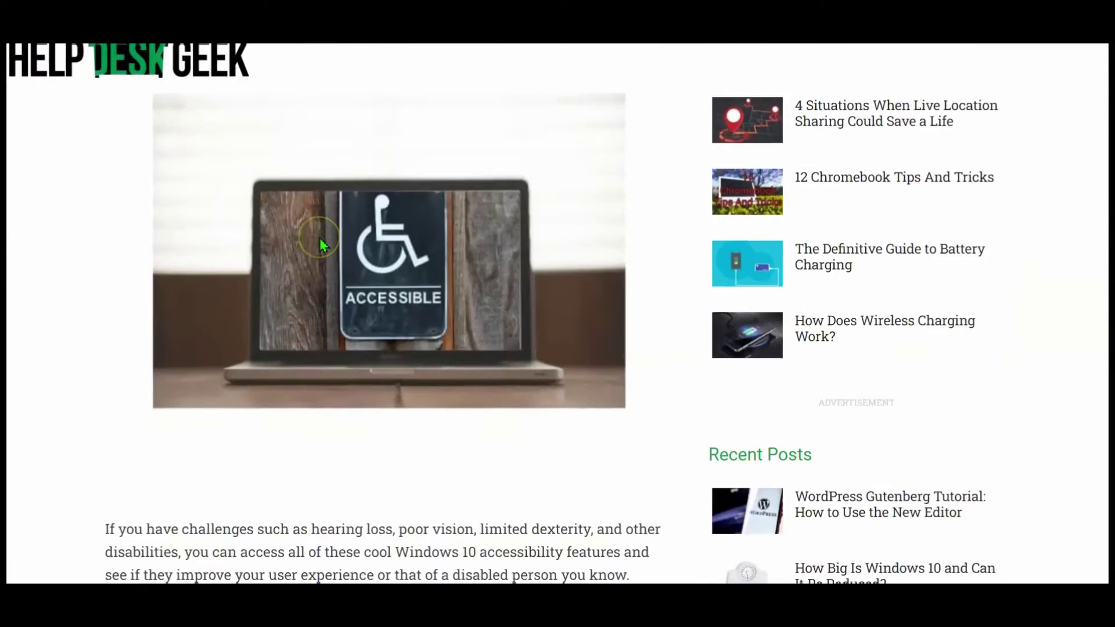
{"action": "scroll", "coordinate": [323, 244], "scroll_direction": "down", "scroll_amount": 1}
{"action": "left_click", "coordinate": [331, 239]}
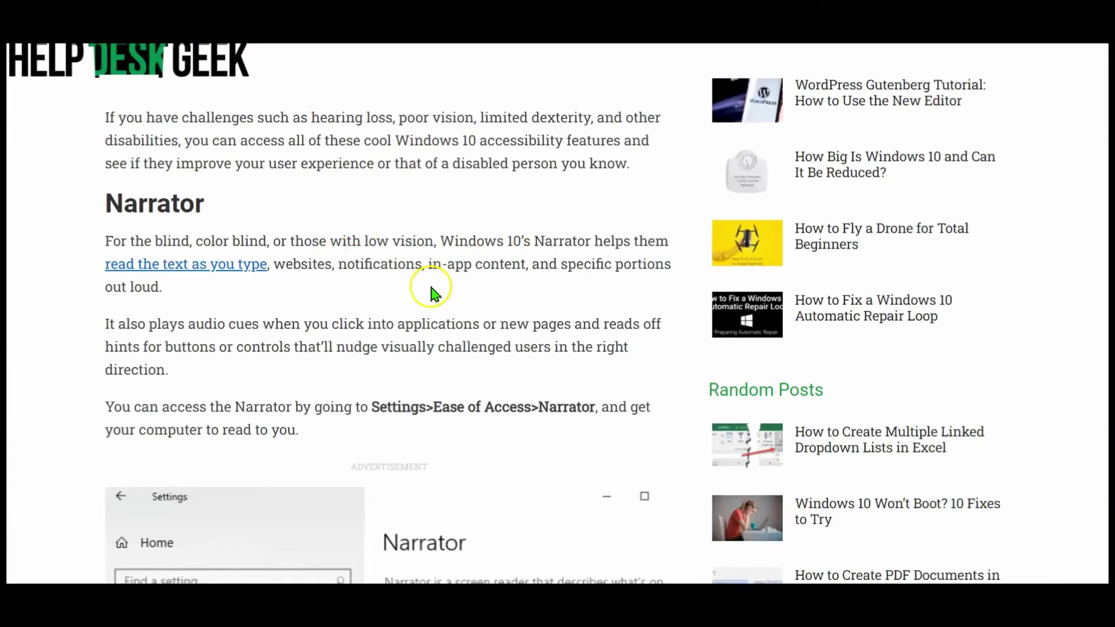
Step: Read the article's Narrator section, covering who the feature helps and the Settings path for reaching it
{"action": "left_click_drag", "start_coordinate": [114, 203], "coordinate": [218, 207]}
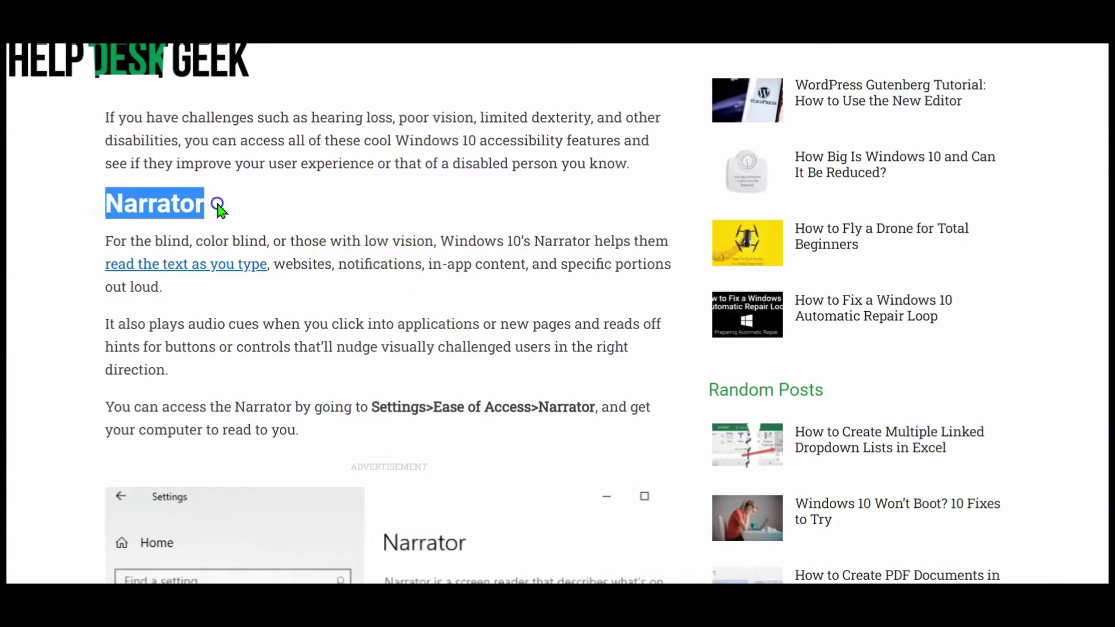
{"action": "left_click", "coordinate": [329, 284]}
{"action": "left_click_drag", "start_coordinate": [144, 241], "coordinate": [182, 241]}
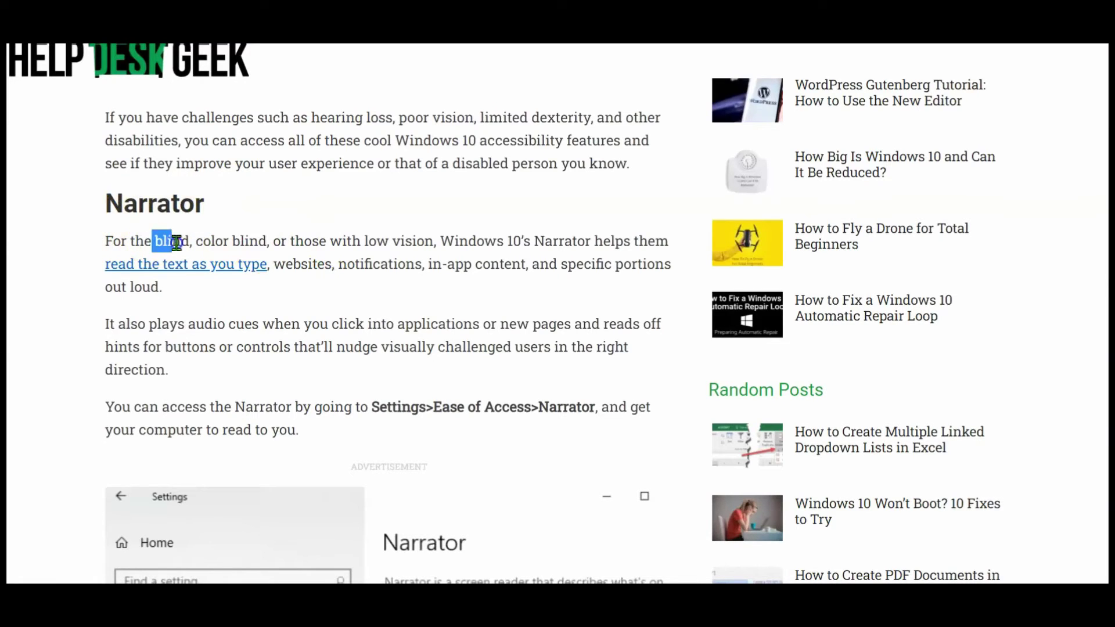
{"action": "left_click_drag", "start_coordinate": [287, 241], "coordinate": [431, 244]}
{"action": "left_click", "coordinate": [143, 204]}
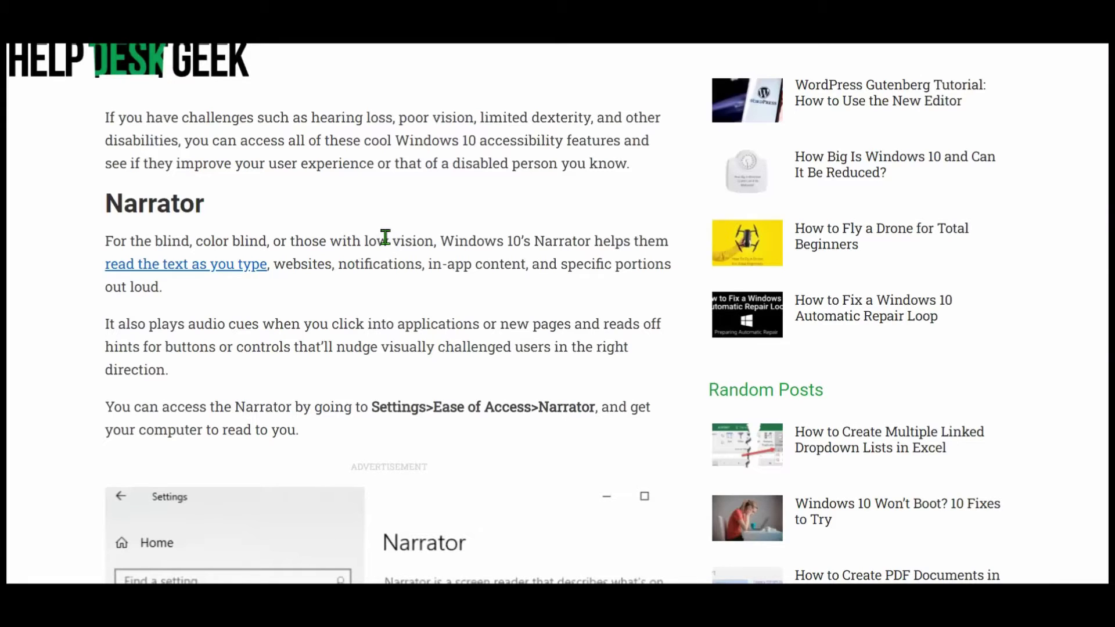
{"action": "left_click_drag", "start_coordinate": [155, 241], "coordinate": [325, 242]}
{"action": "left_click", "coordinate": [427, 250]}
{"action": "left_click", "coordinate": [481, 263]}
{"action": "scroll", "coordinate": [356, 295], "scroll_direction": "down", "scroll_amount": 3}
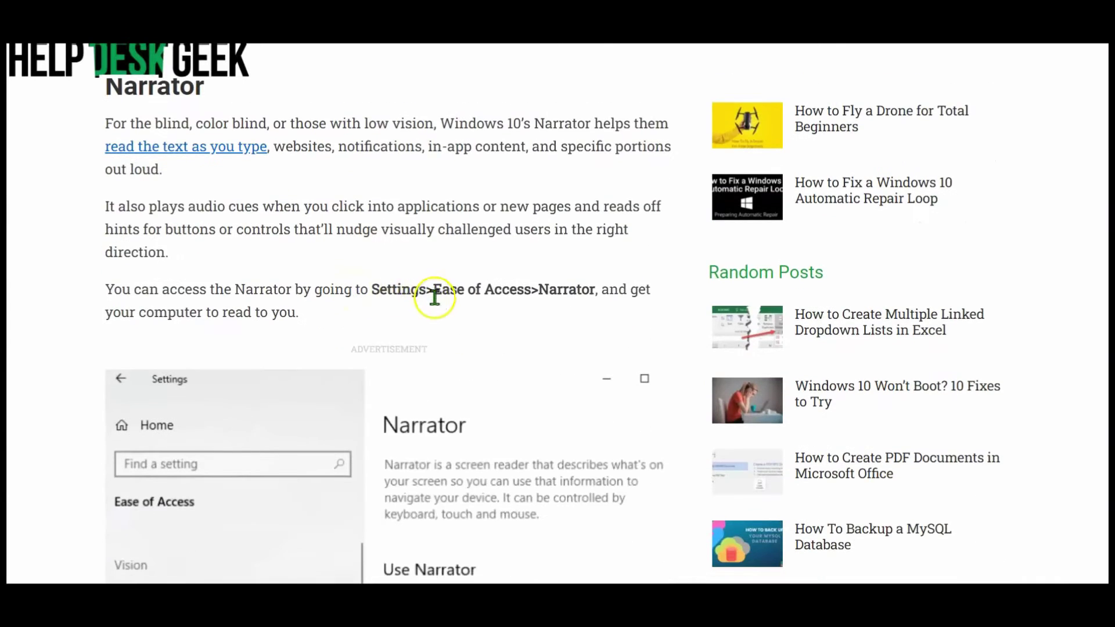
{"action": "scroll", "coordinate": [435, 302], "scroll_direction": "down", "scroll_amount": 1}
{"action": "scroll", "coordinate": [437, 304], "scroll_direction": "down", "scroll_amount": 2}
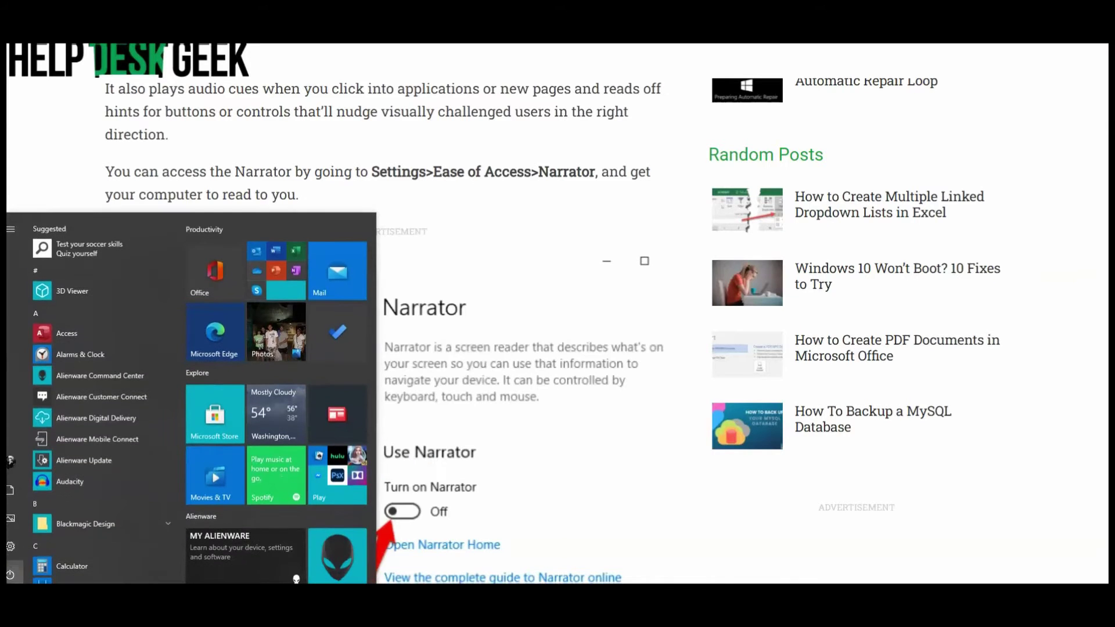
Step: Switch to Windows Settings, search for "ease of" to reach Ease of Access, and open its Narrator page
{"action": "left_click", "coordinate": [17, 557]}
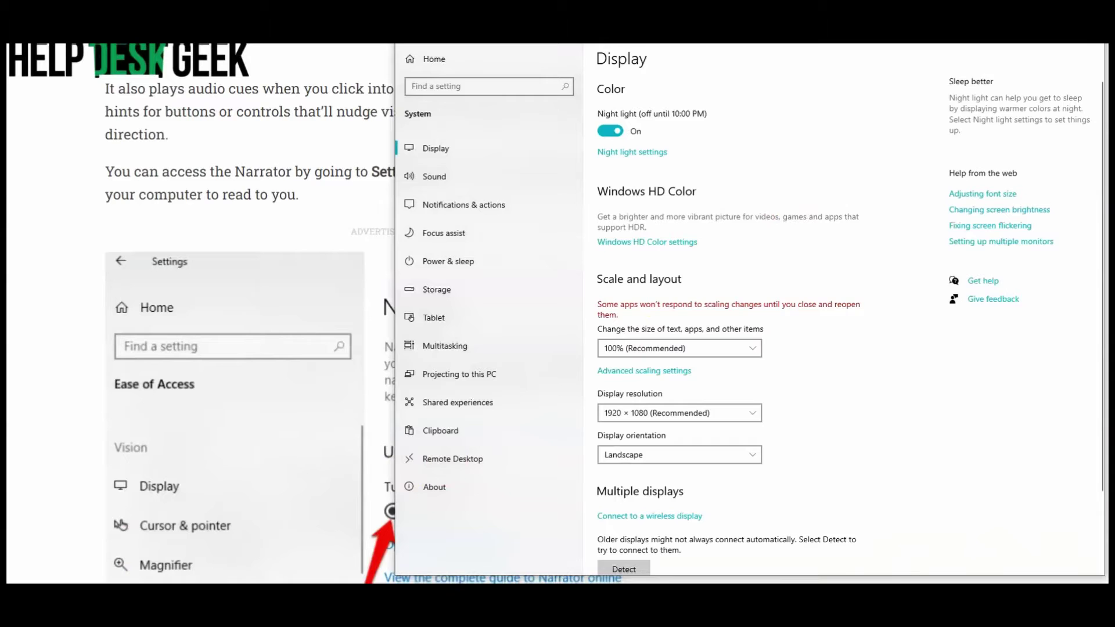
{"action": "left_click_drag", "start_coordinate": [522, 35], "coordinate": [362, 8]}
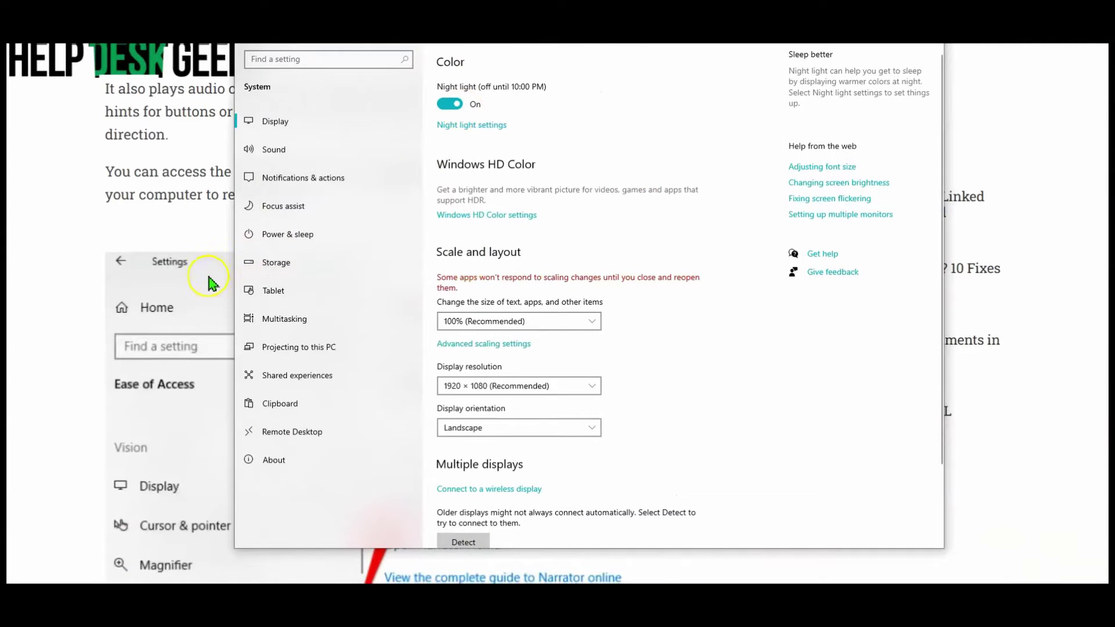
{"action": "scroll", "coordinate": [207, 284], "scroll_direction": "down", "scroll_amount": 2}
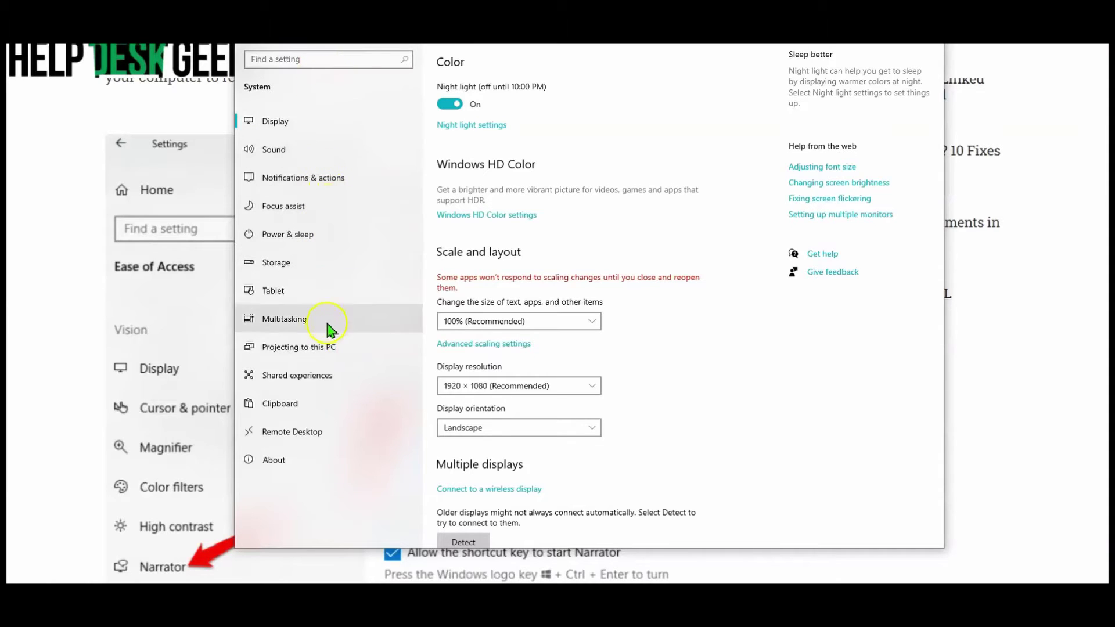
{"action": "left_click", "coordinate": [317, 60]}
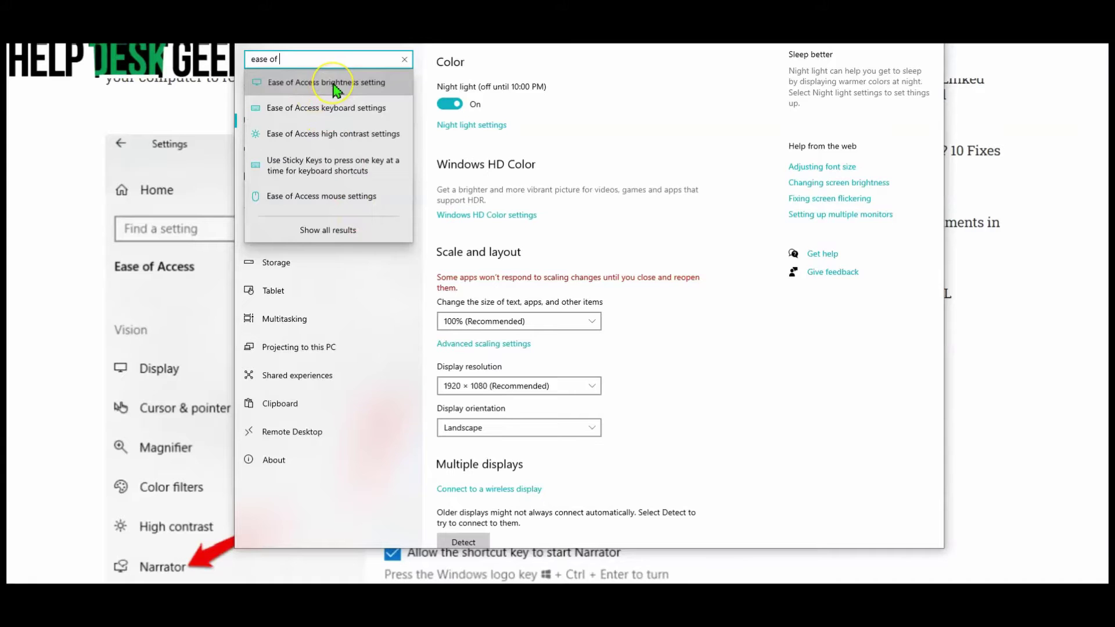
{"action": "left_click", "coordinate": [336, 87]}
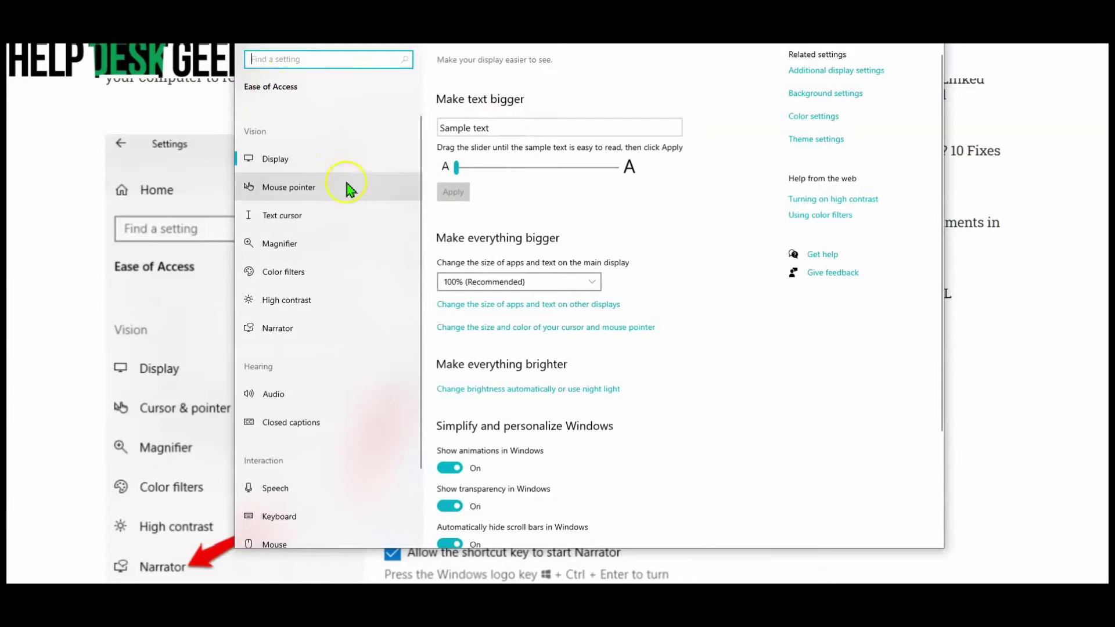
{"action": "scroll", "coordinate": [325, 238], "scroll_direction": "down", "scroll_amount": 2}
{"action": "left_click", "coordinate": [287, 267]}
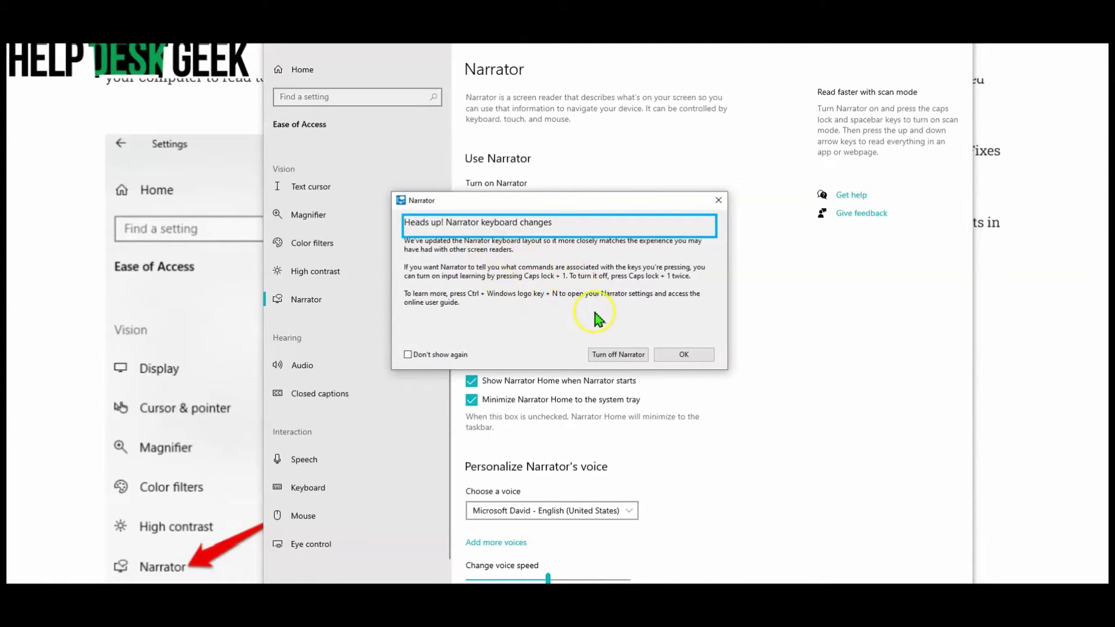
Step: Exit Narrator from its welcome window, and after restarting it, turn it off from the keyboard changes notice
{"action": "left_click", "coordinate": [676, 355]}
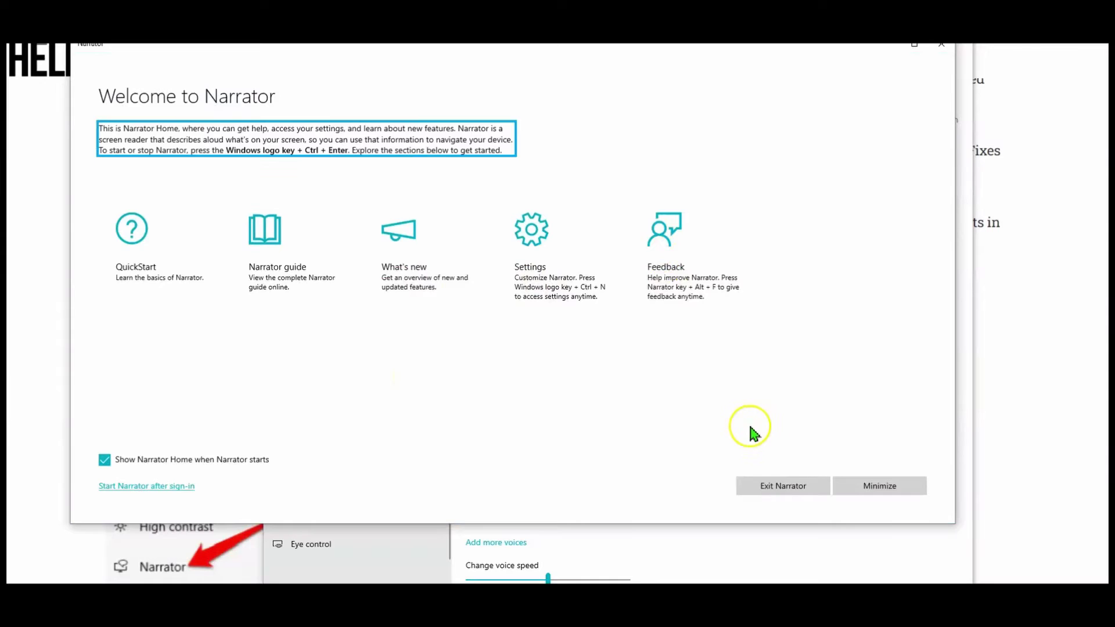
{"action": "left_click", "coordinate": [795, 490]}
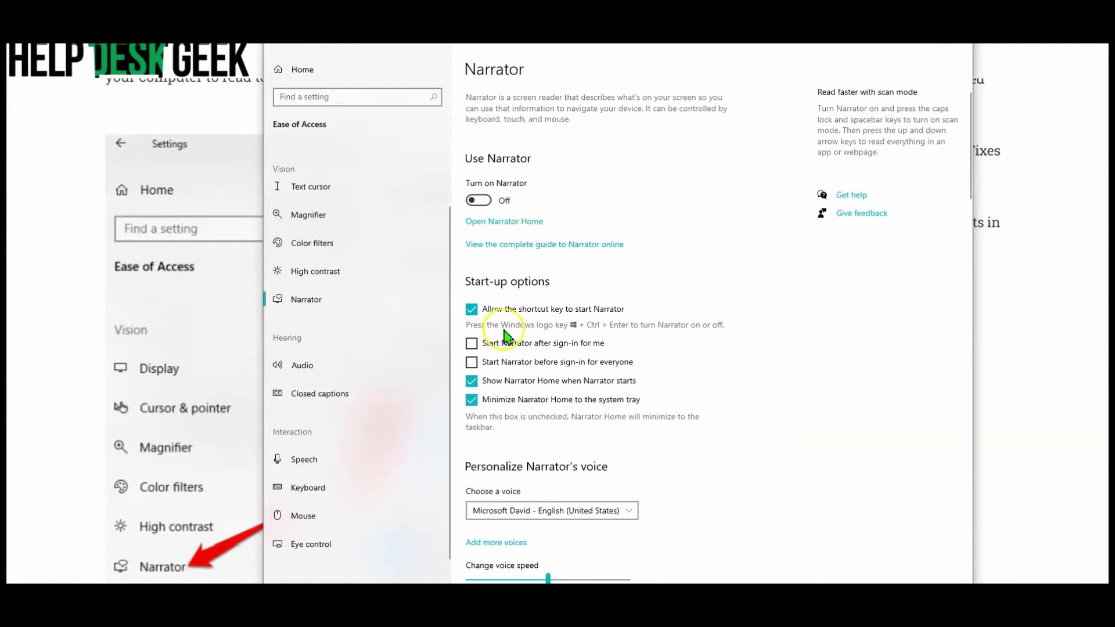
{"action": "left_click", "coordinate": [480, 201]}
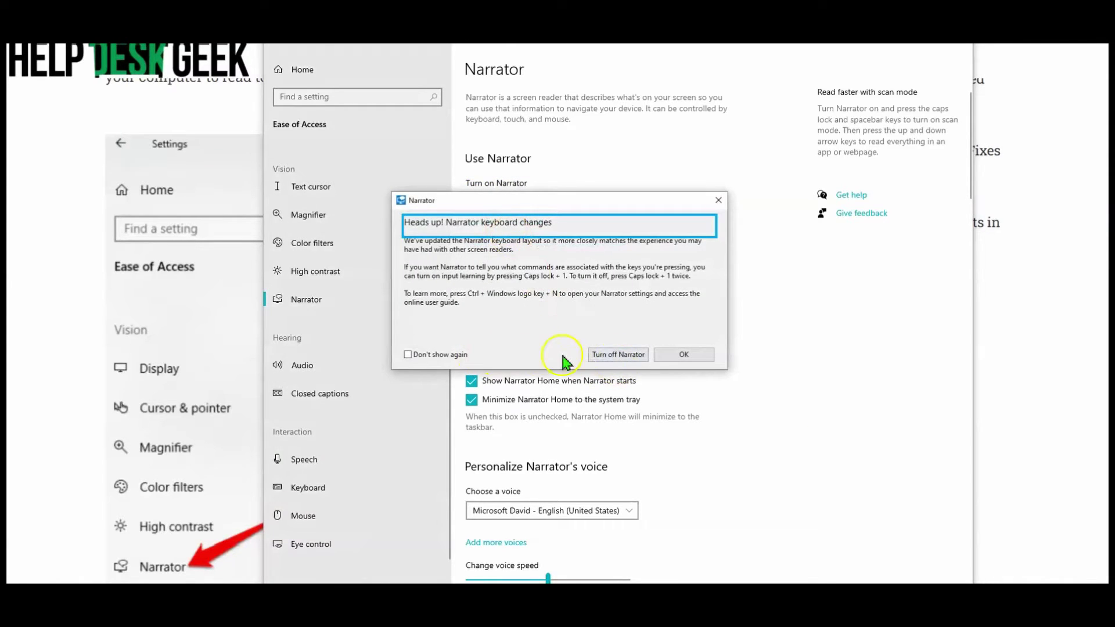
{"action": "left_click", "coordinate": [611, 356]}
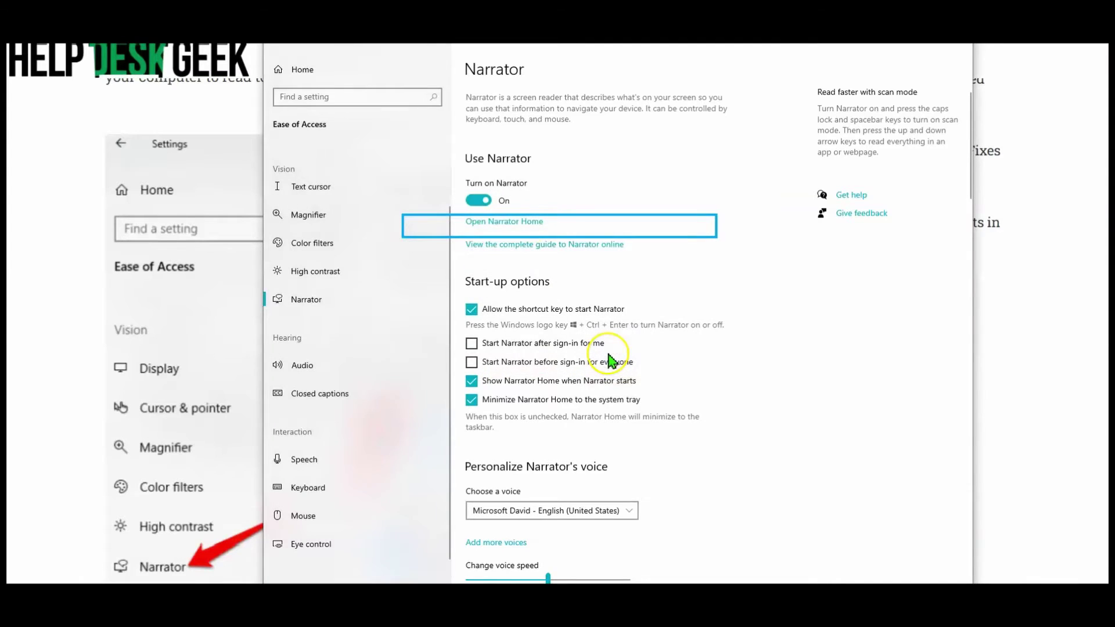
Step: Turn on Narrator, accept the keyboard changes notice, and minimize the Narrator welcome window
{"action": "left_click", "coordinate": [475, 202]}
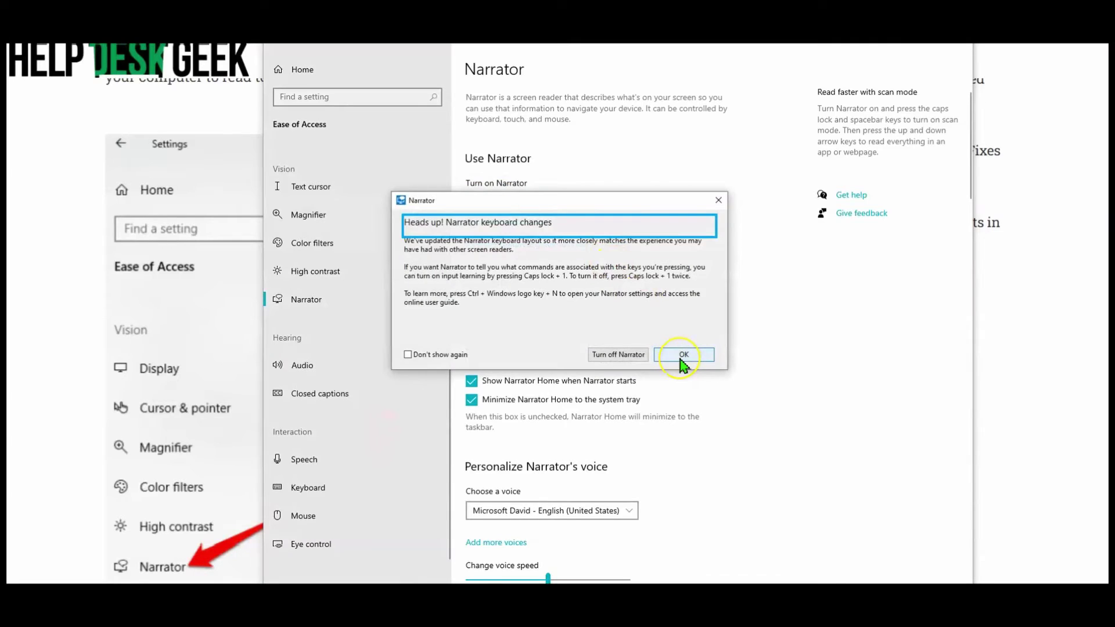
{"action": "left_click", "coordinate": [682, 355]}
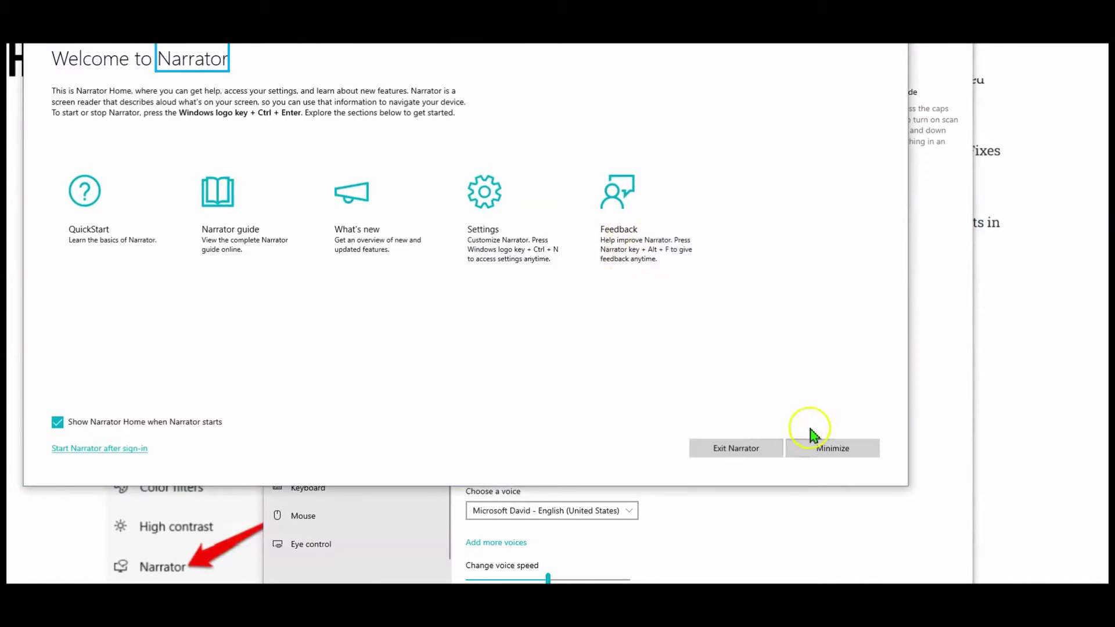
{"action": "left_click", "coordinate": [805, 446]}
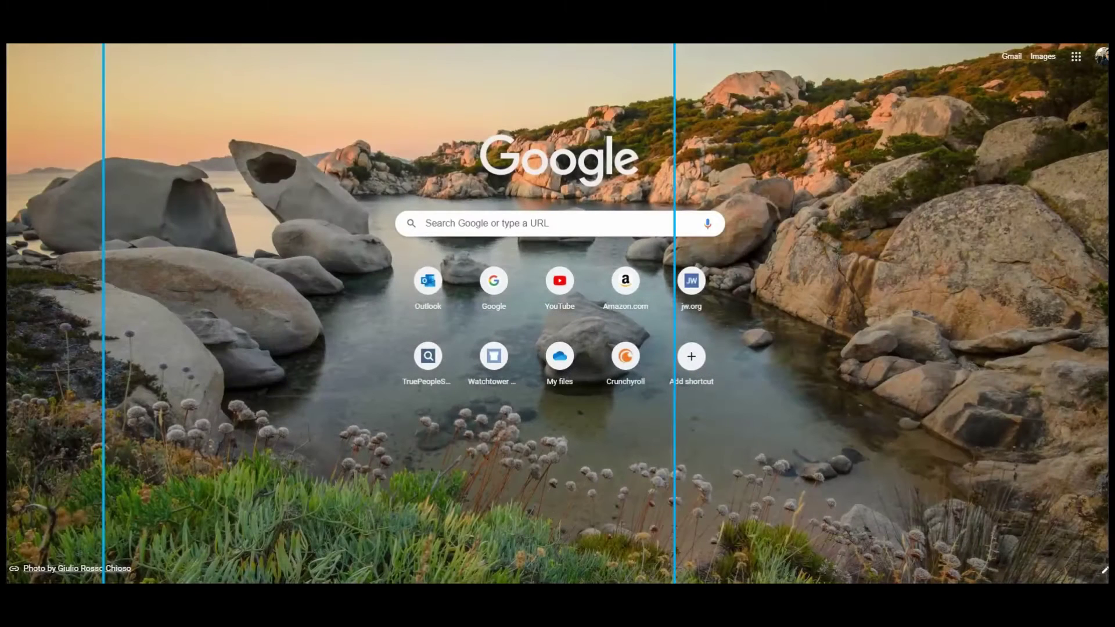
Step: Try Narrator on the address bar and new tab page in Chrome, and turn Narrator off in Settings
{"action": "key", "text": "ctrl+l"}
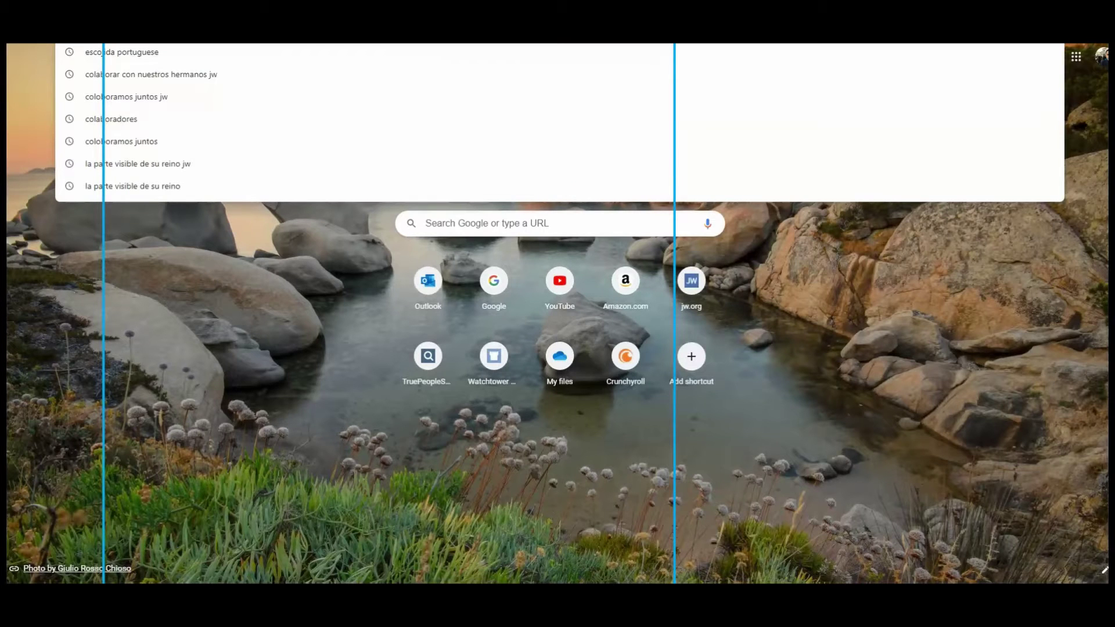
{"action": "key", "text": "Escape"}
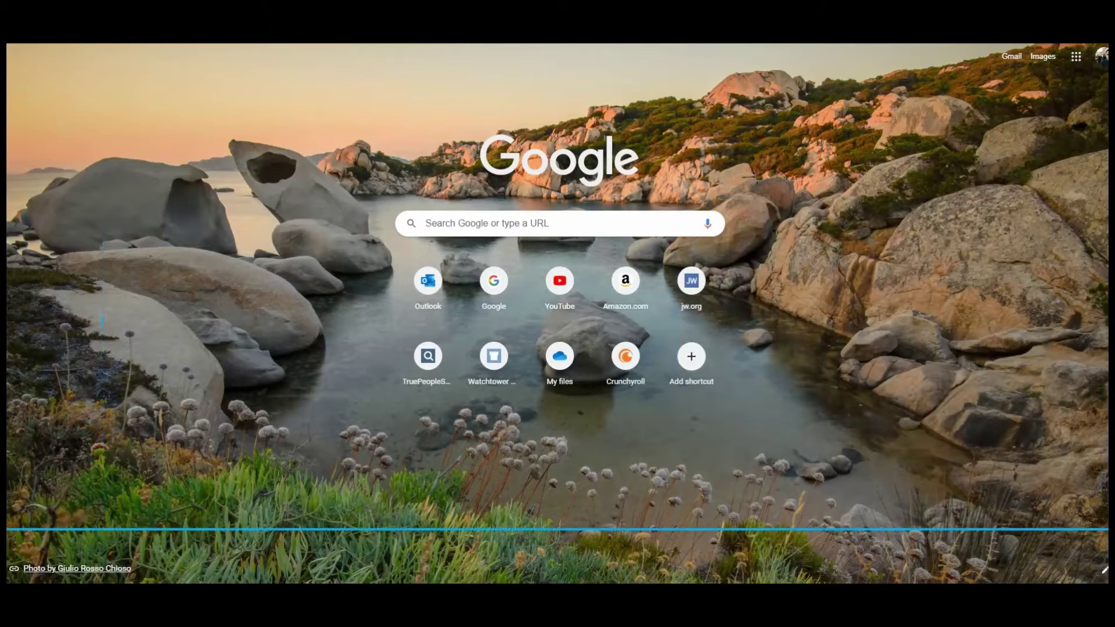
{"action": "left_click", "coordinate": [561, 297]}
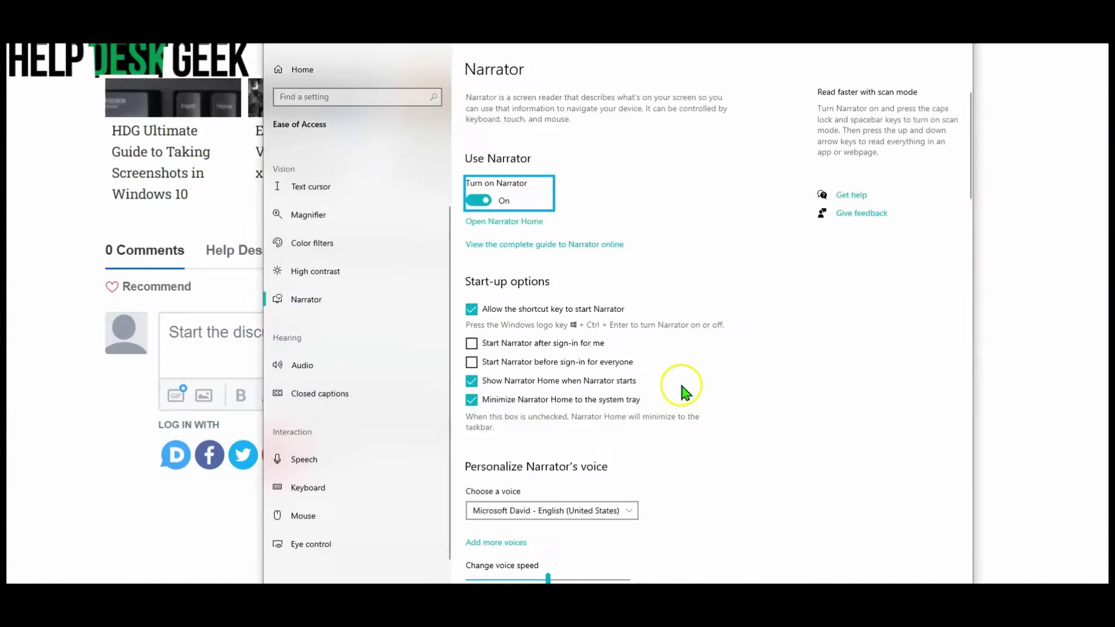
{"action": "left_click", "coordinate": [480, 201]}
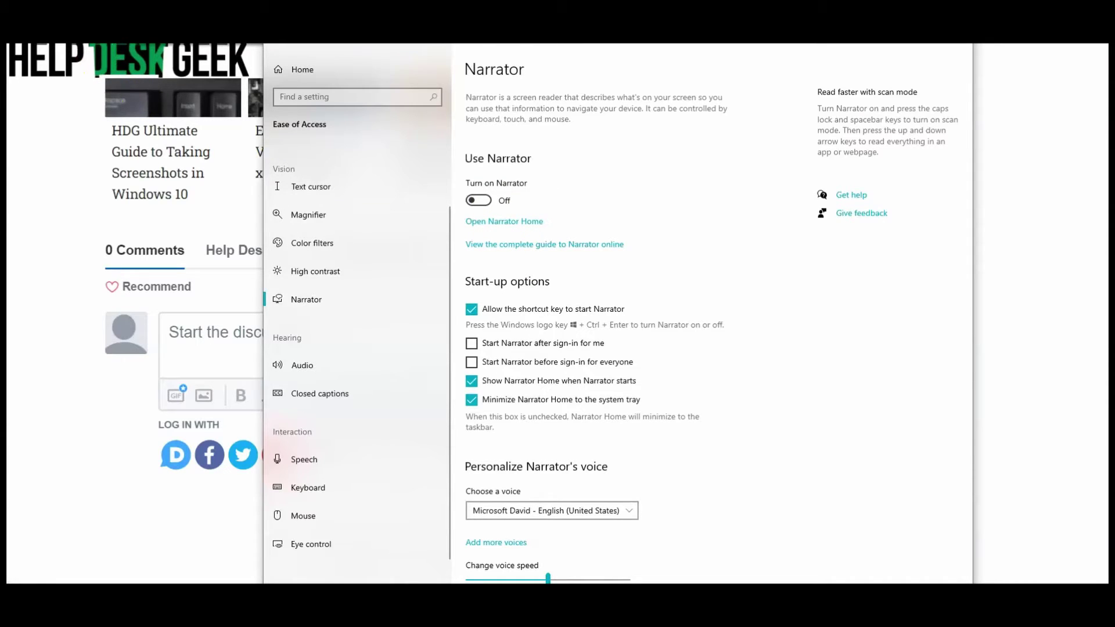
Step: Look back through the article's accessibility features to locate the Magnifier section that follows Narrator
{"action": "scroll", "coordinate": [71, 207], "scroll_direction": "up", "scroll_amount": 20}
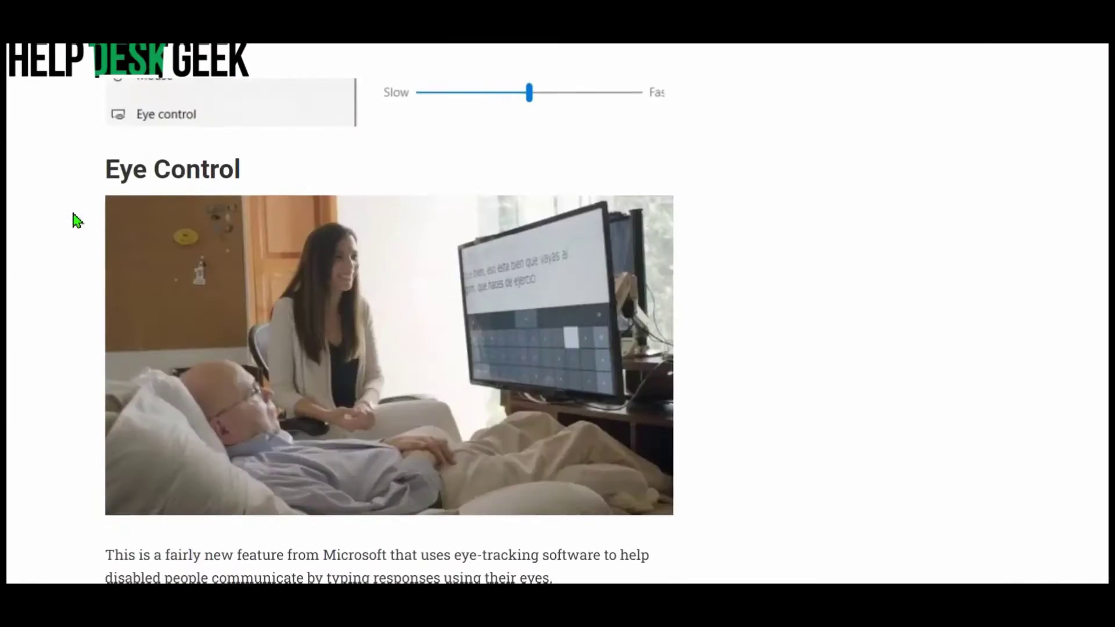
{"action": "scroll", "coordinate": [85, 221], "scroll_direction": "up", "scroll_amount": 15}
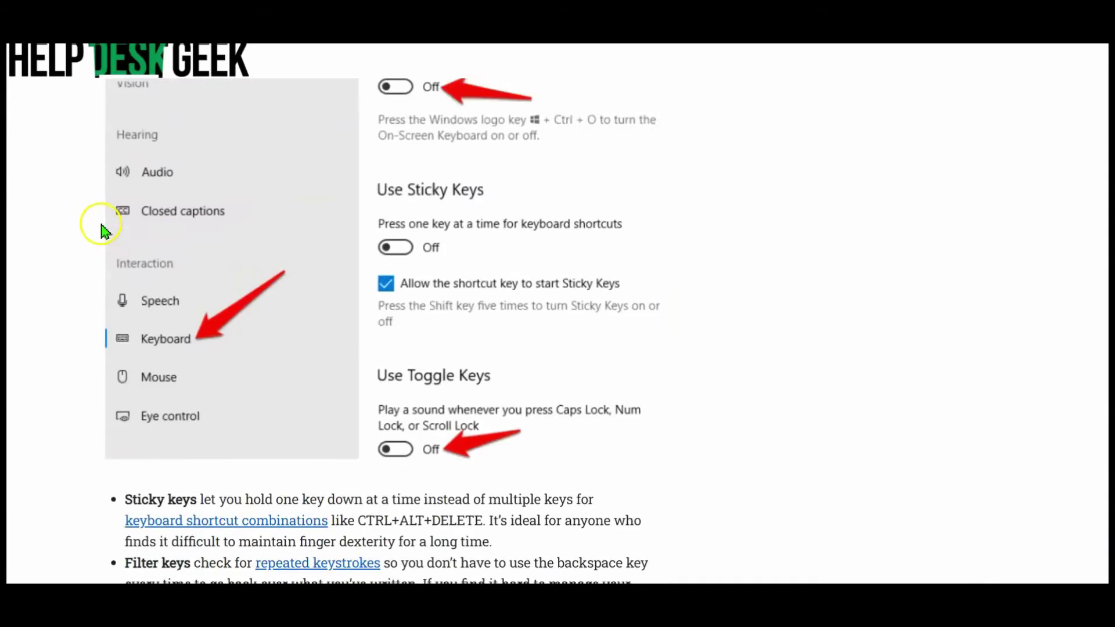
{"action": "scroll", "coordinate": [95, 224], "scroll_direction": "down", "scroll_amount": 5}
{"action": "scroll", "coordinate": [99, 235], "scroll_direction": "down", "scroll_amount": 4}
{"action": "scroll", "coordinate": [62, 242], "scroll_direction": "up", "scroll_amount": 15}
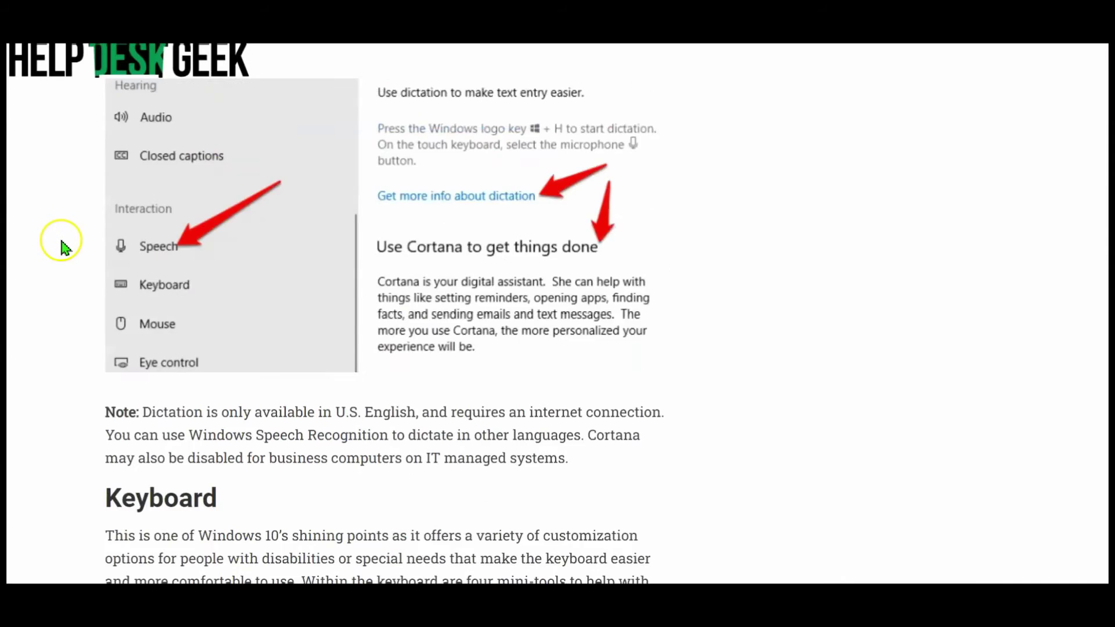
{"action": "scroll", "coordinate": [60, 240], "scroll_direction": "up", "scroll_amount": 20}
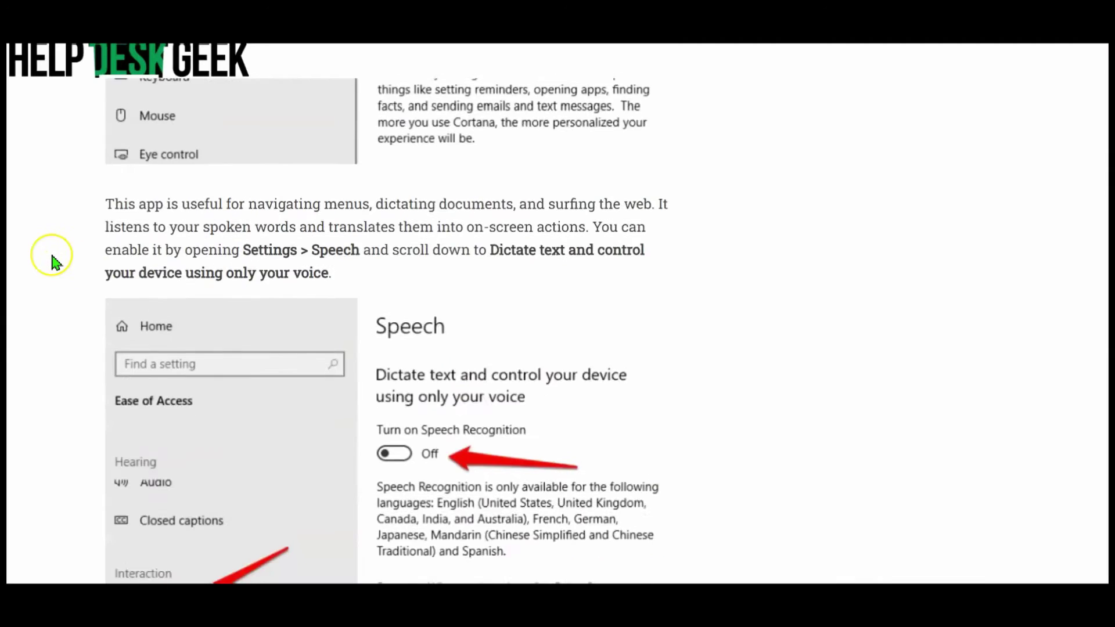
{"action": "scroll", "coordinate": [52, 256], "scroll_direction": "up", "scroll_amount": 20}
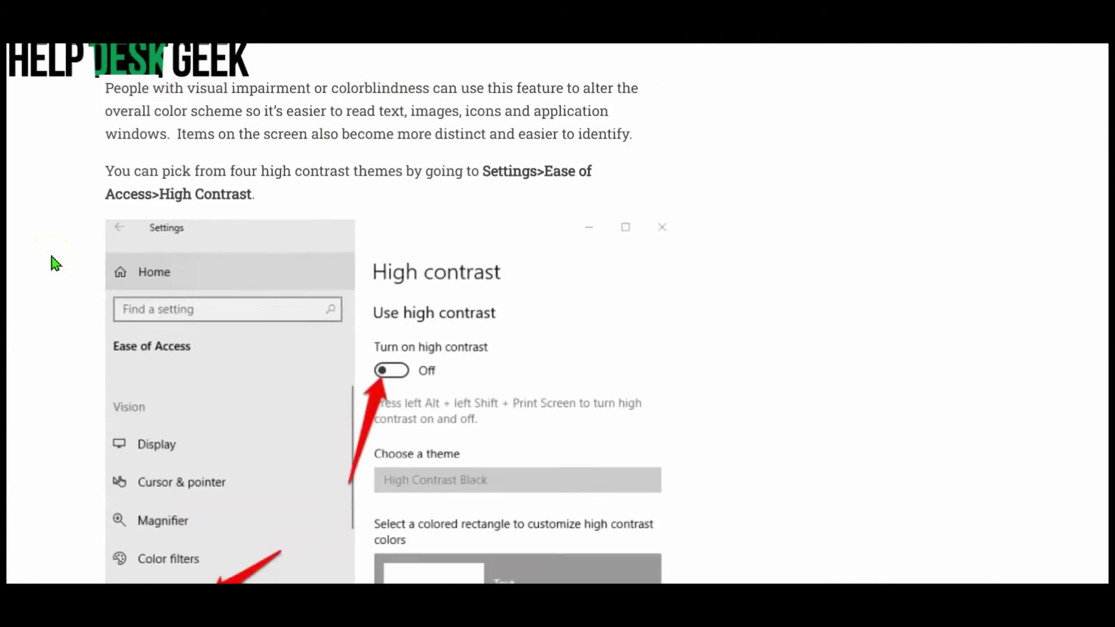
{"action": "scroll", "coordinate": [56, 263], "scroll_direction": "up", "scroll_amount": 20}
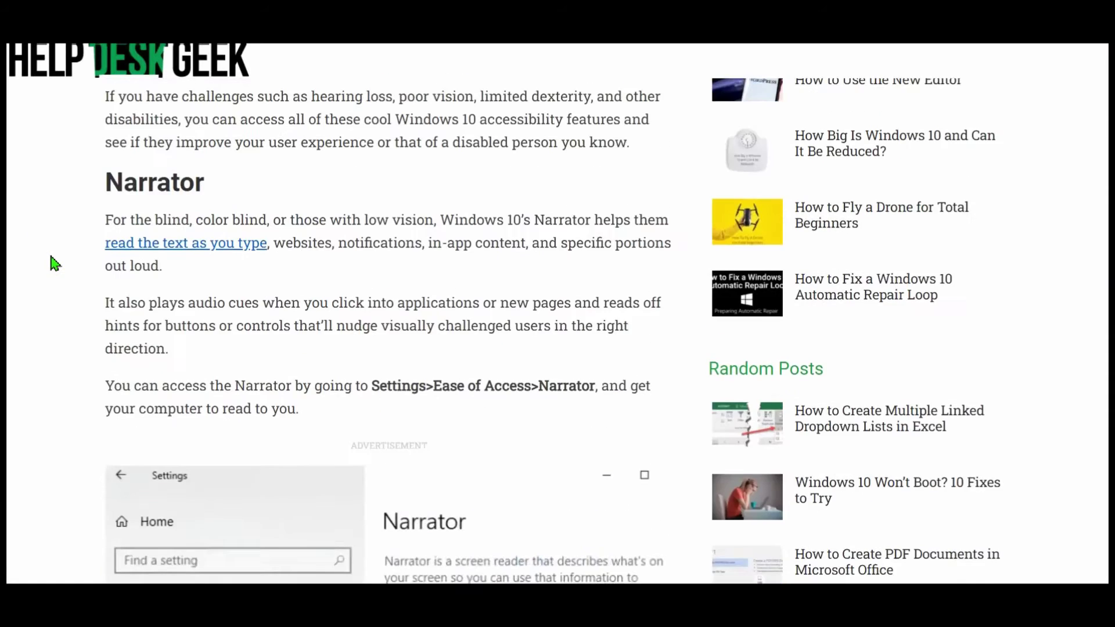
{"action": "scroll", "coordinate": [51, 257], "scroll_direction": "down", "scroll_amount": 20}
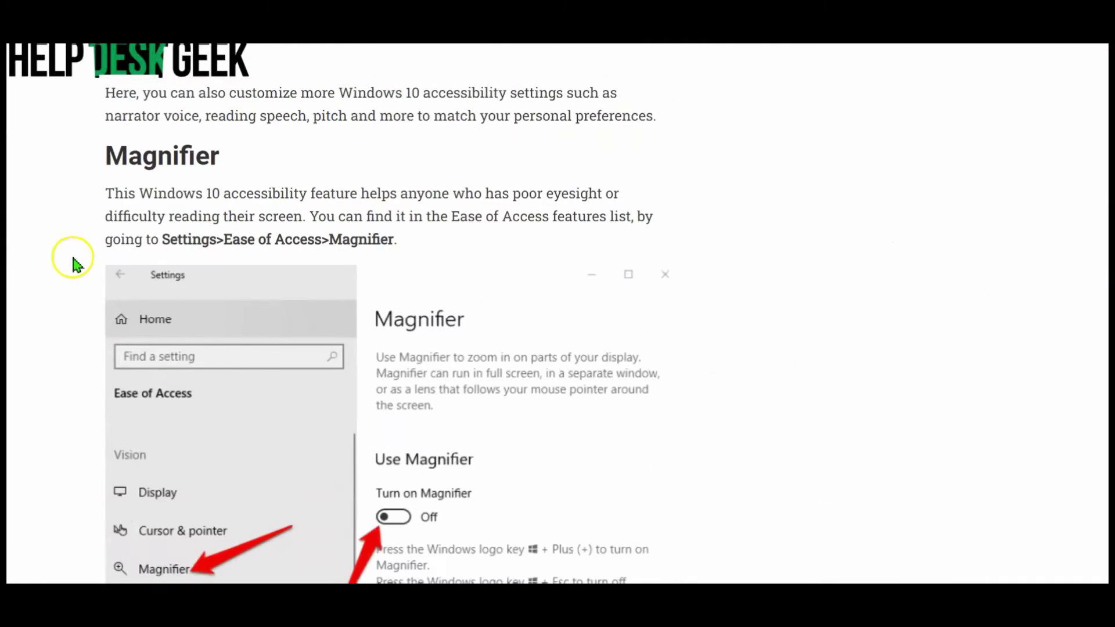
Step: Read the article's Magnifier section, including the path to the feature in the Ease of Access settings
{"action": "scroll", "coordinate": [290, 278], "scroll_direction": "up", "scroll_amount": 4}
{"action": "scroll", "coordinate": [319, 292], "scroll_direction": "down", "scroll_amount": 6}
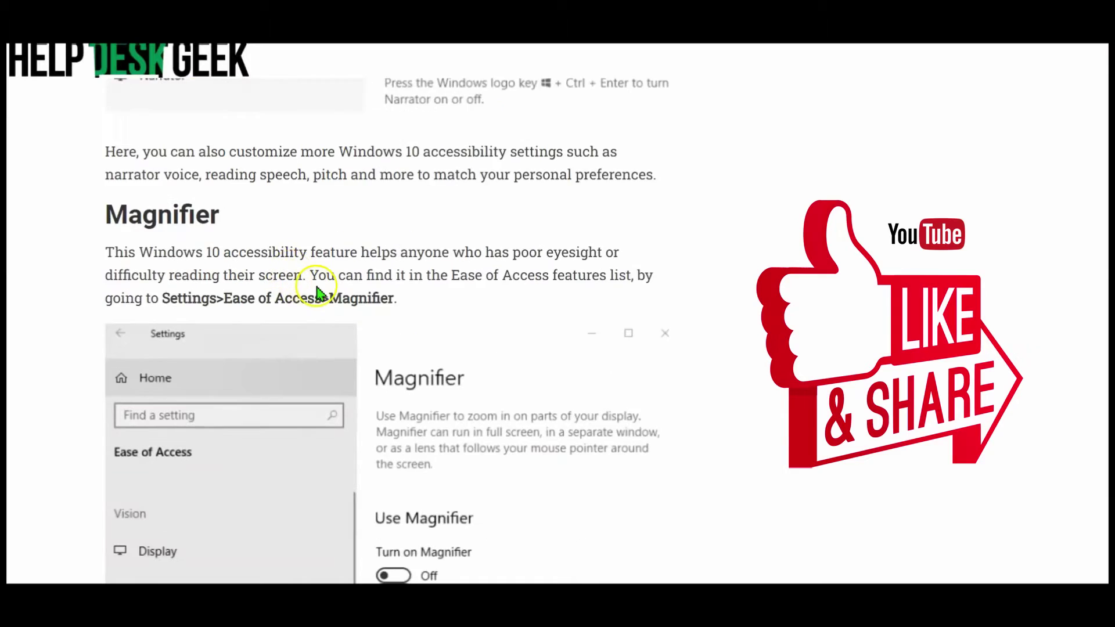
{"action": "scroll", "coordinate": [319, 288], "scroll_direction": "up", "scroll_amount": 2}
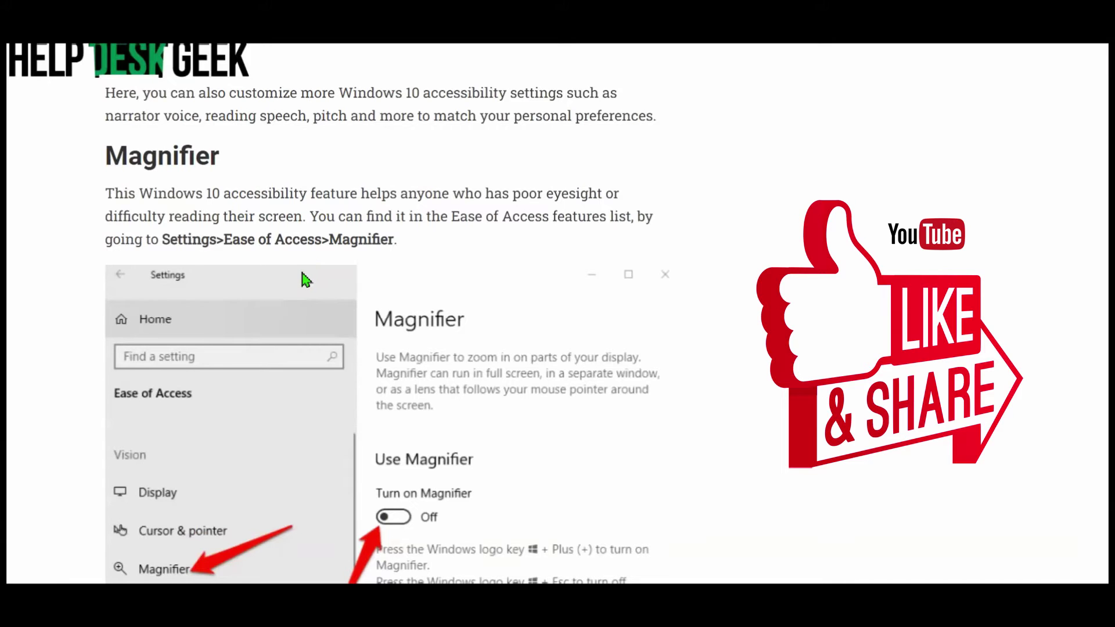
{"action": "scroll", "coordinate": [346, 232], "scroll_direction": "down", "scroll_amount": 2}
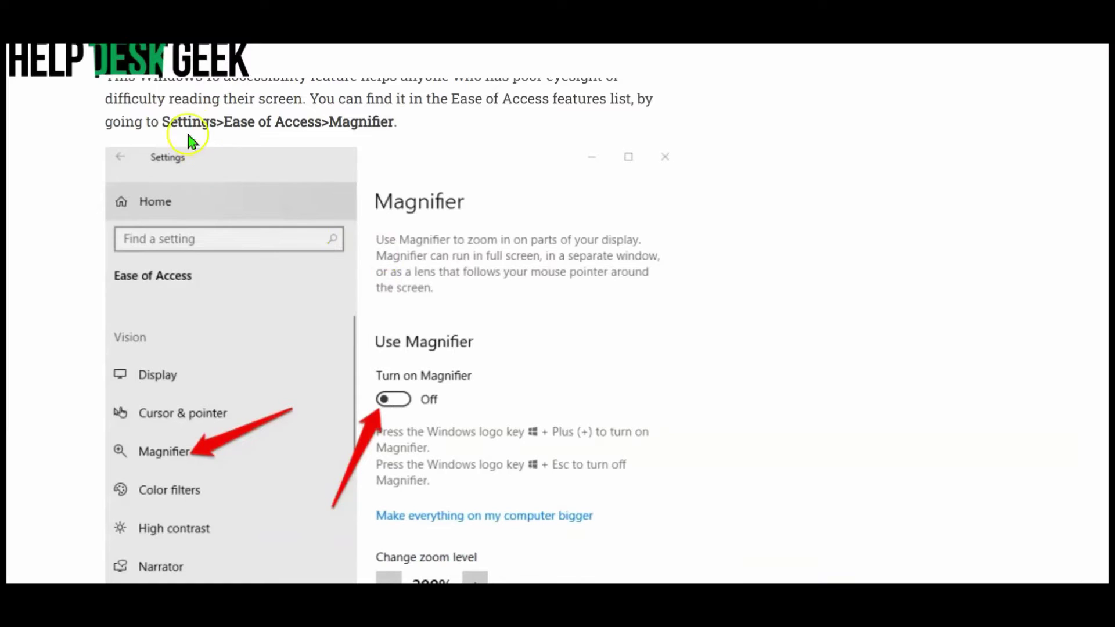
{"action": "left_click_drag", "start_coordinate": [234, 121], "coordinate": [334, 121]}
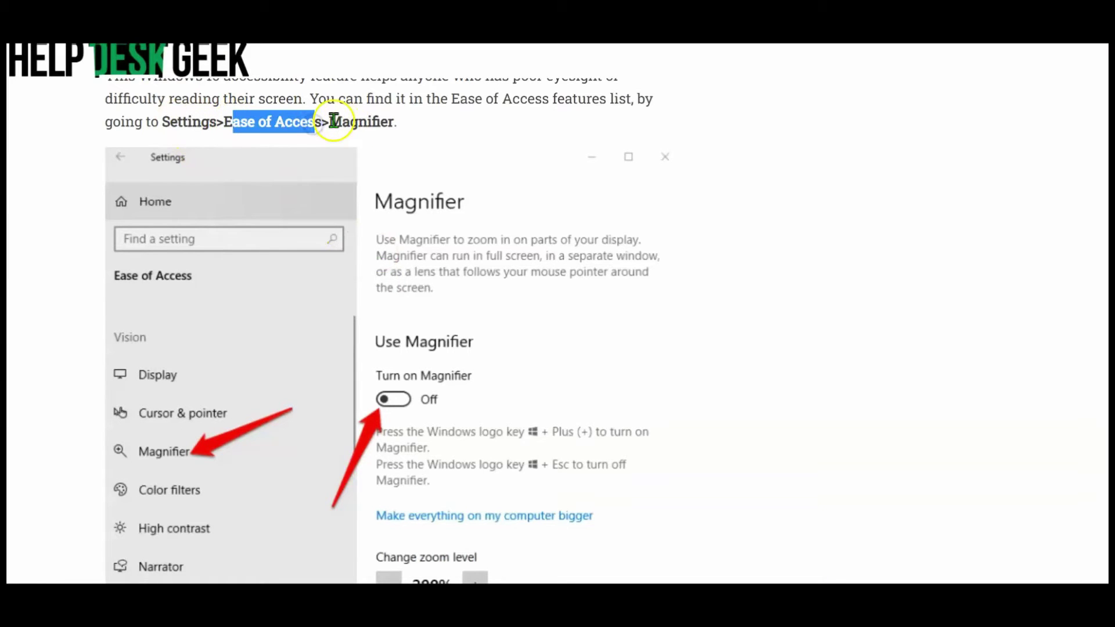
Step: Switch to Settings, turn on Magnifier in Ease of Access, and lower its zoom level to 100%
{"action": "key", "text": "alt+Tab"}
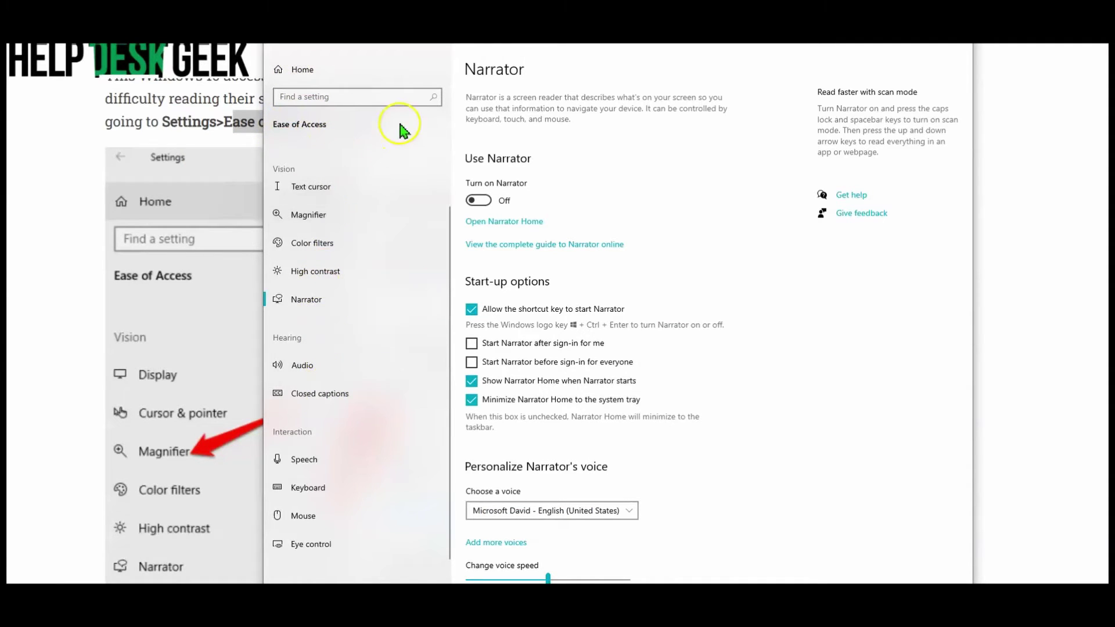
{"action": "left_click", "coordinate": [310, 218]}
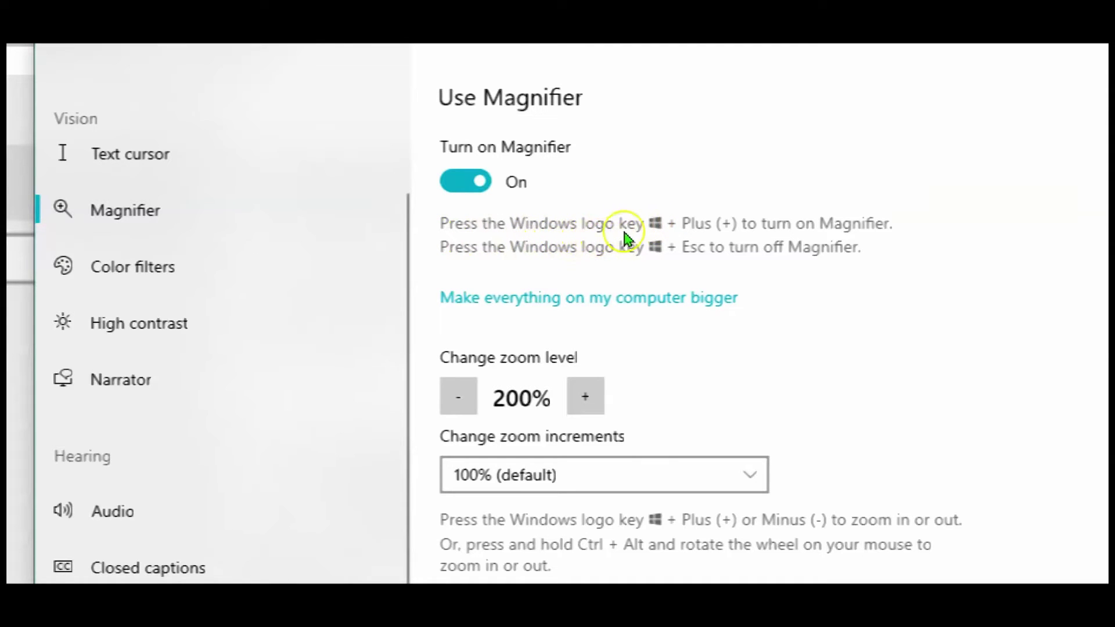
{"action": "key", "text": "super+minus"}
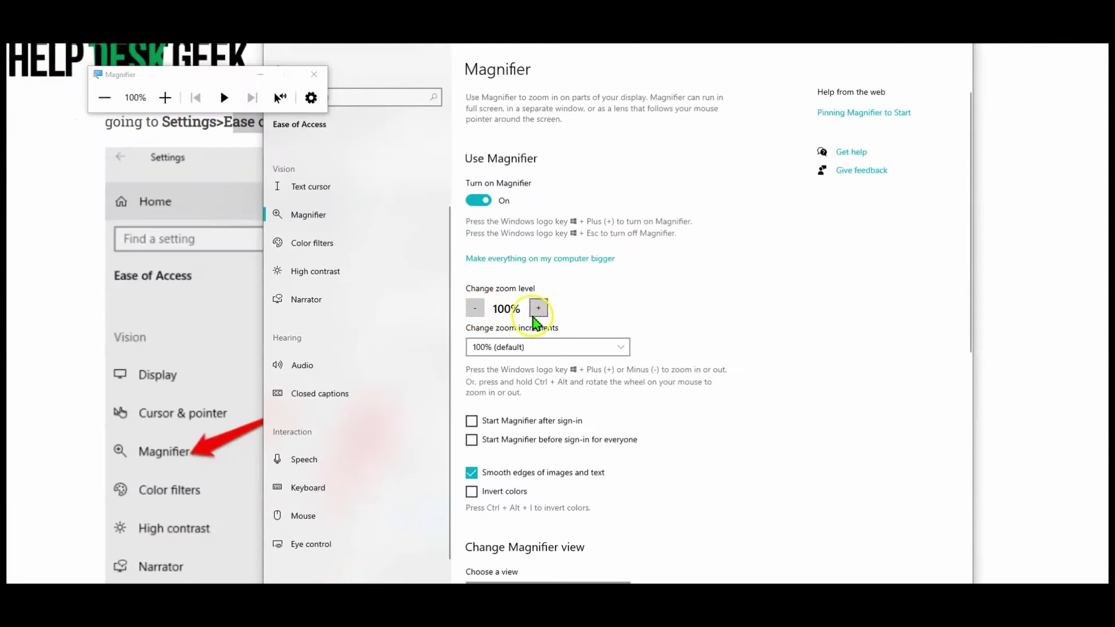
Step: Try the Magnifier zoom level at 200% and 300%, and return it to 100%
{"action": "left_click", "coordinate": [542, 314]}
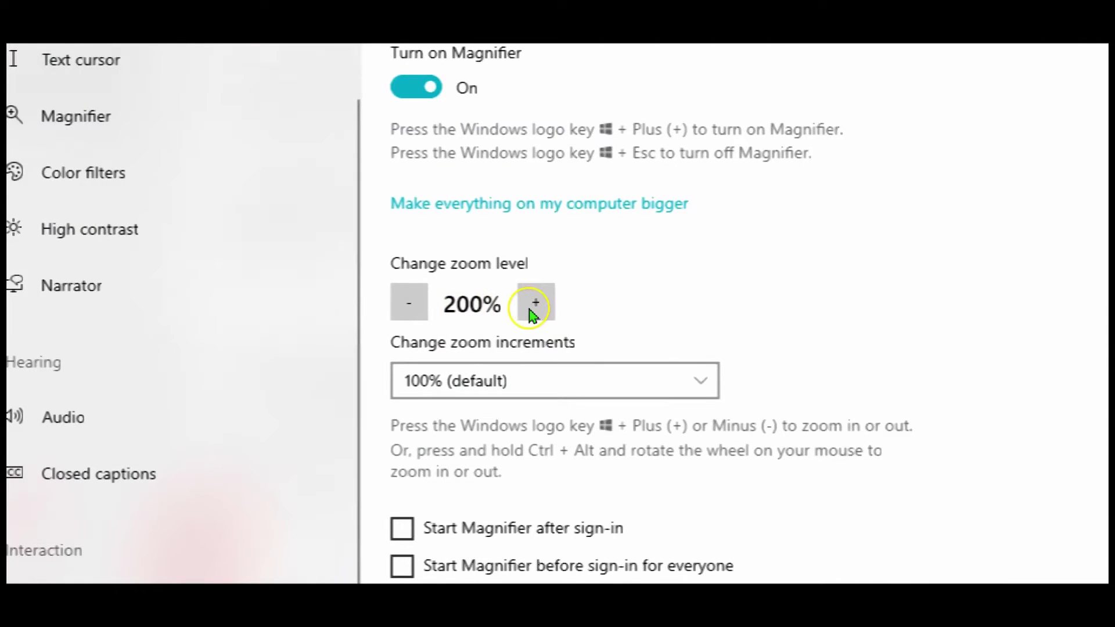
{"action": "left_click", "coordinate": [536, 307]}
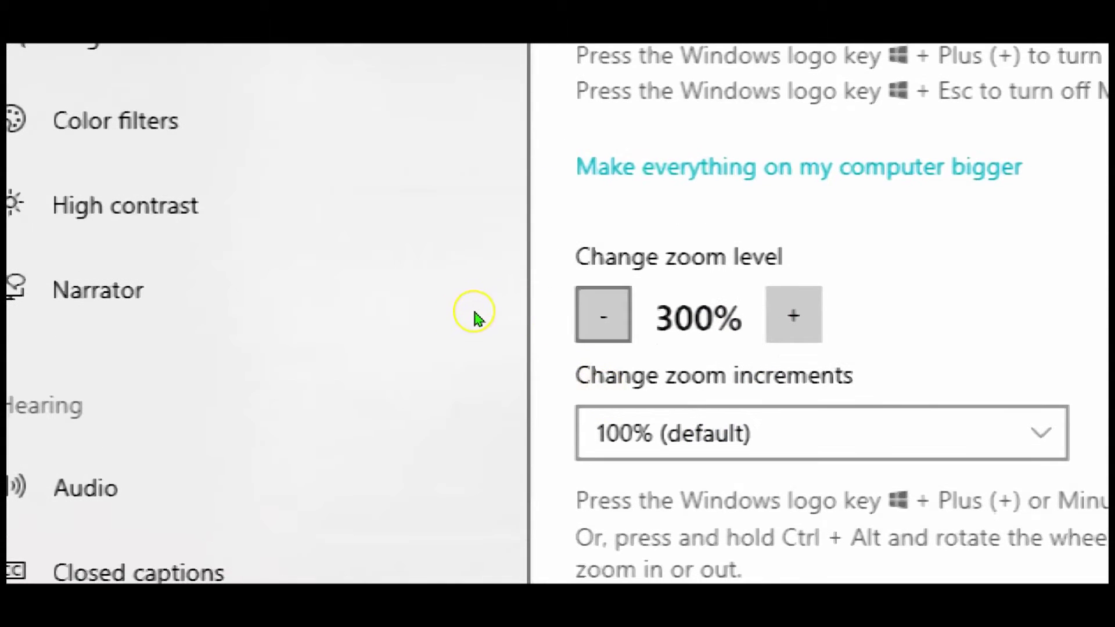
{"action": "left_click", "coordinate": [475, 315]}
{"action": "left_click", "coordinate": [474, 317]}
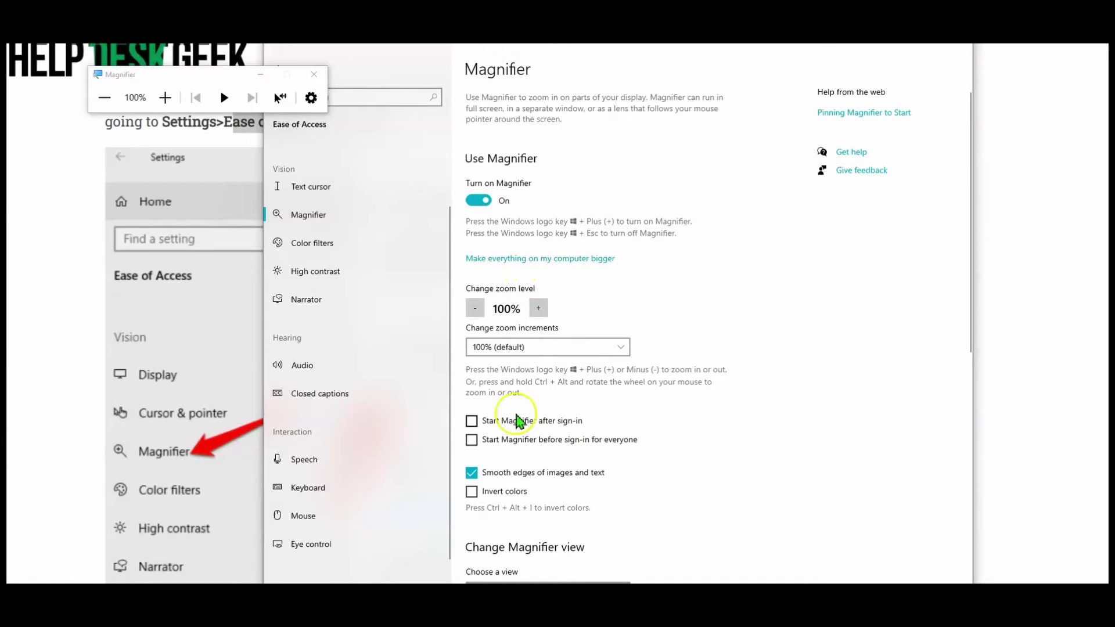
Step: Switch to the Disability Answer Desk page in the browser and try zooming the page itself in and out
{"action": "left_click", "coordinate": [1060, 201]}
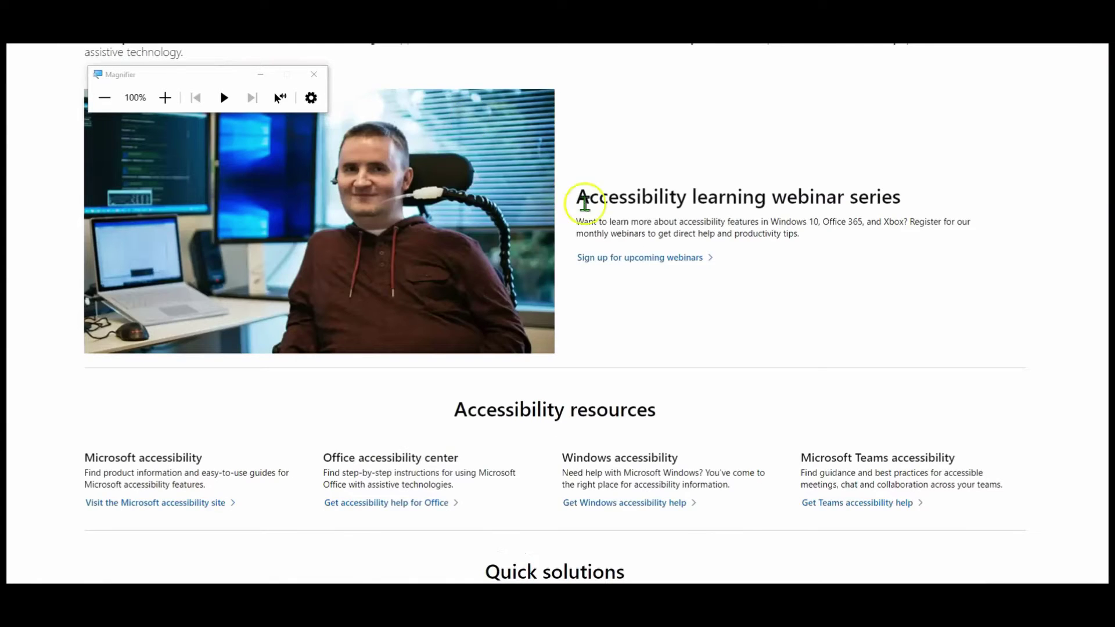
{"action": "scroll", "coordinate": [584, 202], "scroll_direction": "up", "scroll_amount": 3}
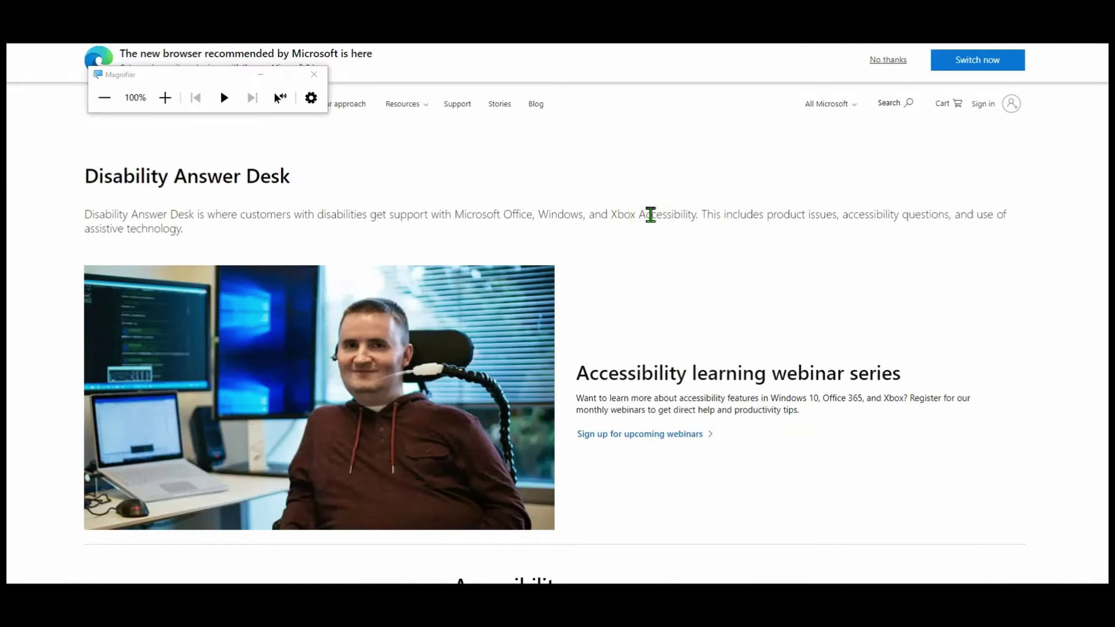
{"action": "key", "text": "ctrl+plus"}
{"action": "key", "text": "ctrl+minus"}
{"action": "key", "text": "ctrl+plus"}
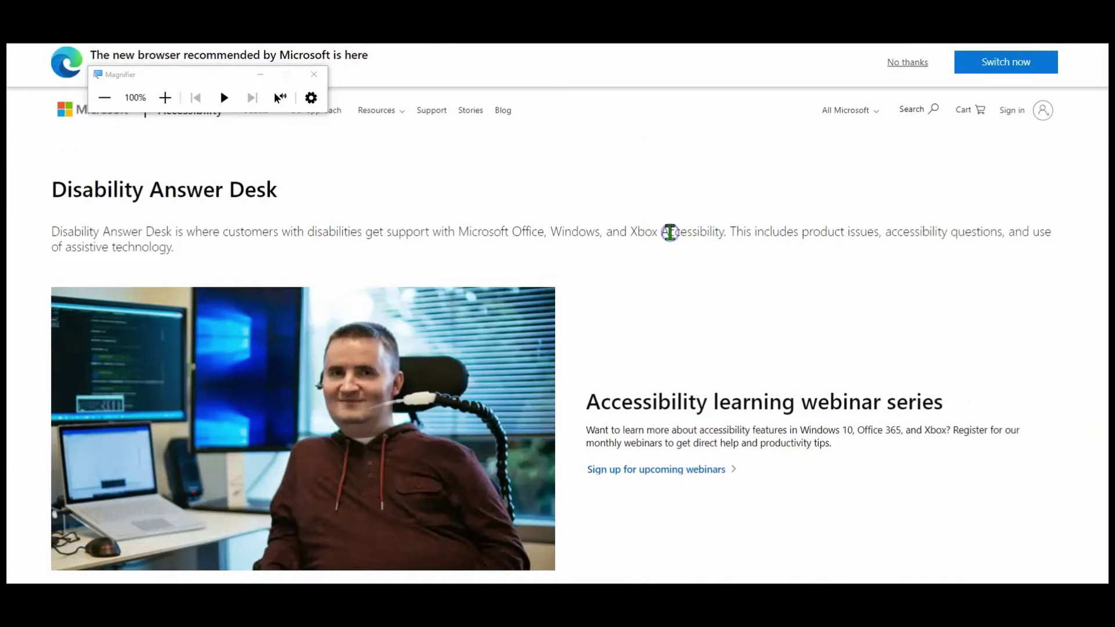
{"action": "key", "text": "ctrl+plus"}
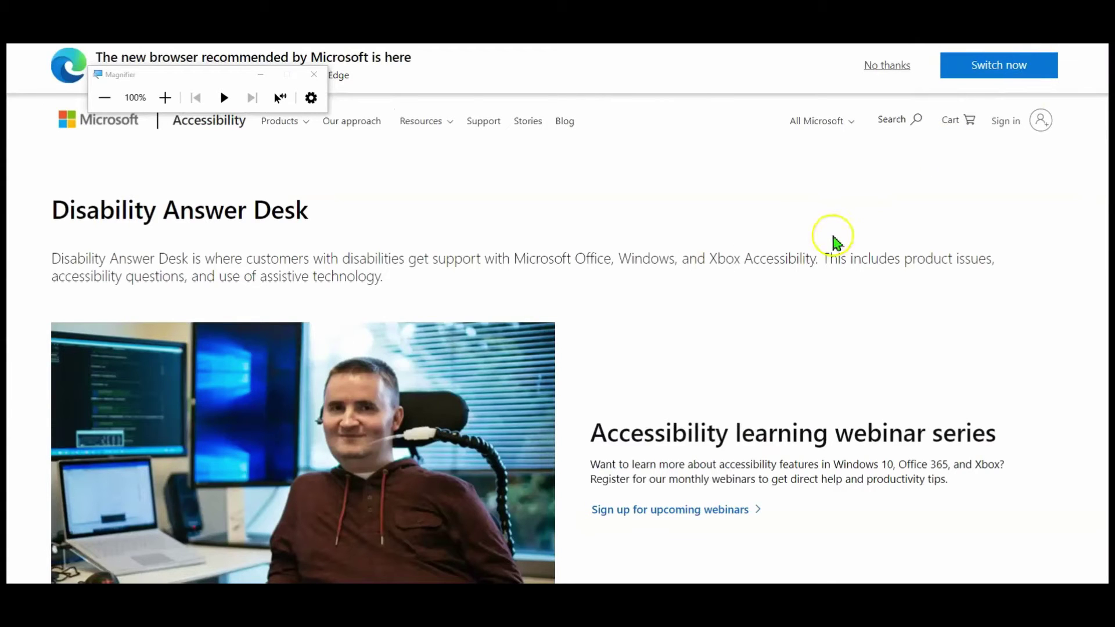
{"action": "key", "text": "ctrl+minus"}
{"action": "key", "text": "ctrl+plus"}
{"action": "key", "text": "ctrl+minus"}
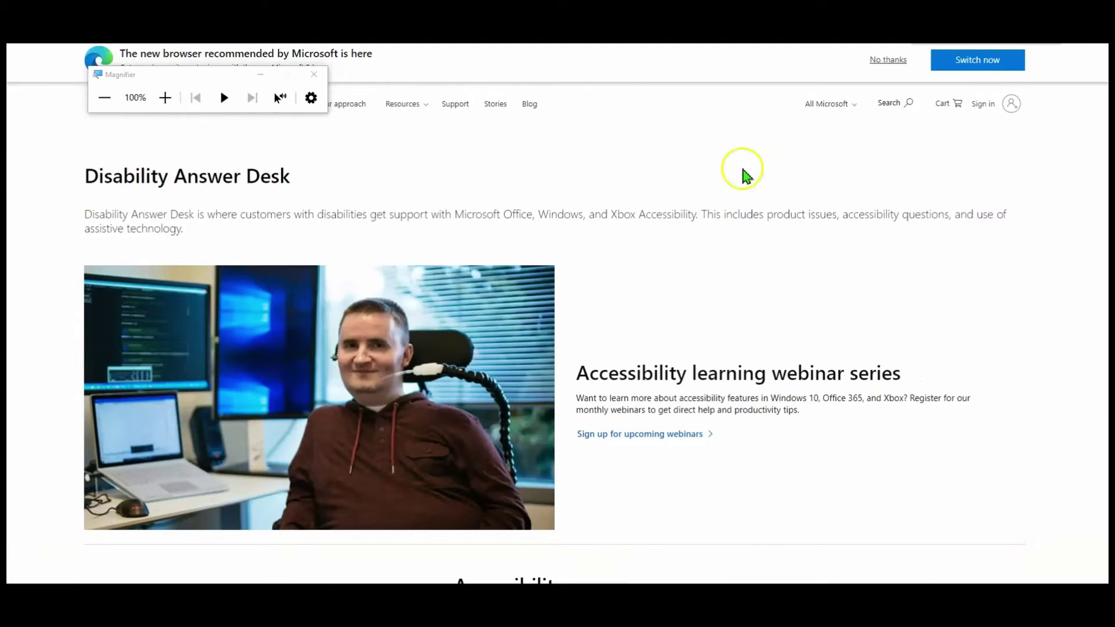
Step: Move the Magnifier toolbar just below the Disability Answer Desk heading, start reading the page aloud, and pause it
{"action": "left_click_drag", "start_coordinate": [218, 79], "coordinate": [370, 194]}
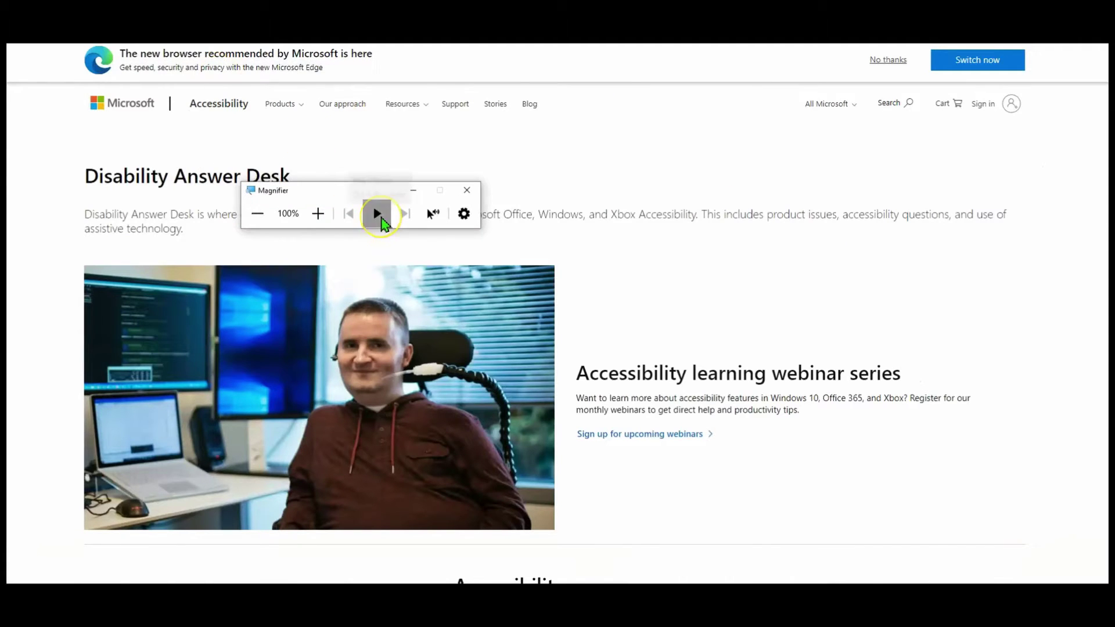
{"action": "left_click", "coordinate": [376, 214]}
{"action": "left_click", "coordinate": [378, 218]}
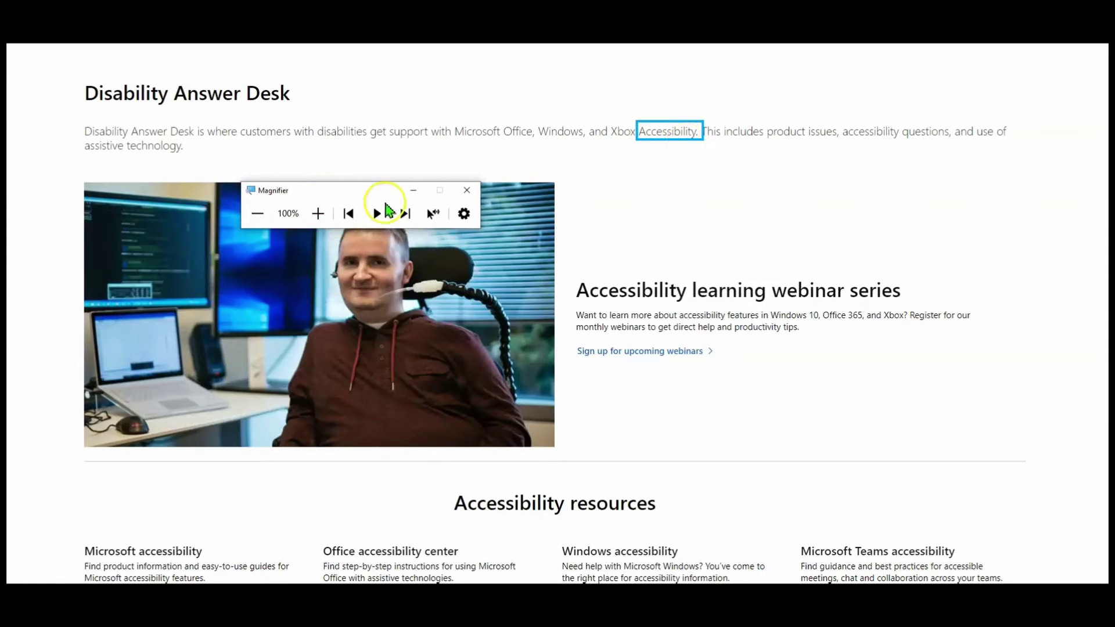
Step: Have Magnifier read a selected part of the Disability Answer Desk introduction aloud, pausing and restarting it, and clear the selection
{"action": "left_click_drag", "start_coordinate": [725, 133], "coordinate": [902, 134]}
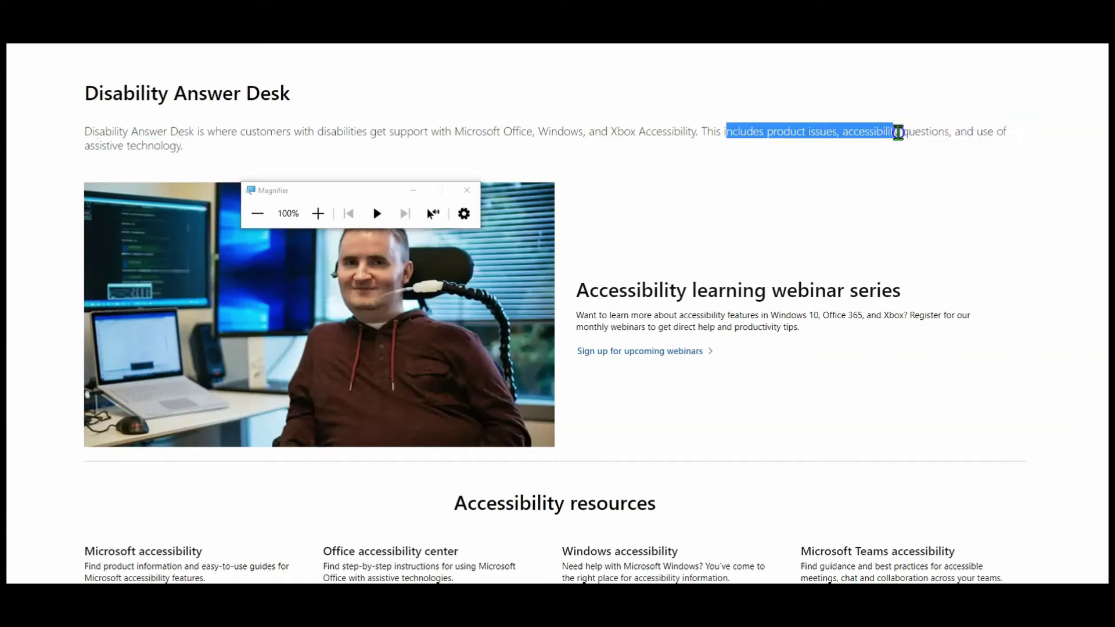
{"action": "left_click", "coordinate": [376, 215]}
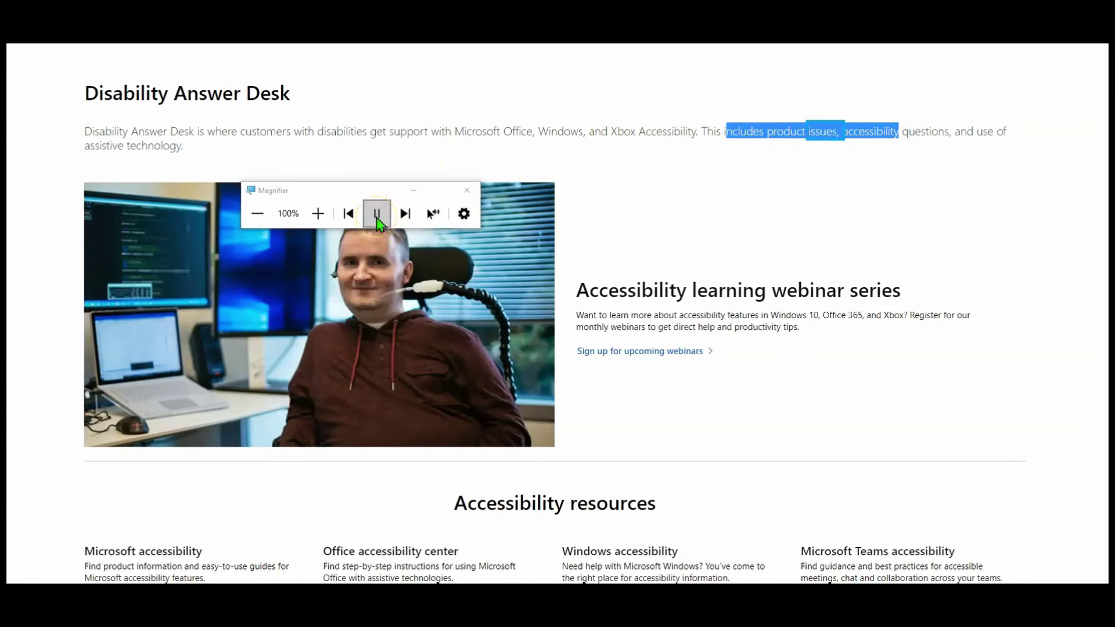
{"action": "left_click", "coordinate": [376, 215]}
{"action": "left_click", "coordinate": [376, 215]}
{"action": "left_click", "coordinate": [377, 214]}
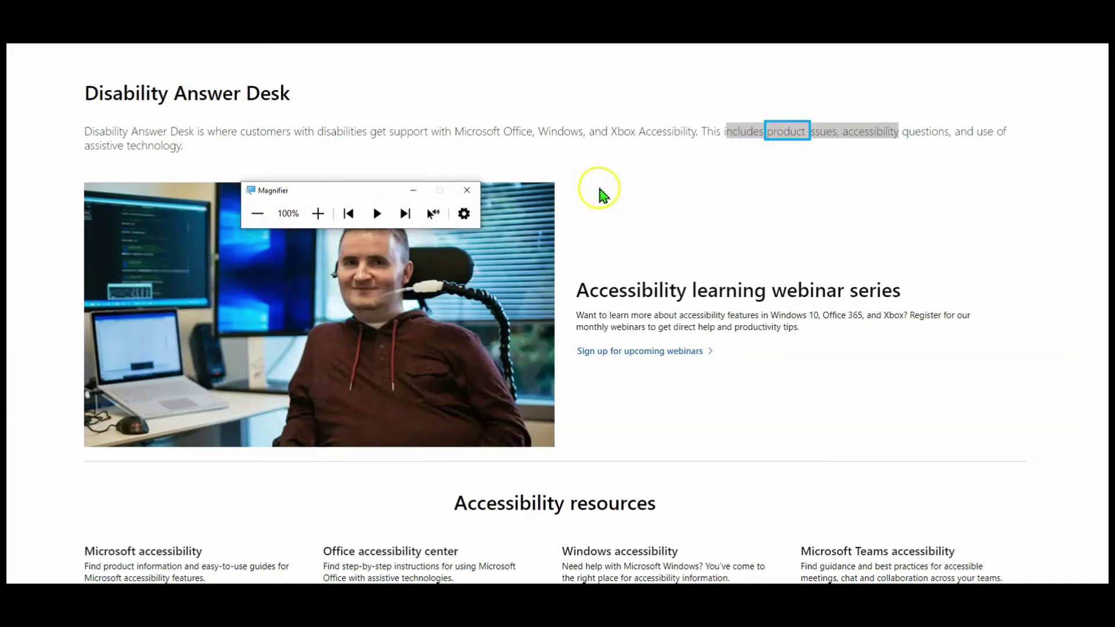
{"action": "left_click", "coordinate": [677, 168]}
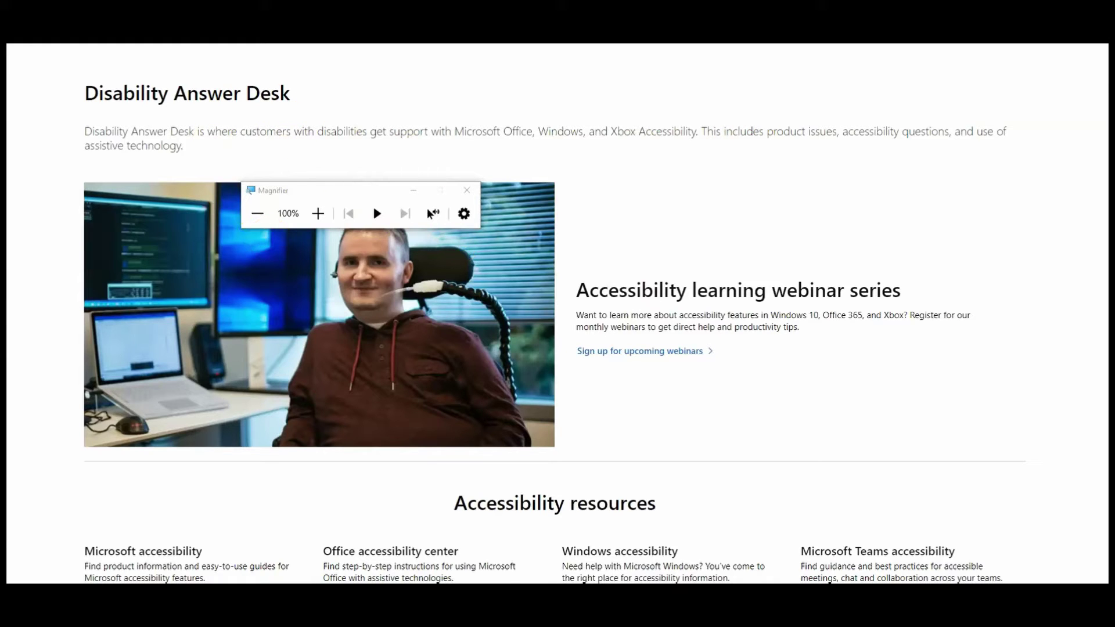
Step: Bring up Ease of Access settings, open the Magnifier page, and move the Magnifier toolbar clear of its options
{"action": "key", "text": "super+ctrl+m"}
{"action": "left_click", "coordinate": [360, 291]}
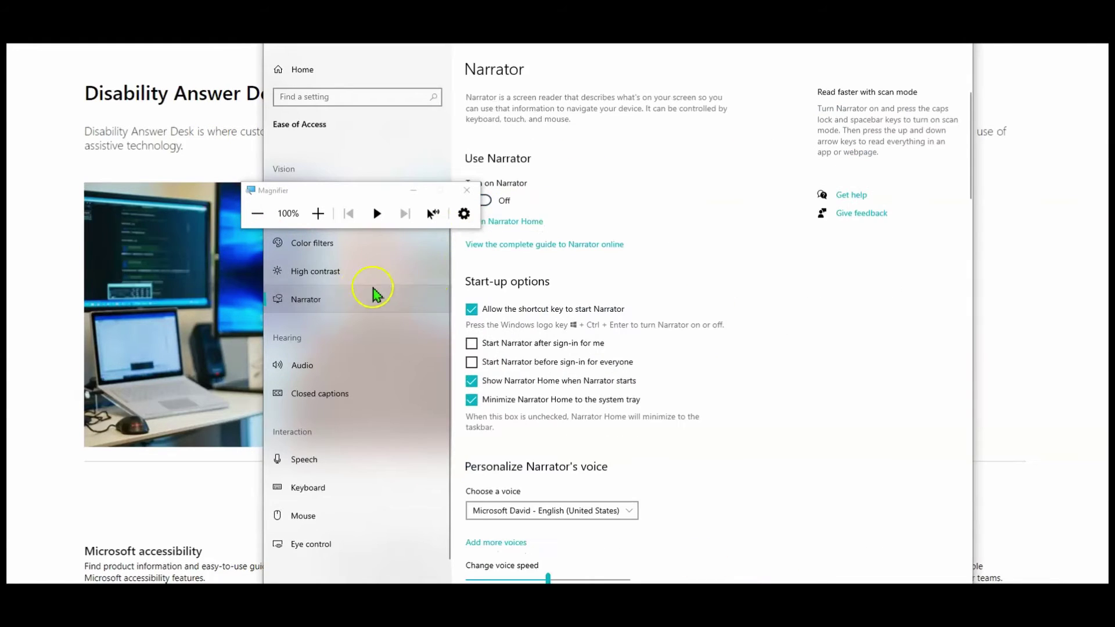
{"action": "left_click_drag", "start_coordinate": [360, 190], "coordinate": [114, 65]}
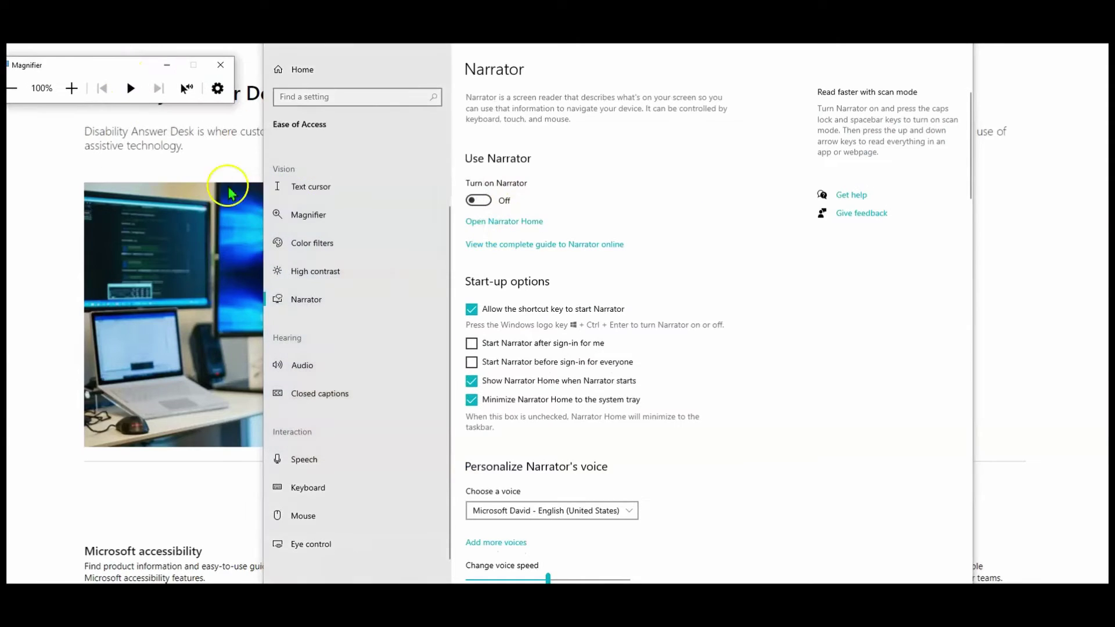
{"action": "left_click", "coordinate": [309, 216]}
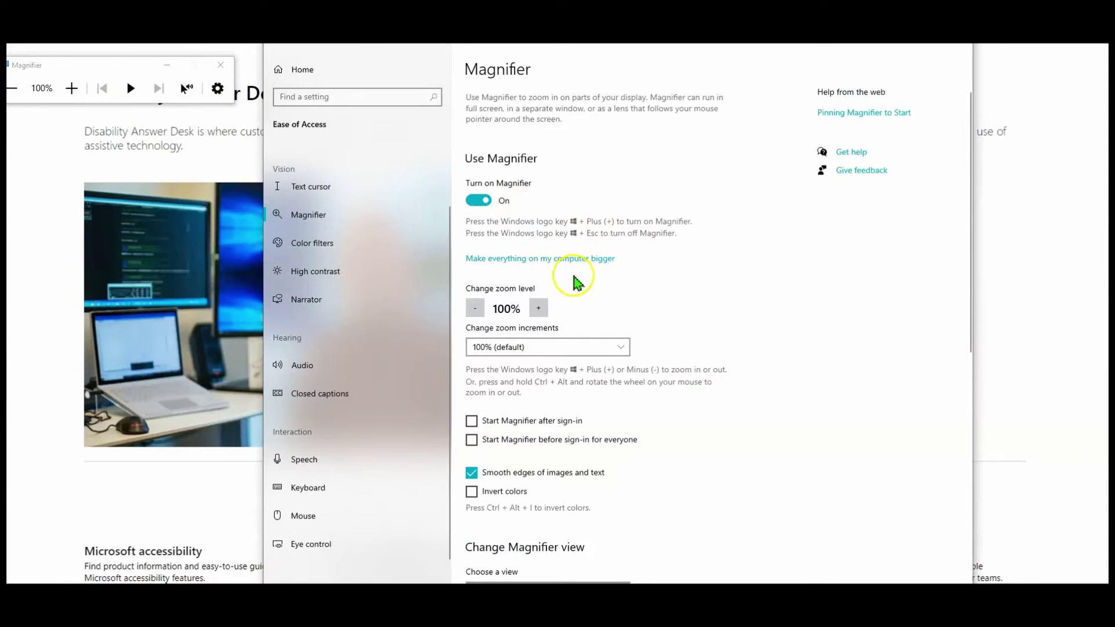
{"action": "left_click_drag", "start_coordinate": [133, 64], "coordinate": [194, 101]}
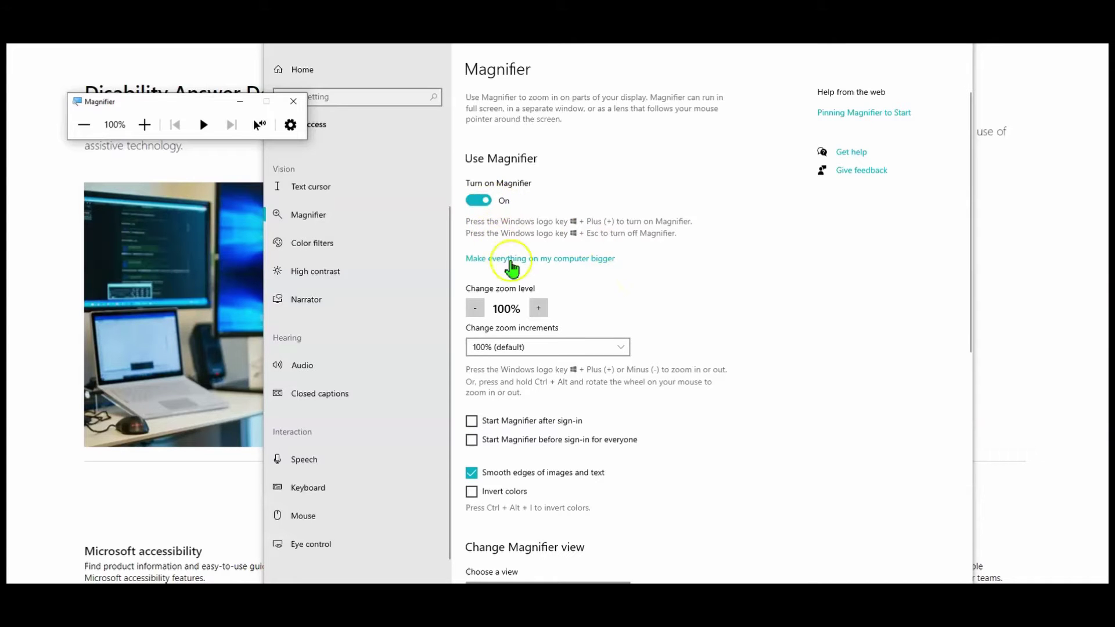
Step: Back on the Disability Answer Desk page, have Magnifier read the selected webinar series paragraph aloud, pause it, and clear the selection
{"action": "left_click", "coordinate": [30, 368]}
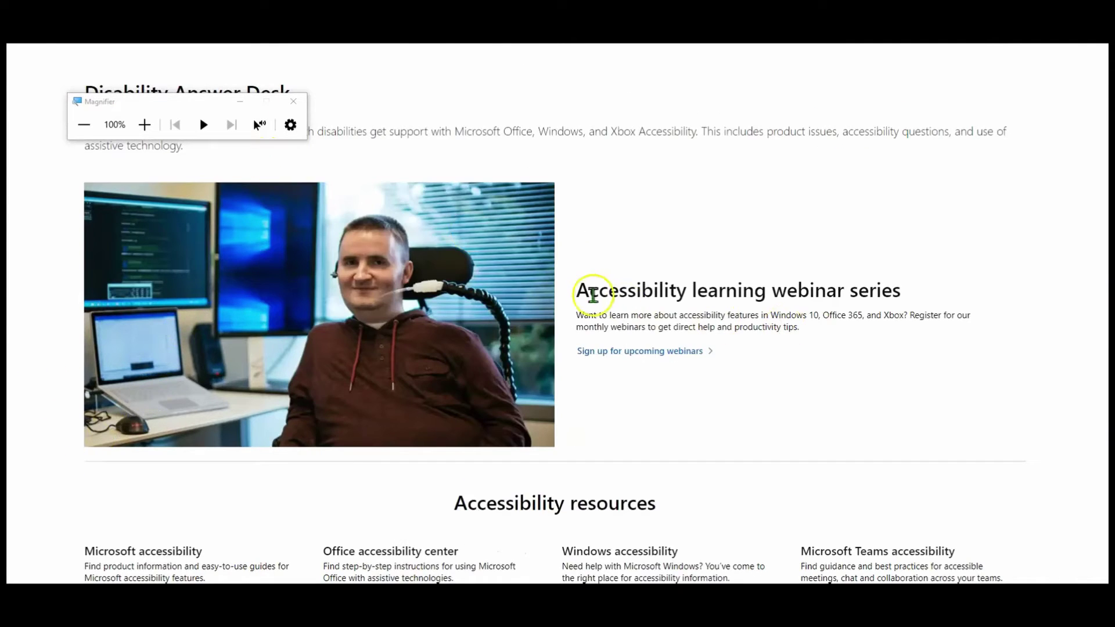
{"action": "left_click_drag", "start_coordinate": [577, 316], "coordinate": [840, 330]}
{"action": "left_click", "coordinate": [203, 125]}
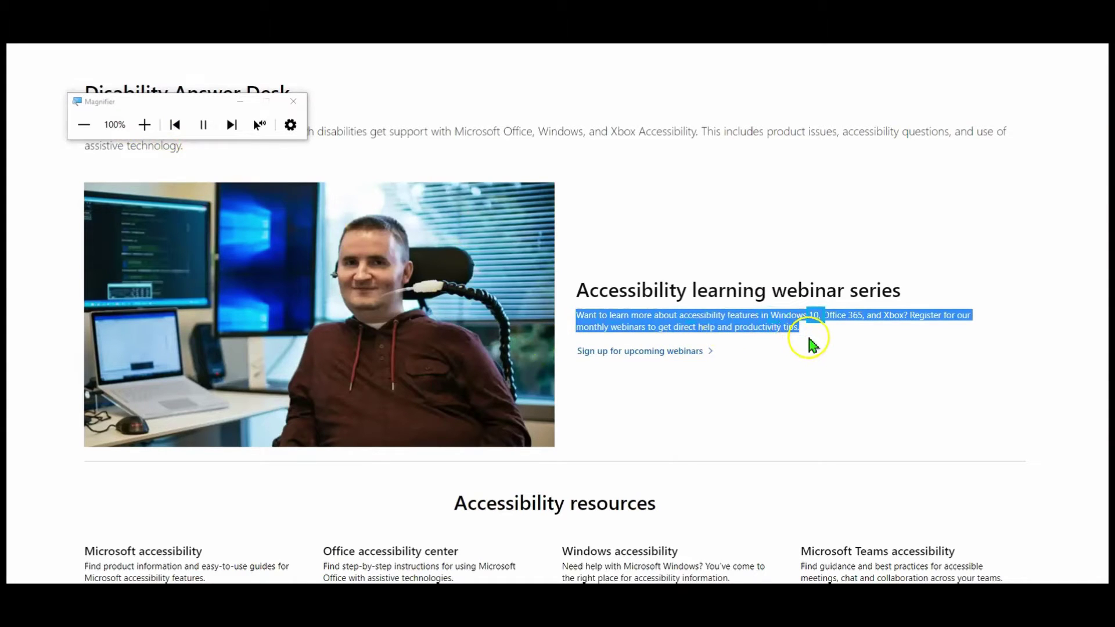
{"action": "left_click", "coordinate": [204, 125]}
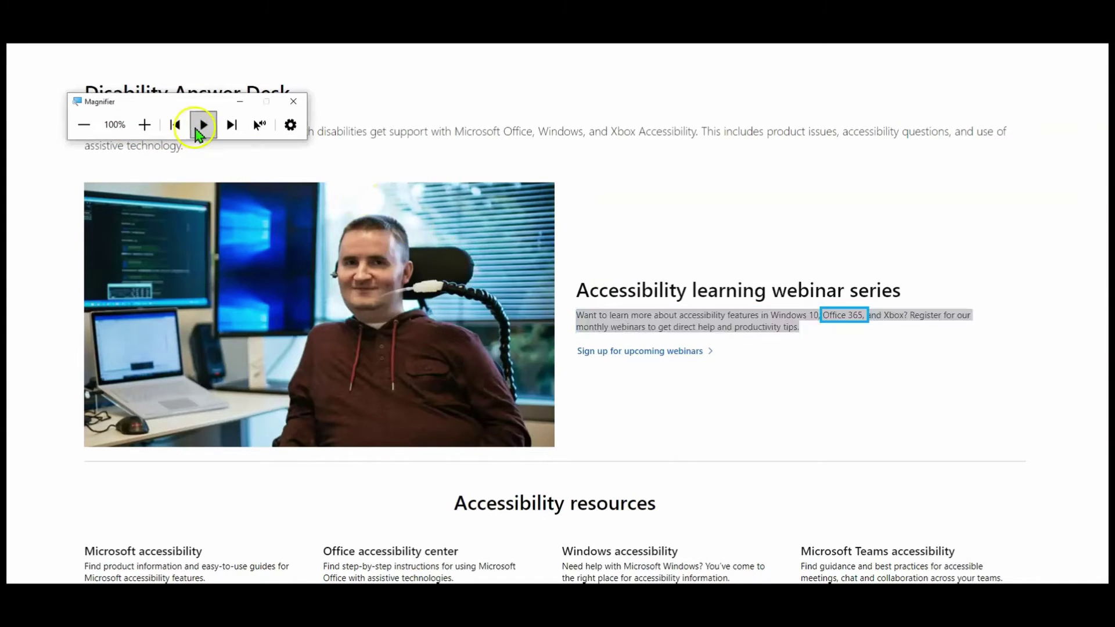
{"action": "left_click", "coordinate": [785, 321]}
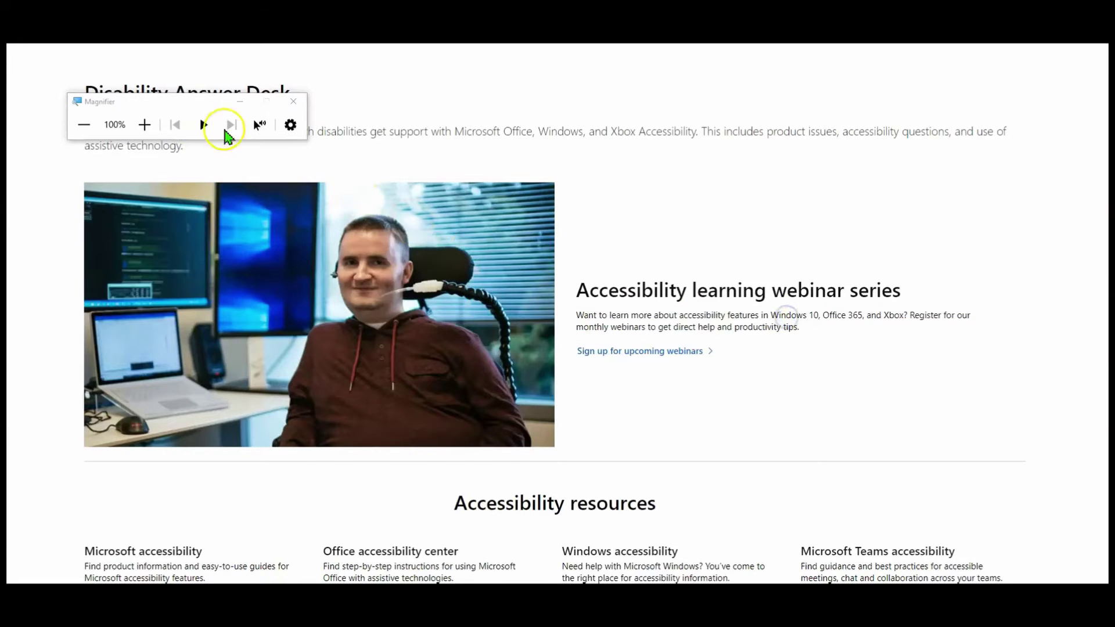
Step: Move the Magnifier toolbar over the photo and use Read from here on the webinar series paragraph, then activate it again
{"action": "left_click_drag", "start_coordinate": [226, 103], "coordinate": [360, 229]}
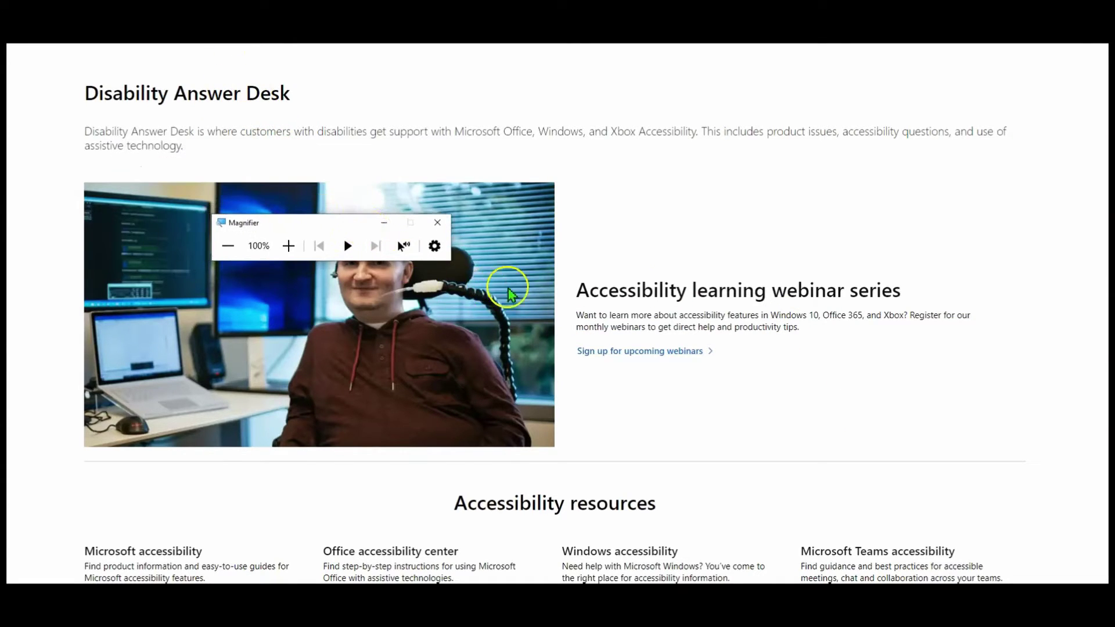
{"action": "left_click", "coordinate": [404, 248]}
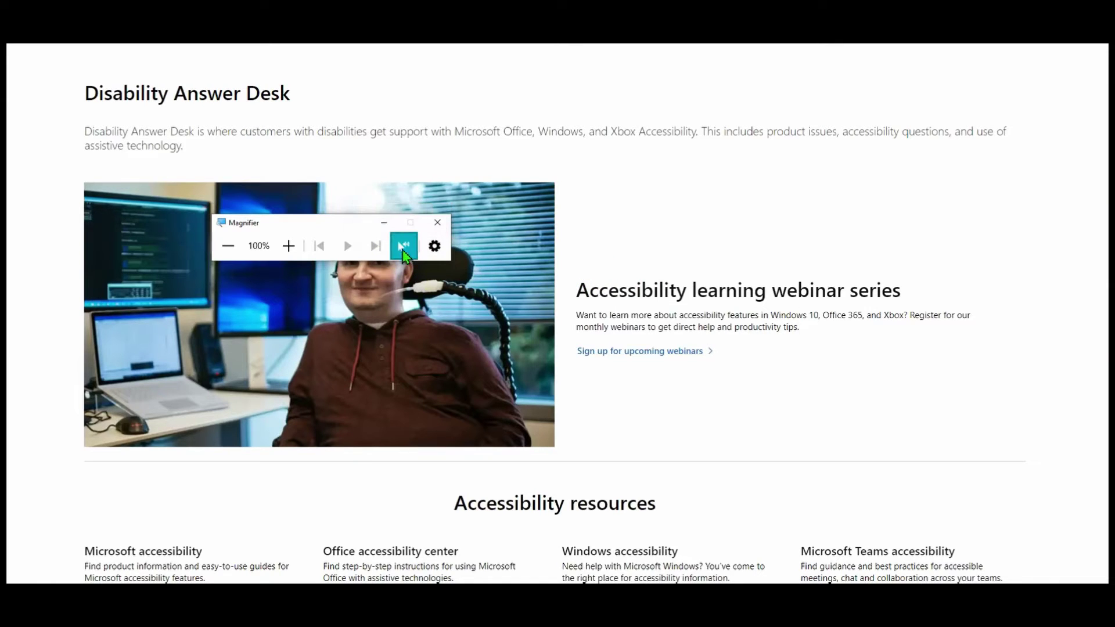
{"action": "left_click", "coordinate": [583, 319]}
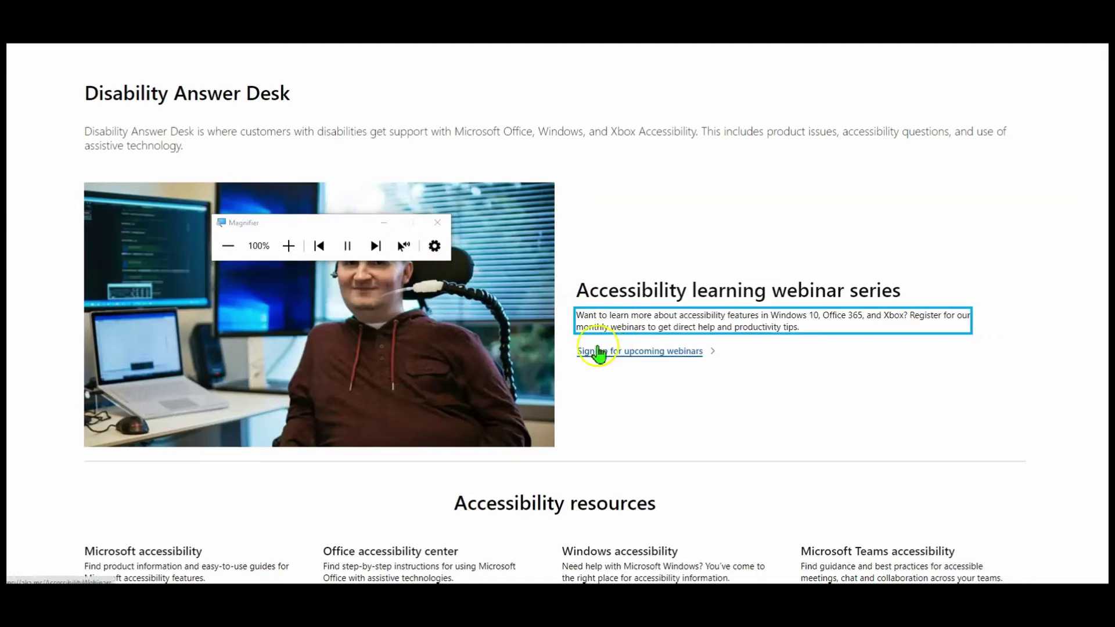
{"action": "left_click", "coordinate": [353, 254]}
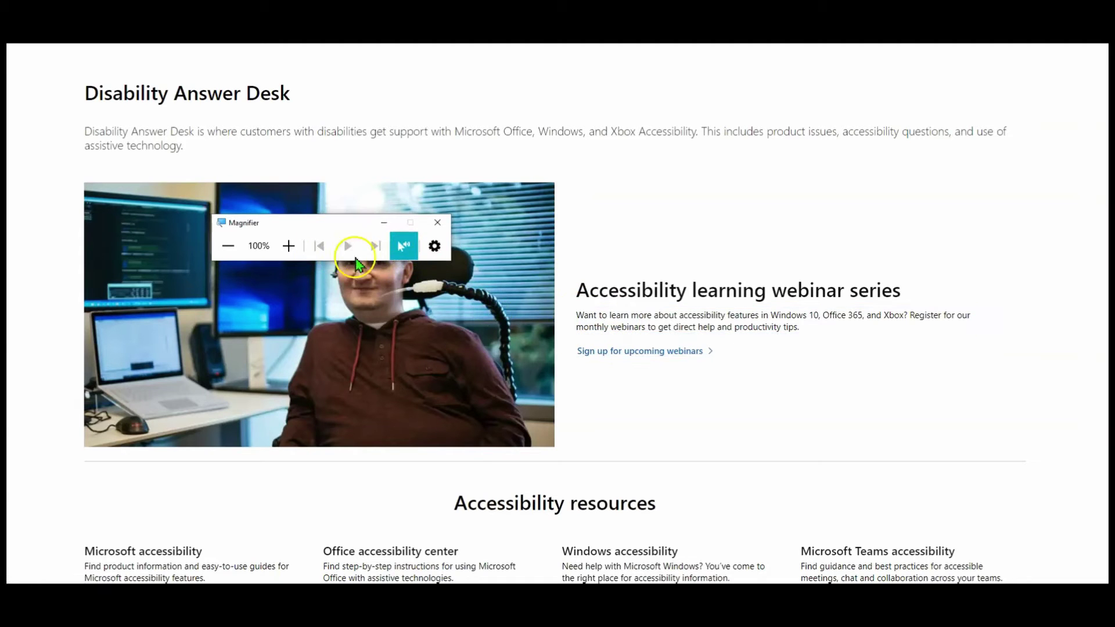
Step: Set Magnifier's reading voice to Microsoft Zira at 170% speed and have it read the selected webinar series paragraph aloud
{"action": "left_click", "coordinate": [434, 246]}
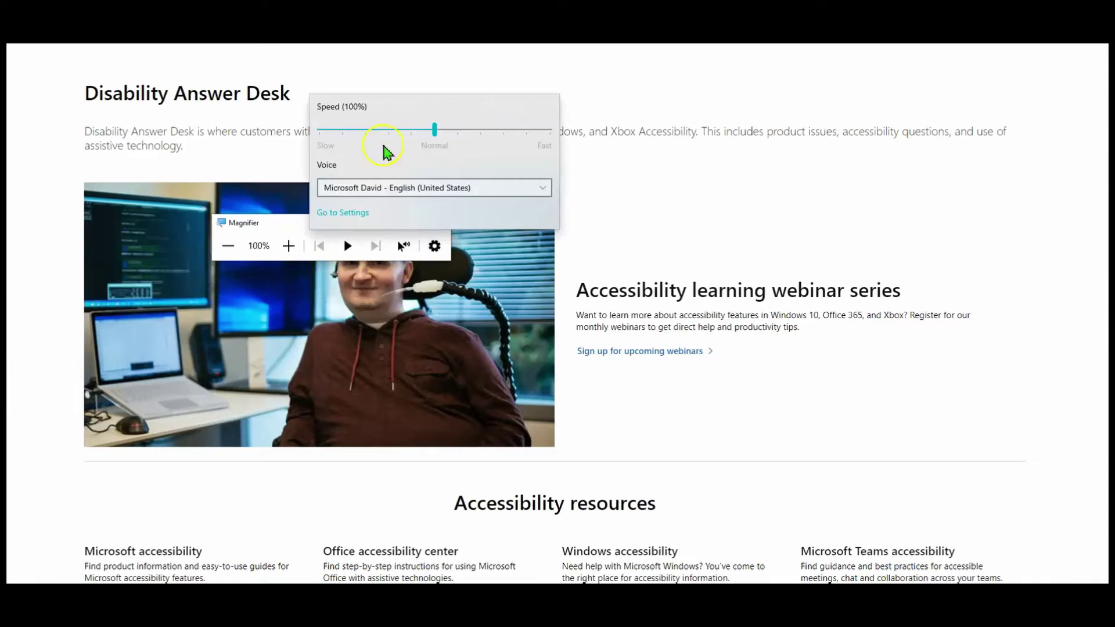
{"action": "left_click", "coordinate": [456, 192]}
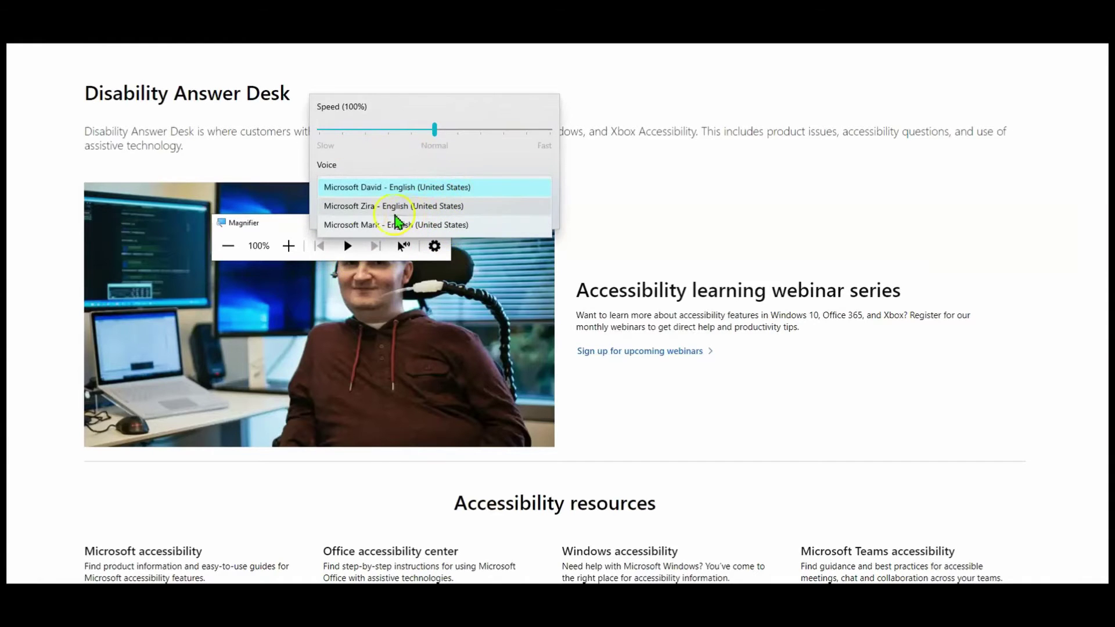
{"action": "left_click", "coordinate": [371, 208]}
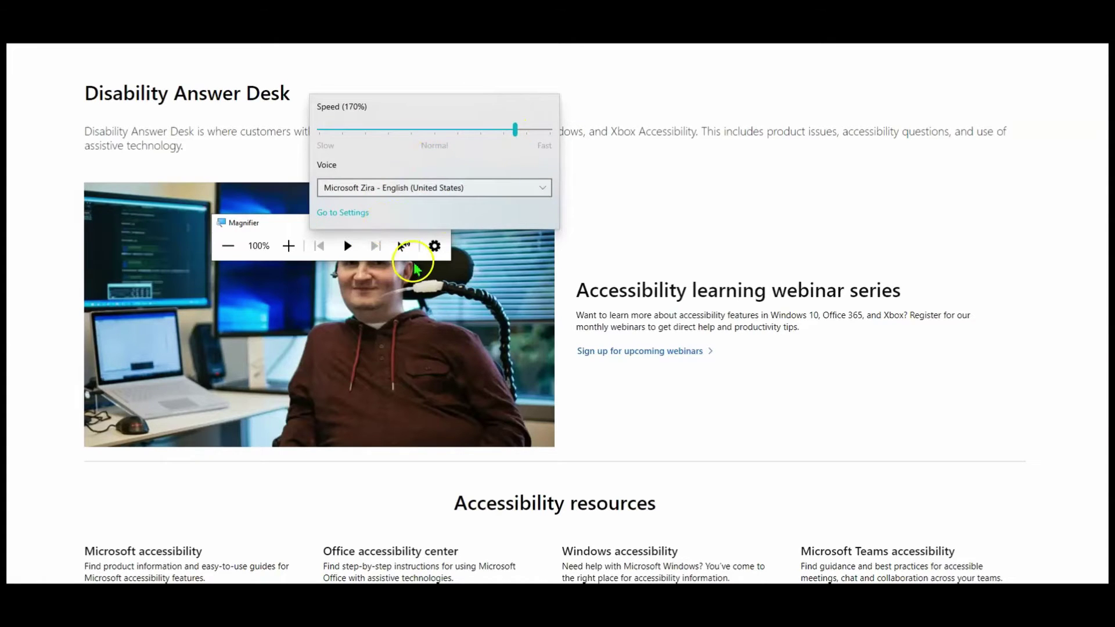
{"action": "left_click", "coordinate": [434, 246]}
{"action": "left_click_drag", "start_coordinate": [592, 314], "coordinate": [711, 349]}
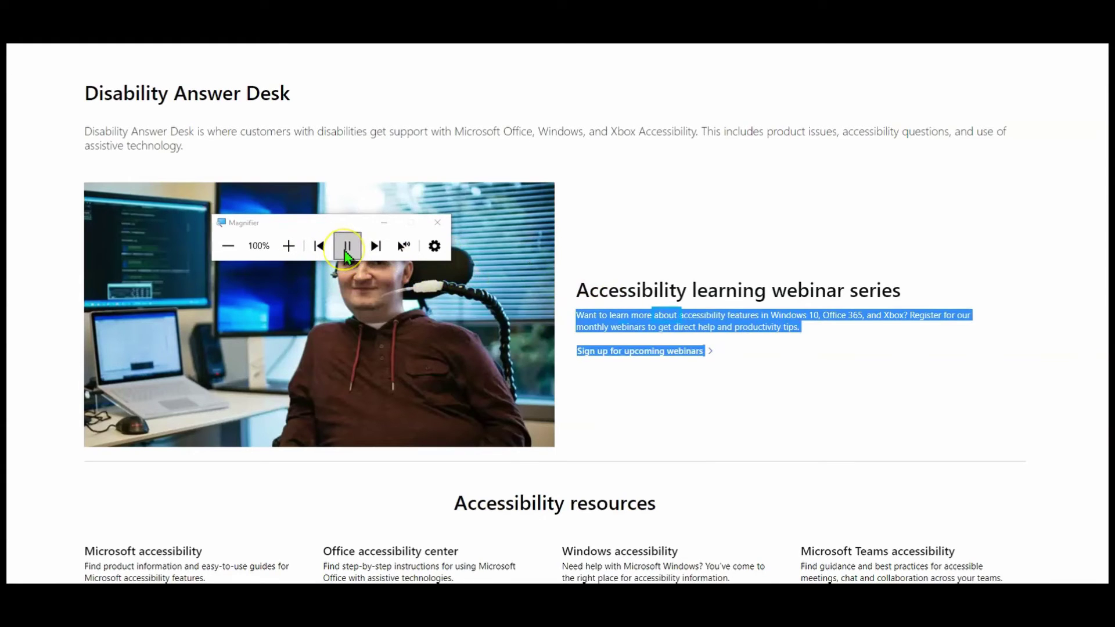
Step: Set the reading speed to 100% and switch the voice to Microsoft Mark, having Magnifier read the selected paragraph after each change
{"action": "left_click", "coordinate": [435, 245]}
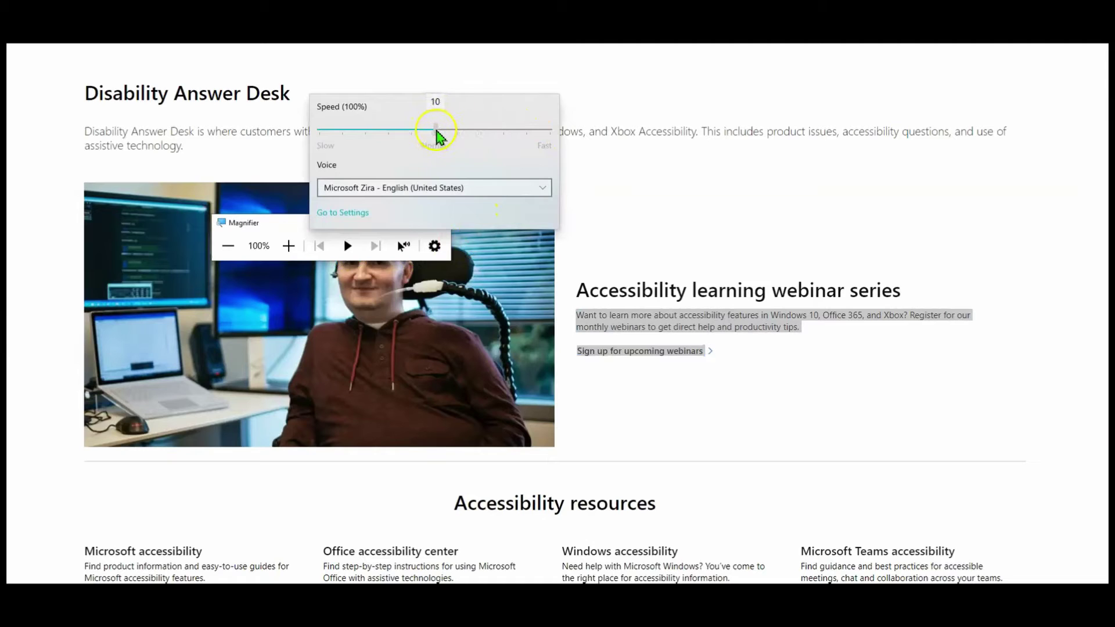
{"action": "left_click", "coordinate": [344, 247]}
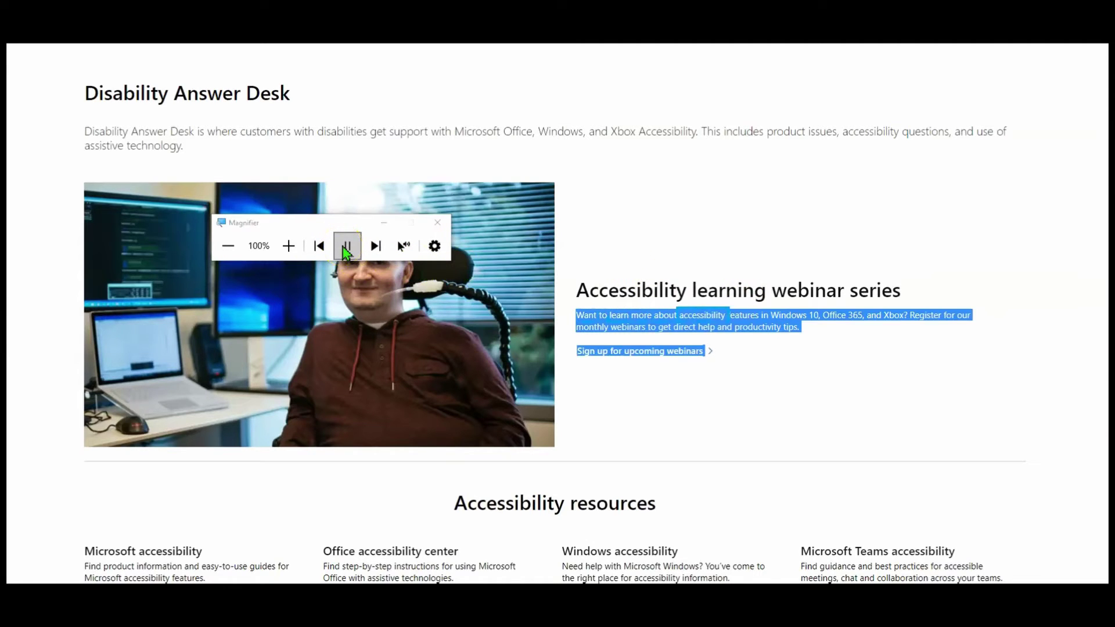
{"action": "left_click", "coordinate": [434, 246]}
{"action": "left_click", "coordinate": [441, 187]}
{"action": "left_click", "coordinate": [429, 212]}
{"action": "left_click", "coordinate": [347, 246]}
{"action": "left_click", "coordinate": [349, 248]}
Step: Revisit the voice choices in Magnifier's reading options and close them
{"action": "left_click", "coordinate": [434, 246]}
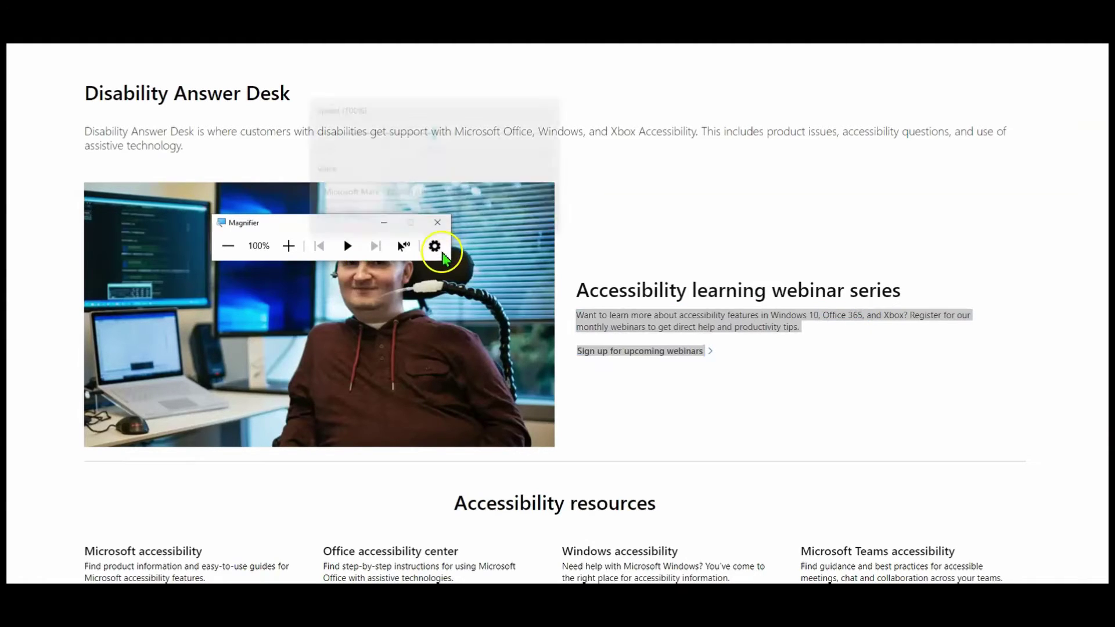
{"action": "left_click", "coordinate": [416, 188]}
{"action": "left_click", "coordinate": [426, 226]}
{"action": "left_click", "coordinate": [433, 243]}
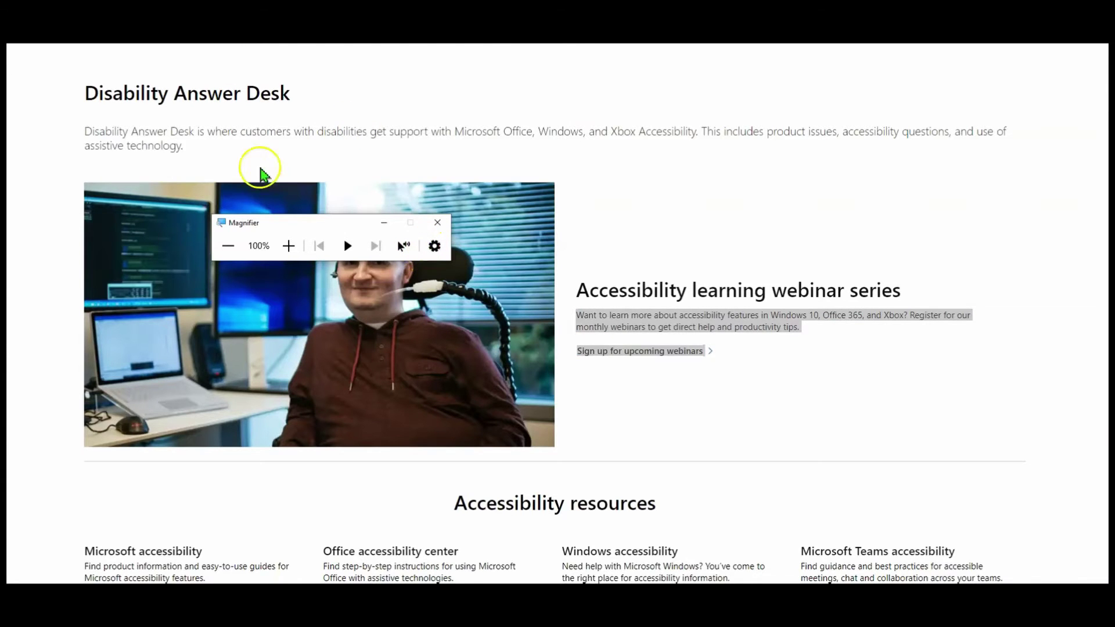
Step: Select the Accessibility learning webinar series heading, magnify the page to 300% and back to 100%, and close Magnifier
{"action": "left_click", "coordinate": [727, 401]}
{"action": "left_click_drag", "start_coordinate": [727, 402], "coordinate": [922, 294]}
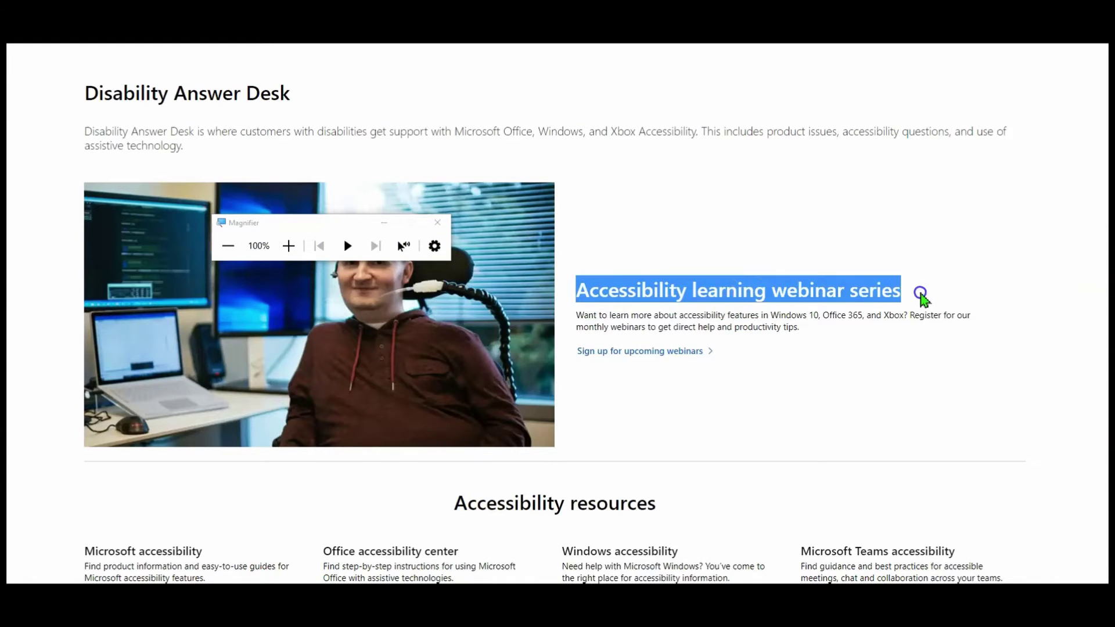
{"action": "left_click", "coordinate": [288, 246]}
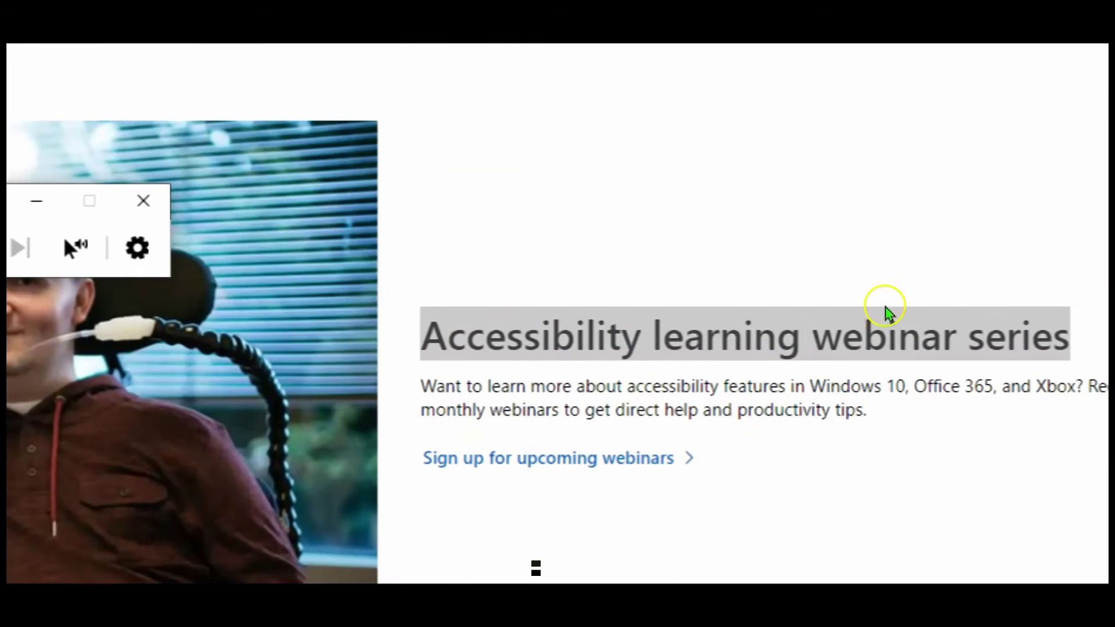
{"action": "key", "text": "super+plus"}
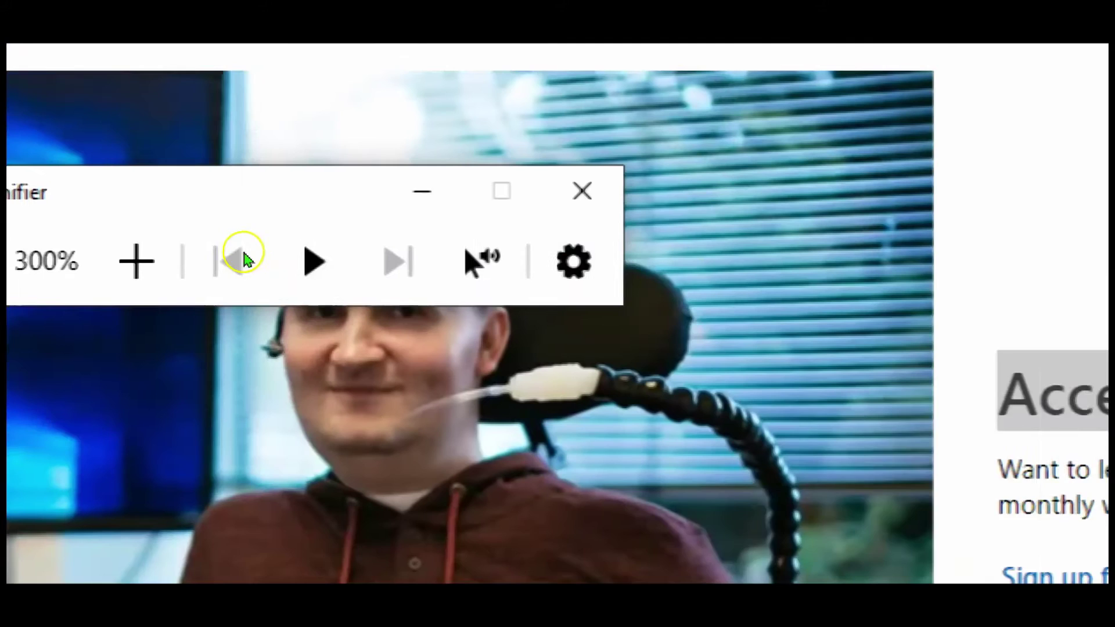
{"action": "key", "text": "super+minus"}
{"action": "key", "text": "super+minus"}
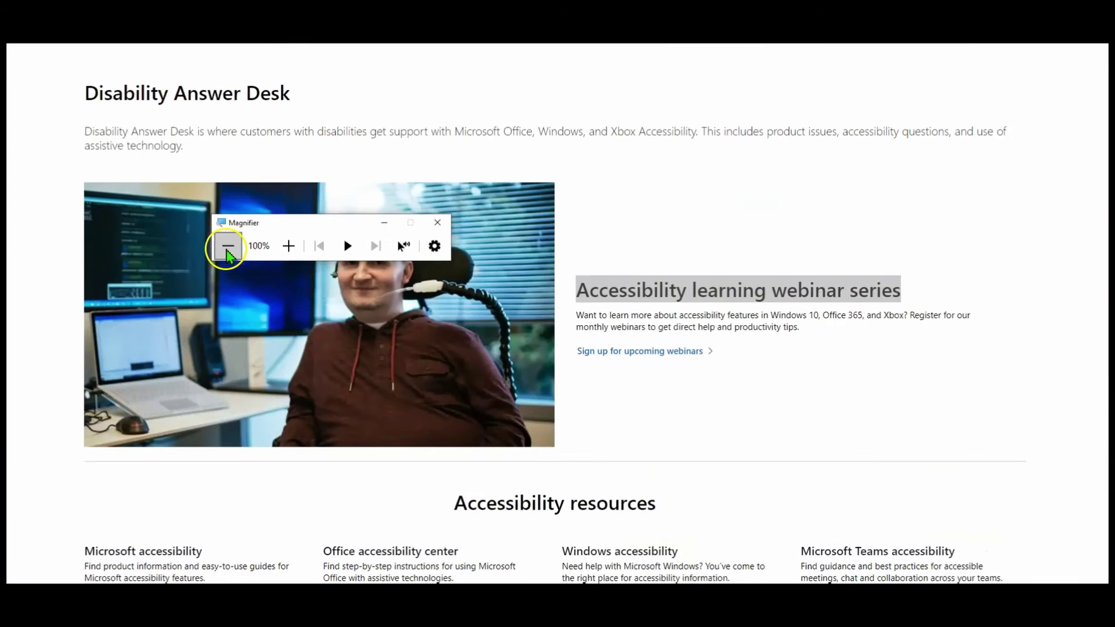
{"action": "left_click", "coordinate": [438, 216]}
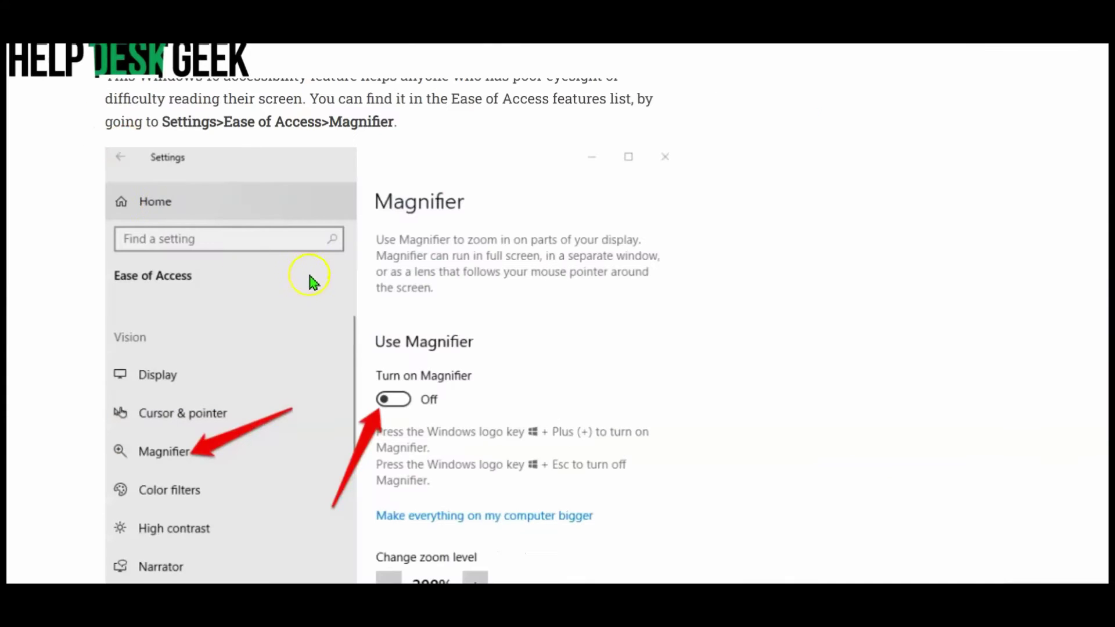
Step: In the Help Desk Geek article, examine the High Contrast section's description, its settings path and the example screenshot
{"action": "scroll", "coordinate": [406, 299], "scroll_direction": "down", "scroll_amount": 5}
{"action": "scroll", "coordinate": [406, 305], "scroll_direction": "down", "scroll_amount": 4}
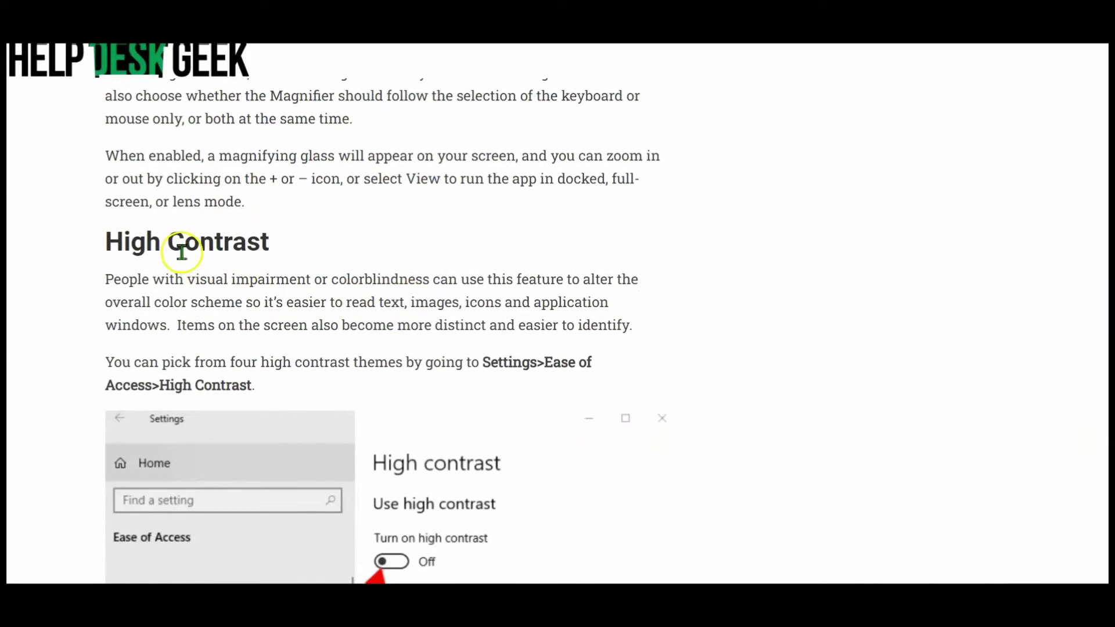
{"action": "key", "text": "ctrl+minus"}
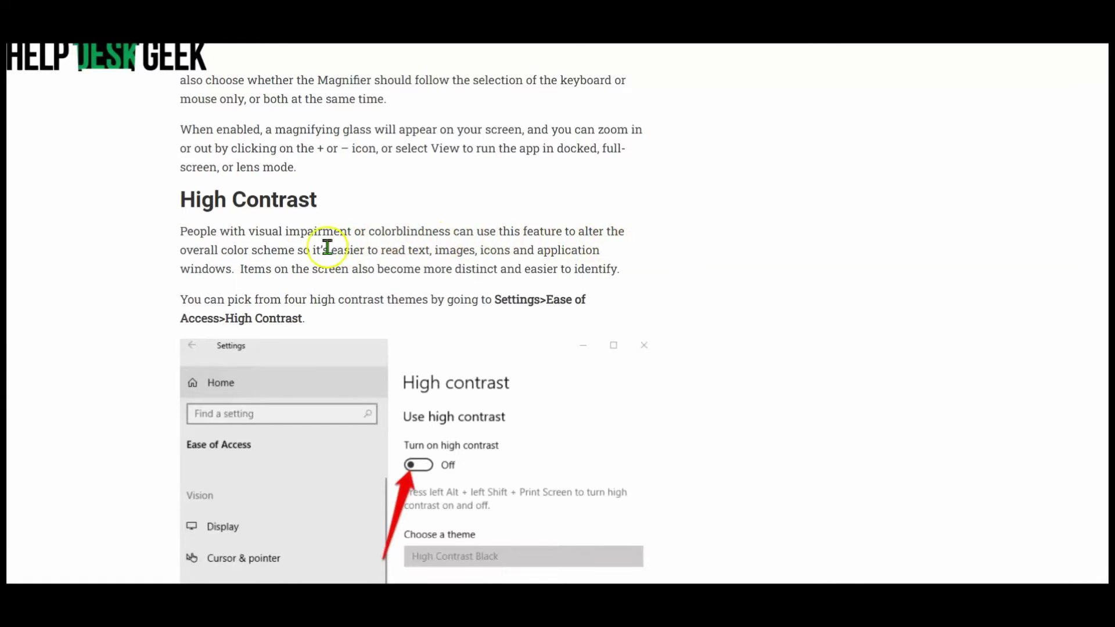
{"action": "left_click_drag", "start_coordinate": [221, 250], "coordinate": [304, 254]}
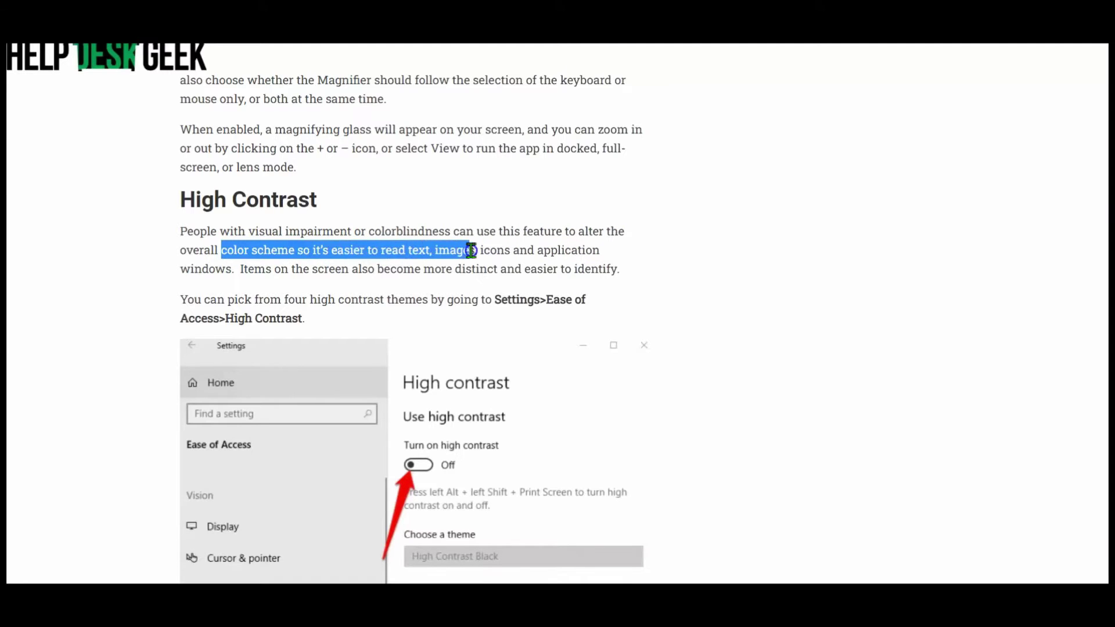
{"action": "left_click_drag", "start_coordinate": [513, 251], "coordinate": [566, 251]}
{"action": "left_click", "coordinate": [230, 273]}
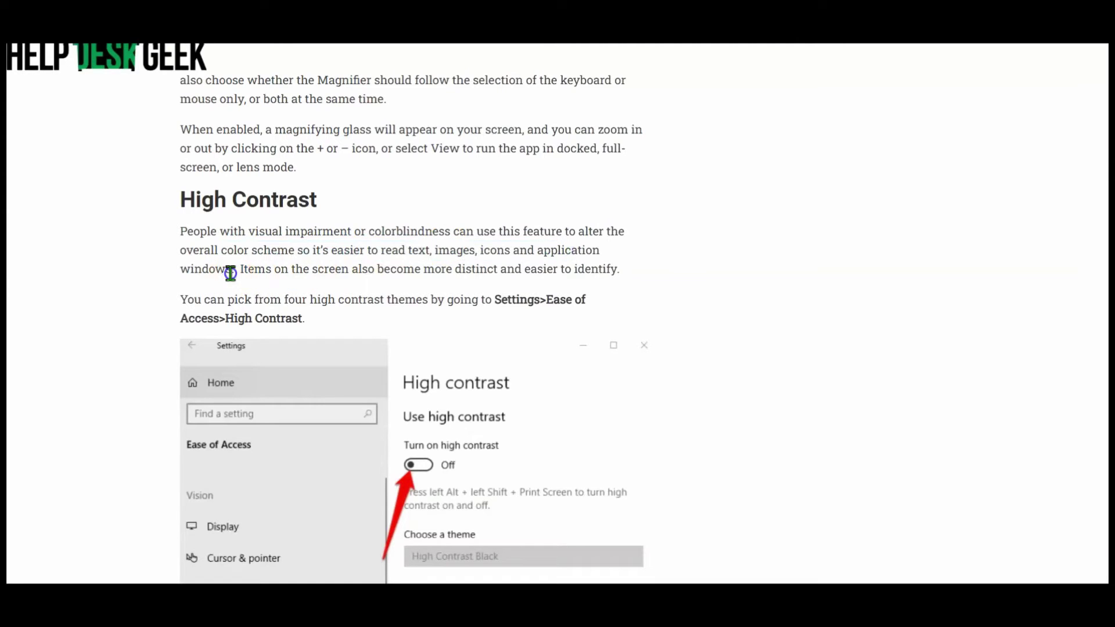
{"action": "scroll", "coordinate": [275, 269], "scroll_direction": "down", "scroll_amount": 1}
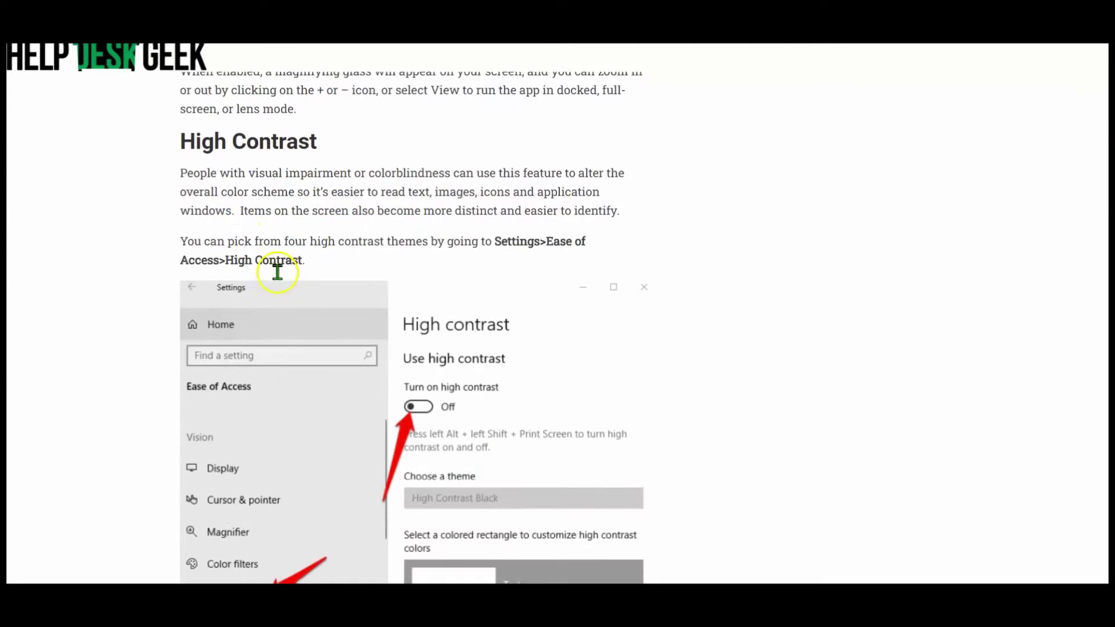
{"action": "scroll", "coordinate": [337, 286], "scroll_direction": "down", "scroll_amount": 1}
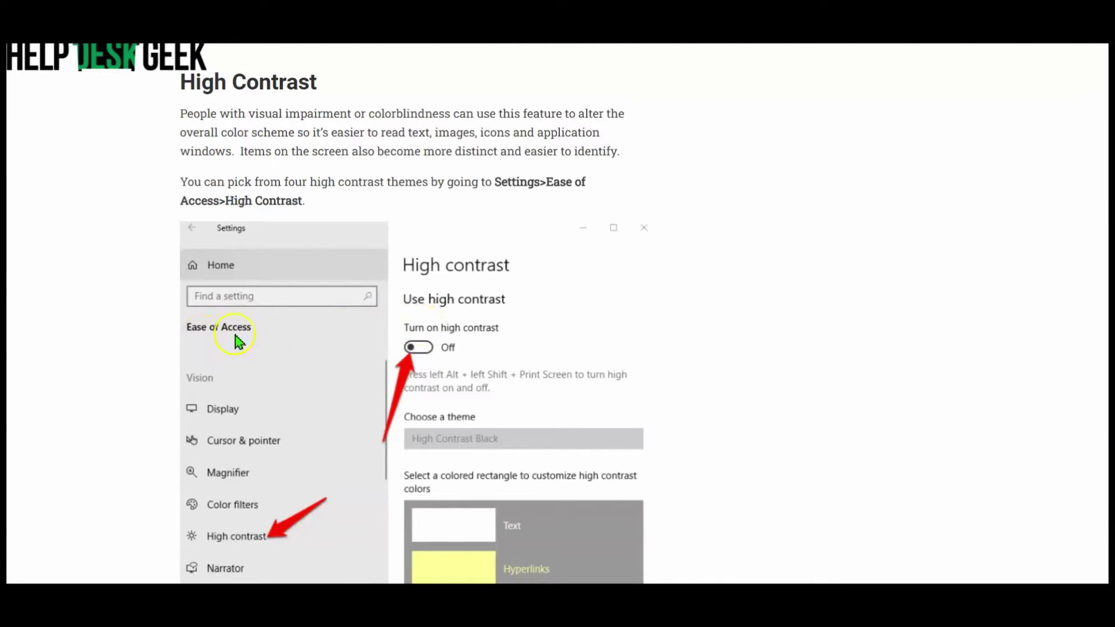
Step: Switch to the Settings window, open the High contrast page under Ease of Access, and turn on high contrast
{"action": "key", "text": "alt+Tab"}
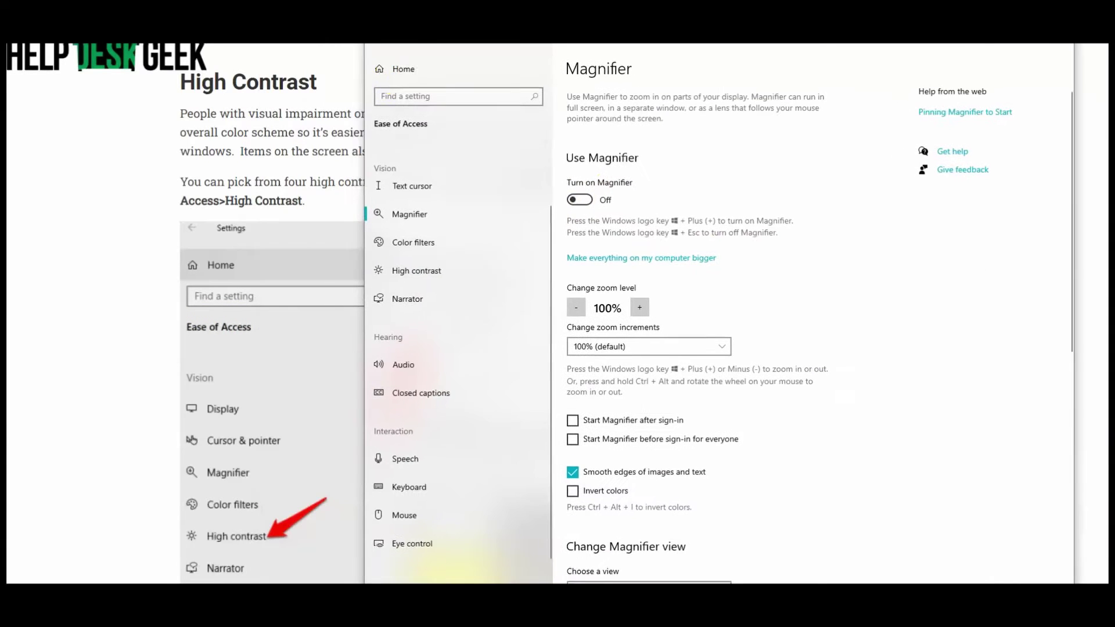
{"action": "left_click", "coordinate": [412, 282]}
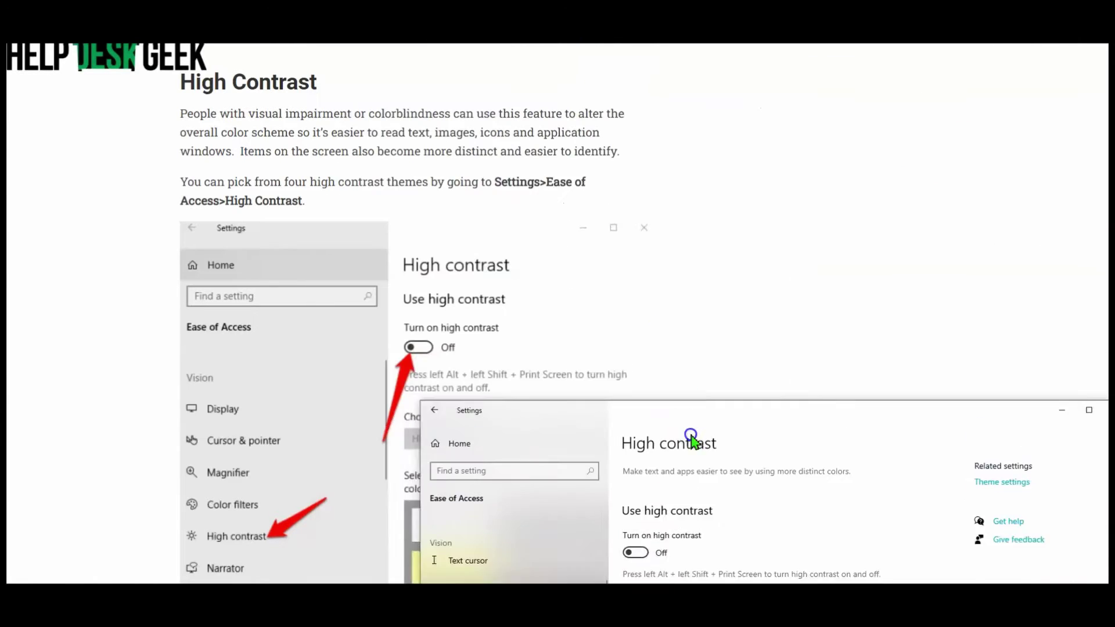
{"action": "left_click", "coordinate": [458, 281]}
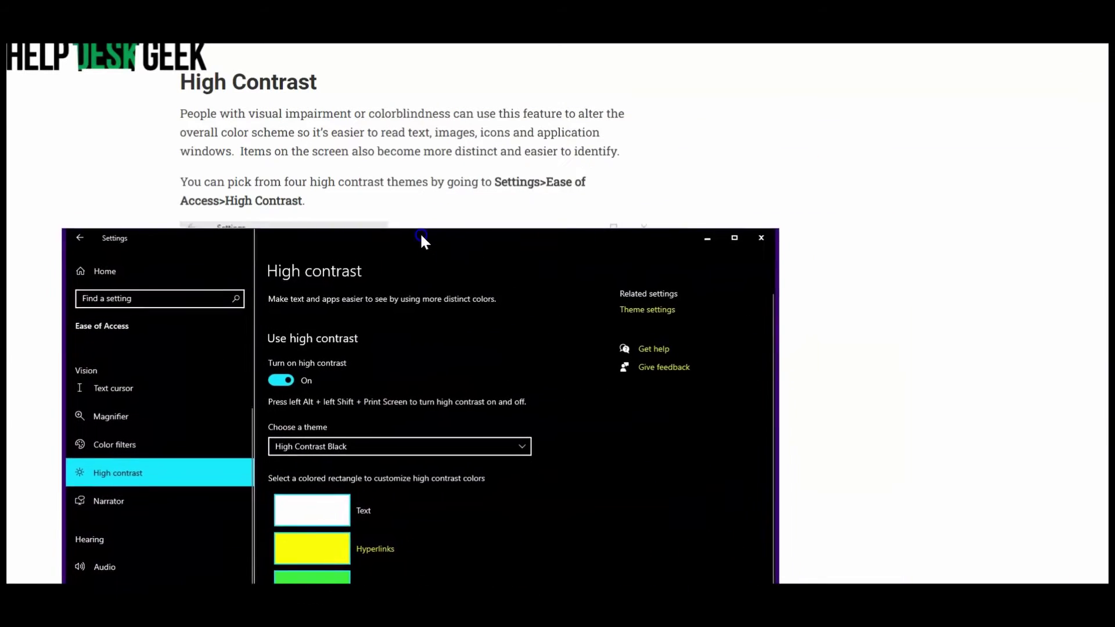
{"action": "scroll", "coordinate": [428, 337], "scroll_direction": "down", "scroll_amount": 5}
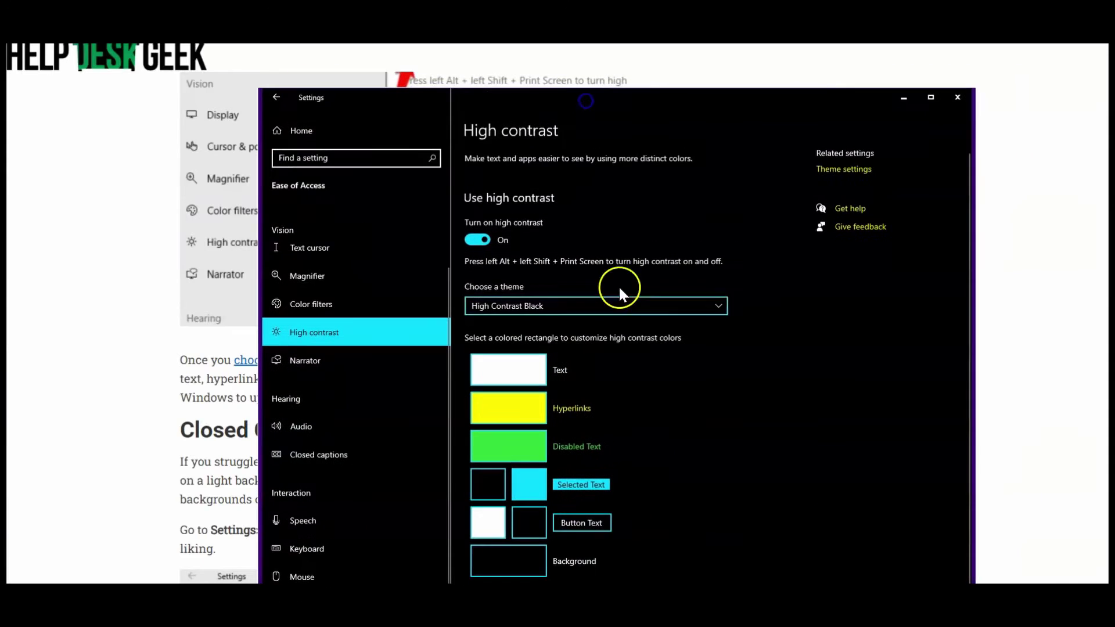
Step: Apply the High Contrast #1 theme and then High Contrast #2, and move the Settings window up to show more of the page
{"action": "left_click", "coordinate": [626, 305]}
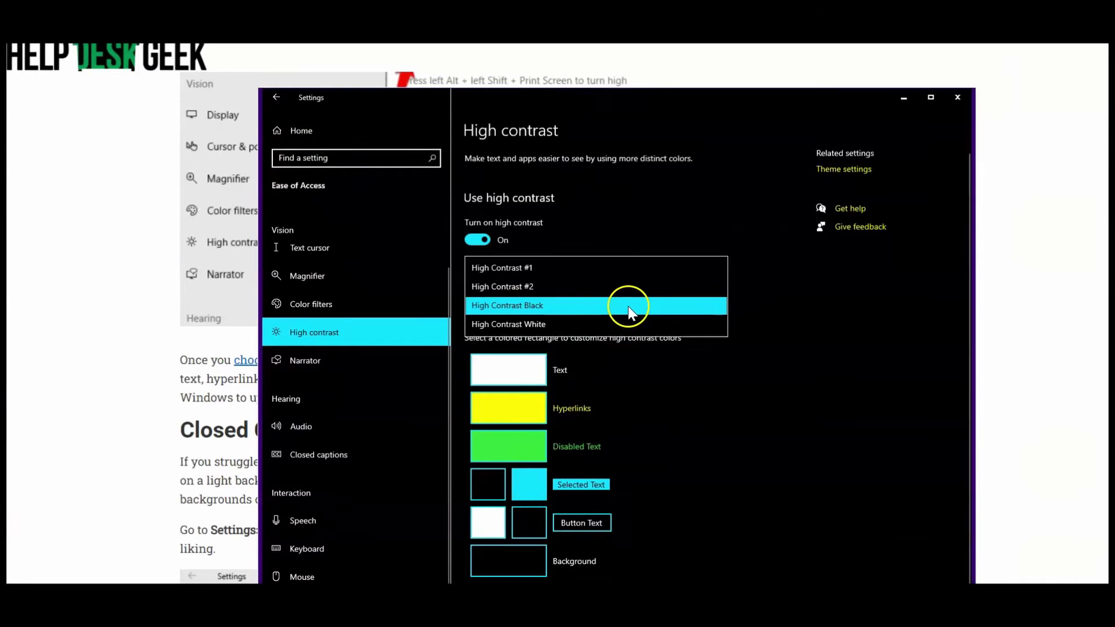
{"action": "left_click", "coordinate": [573, 269]}
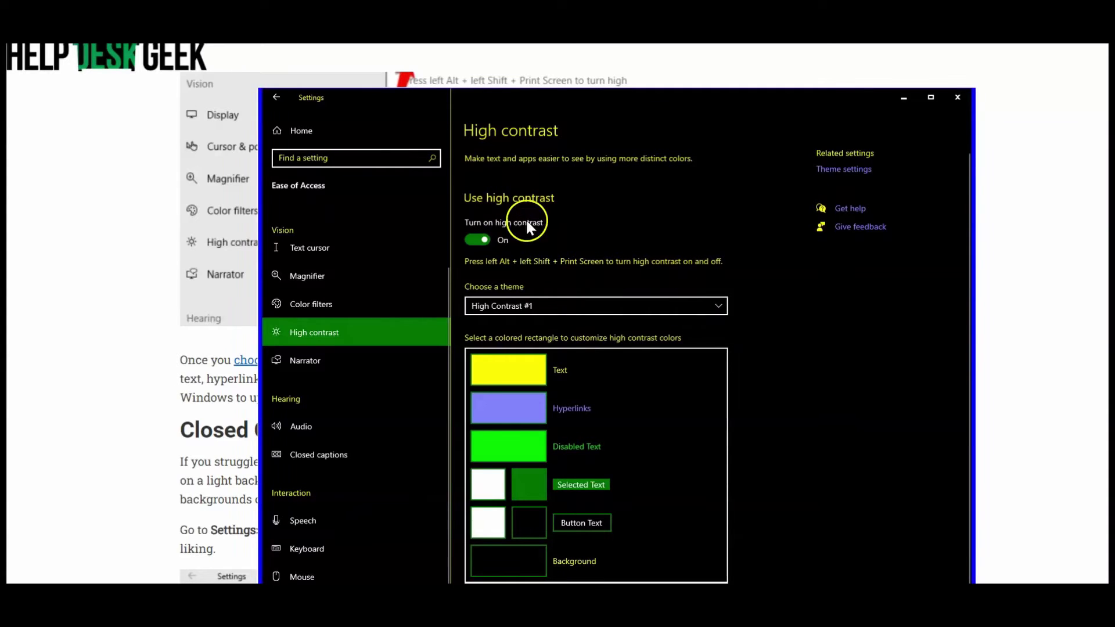
{"action": "left_click", "coordinate": [576, 302]}
{"action": "left_click", "coordinate": [559, 323]}
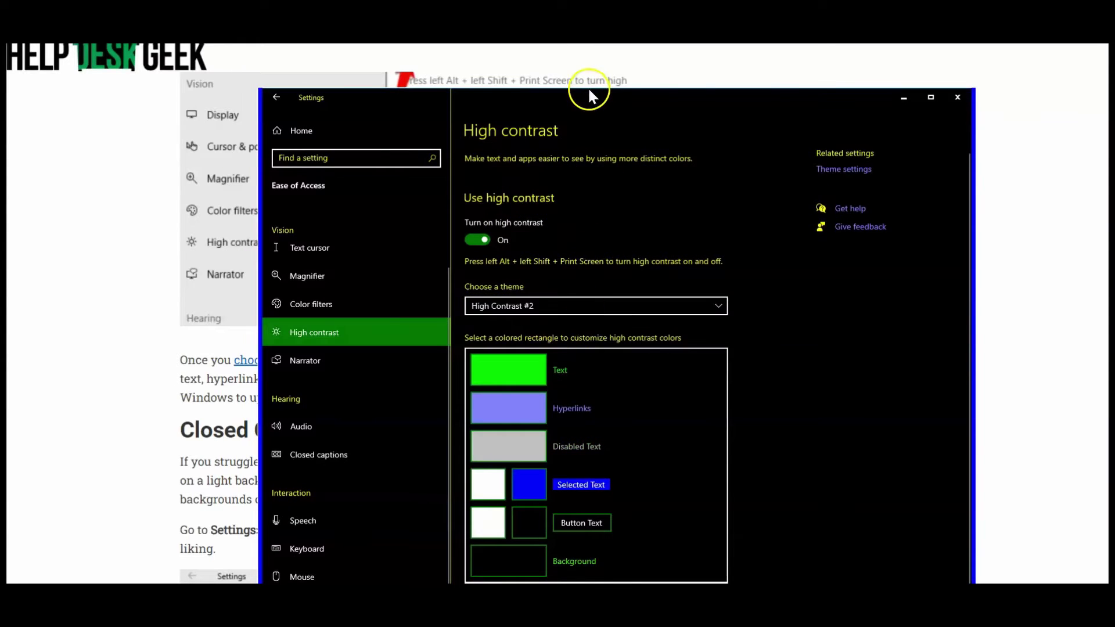
{"action": "left_click_drag", "start_coordinate": [587, 93], "coordinate": [537, 64]}
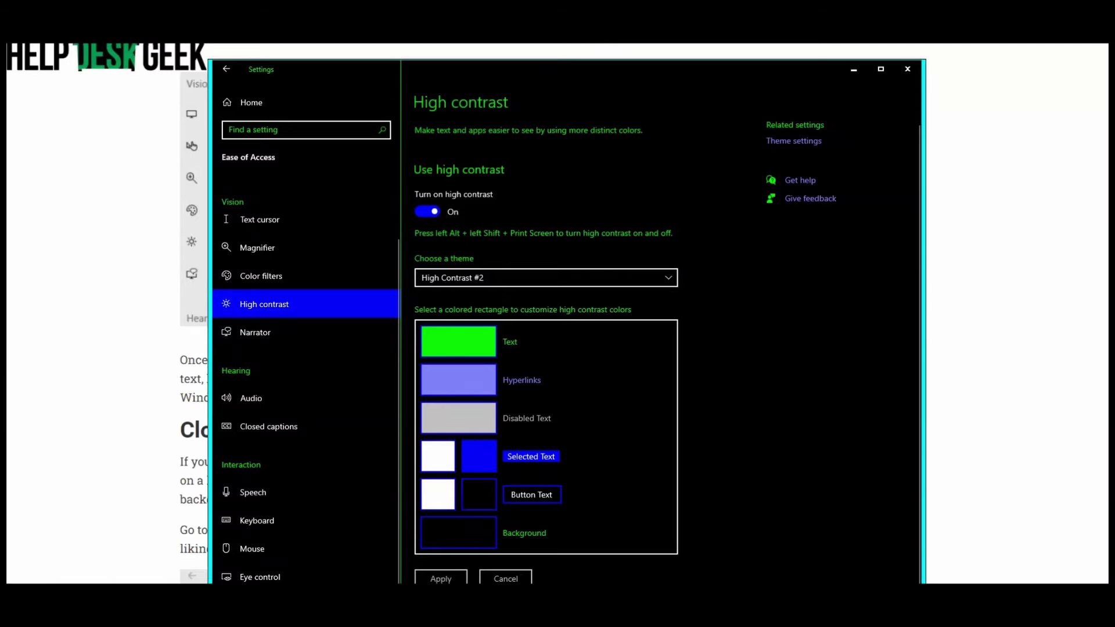
Step: Try the High Contrast White theme, return to High Contrast Black, and check the customizable colors
{"action": "left_click", "coordinate": [552, 280]}
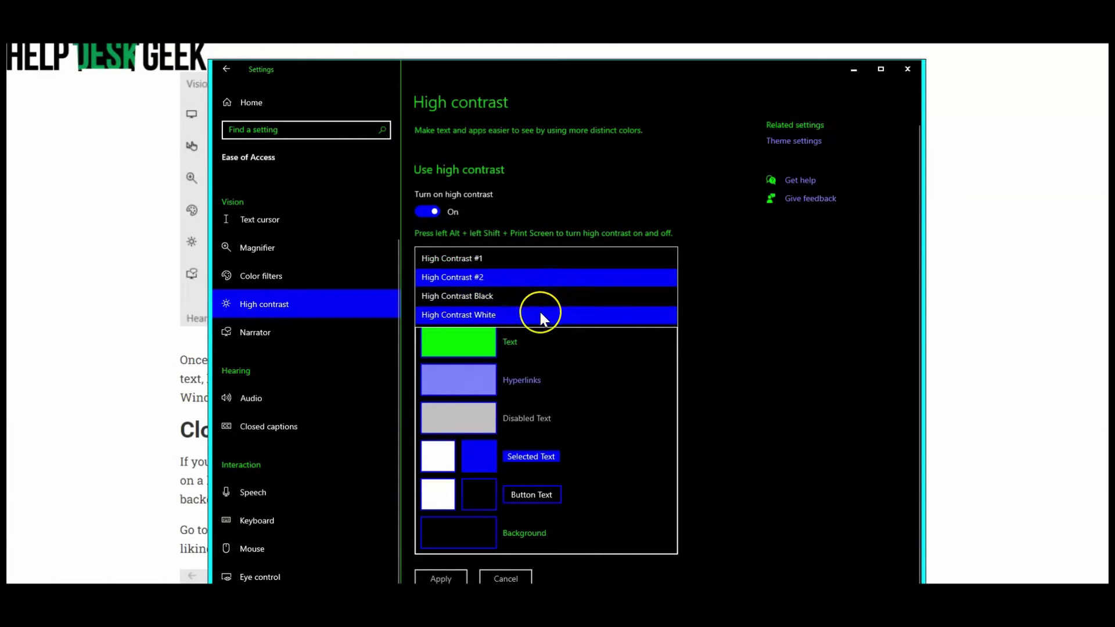
{"action": "left_click", "coordinate": [540, 315]}
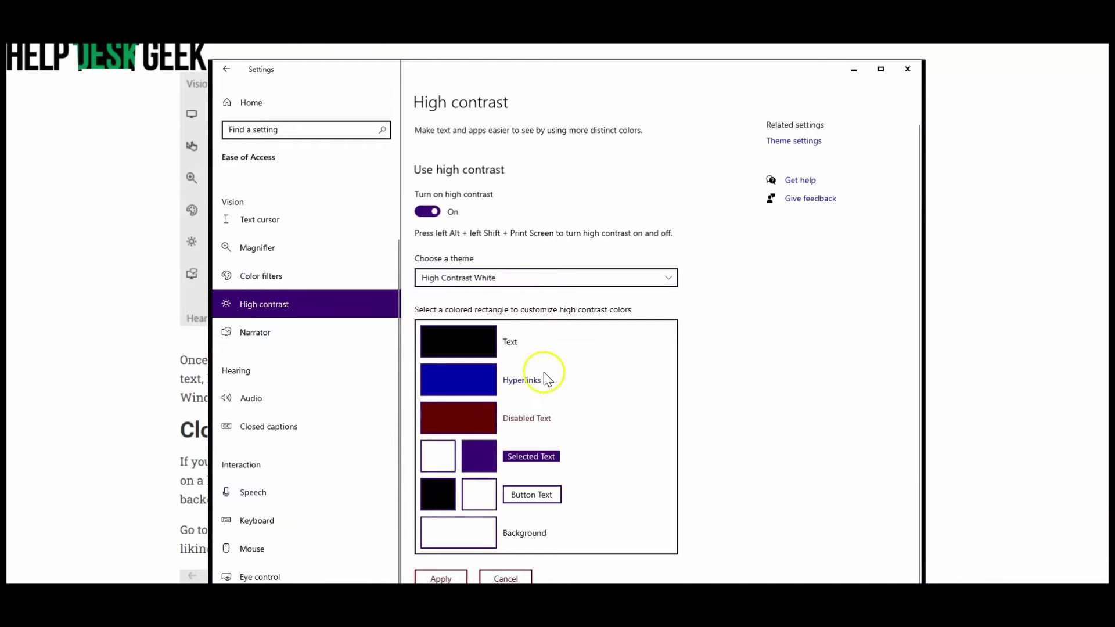
{"action": "left_click", "coordinate": [535, 282]}
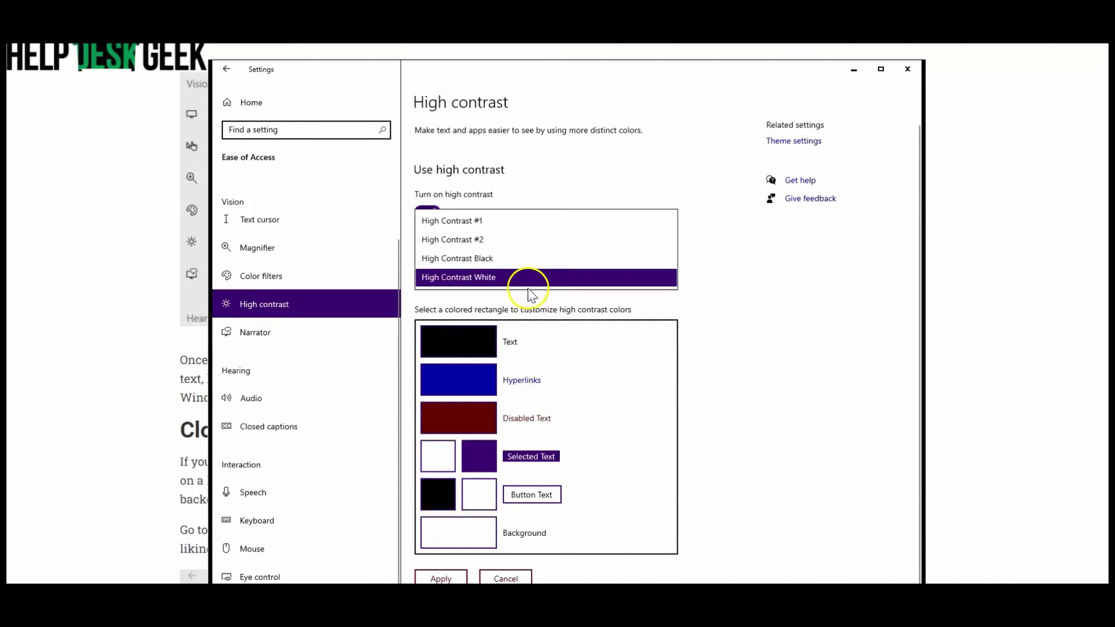
{"action": "left_click", "coordinate": [503, 258]}
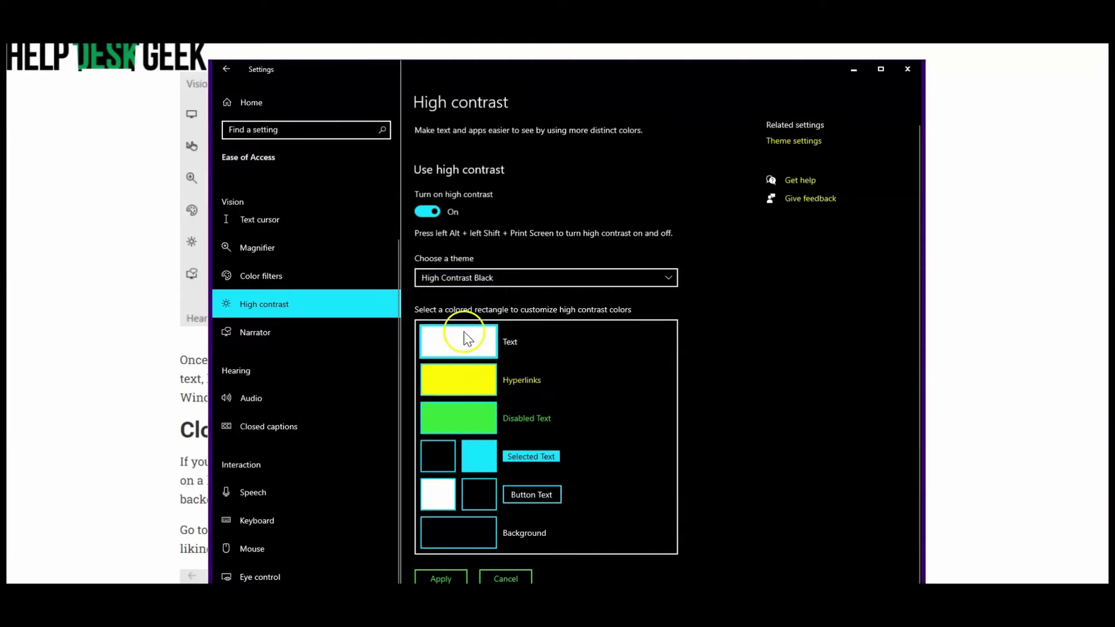
{"action": "scroll", "coordinate": [581, 485], "scroll_direction": "down", "scroll_amount": 1}
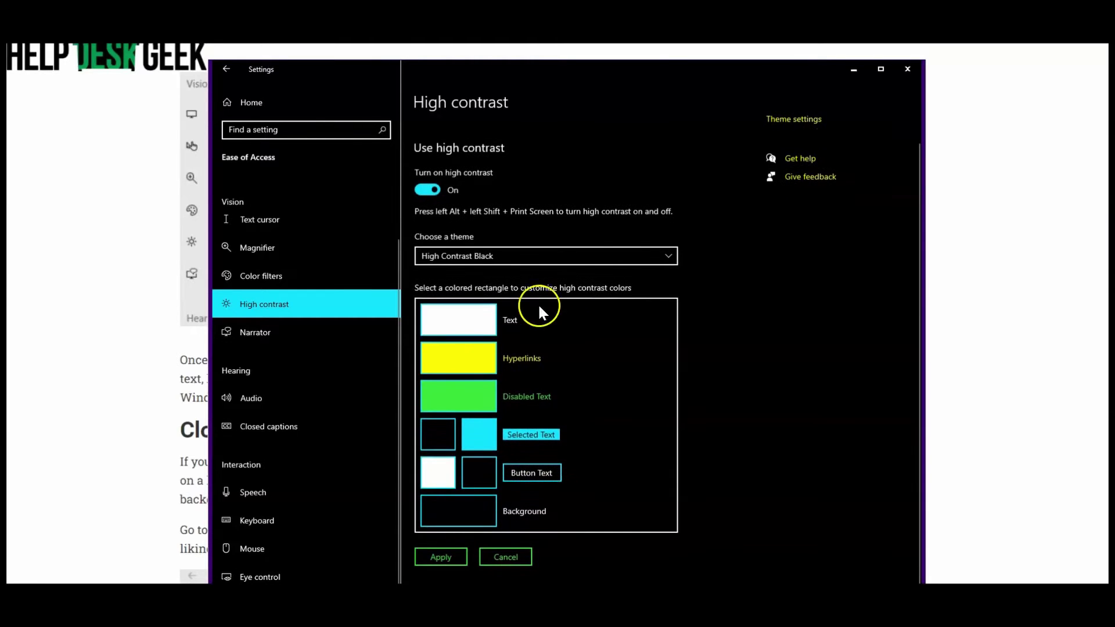
Step: Leave the theme choice as is, turn off high contrast, and put the Settings window away
{"action": "left_click", "coordinate": [597, 249]}
{"action": "left_click", "coordinate": [786, 394]}
{"action": "left_click", "coordinate": [438, 193]}
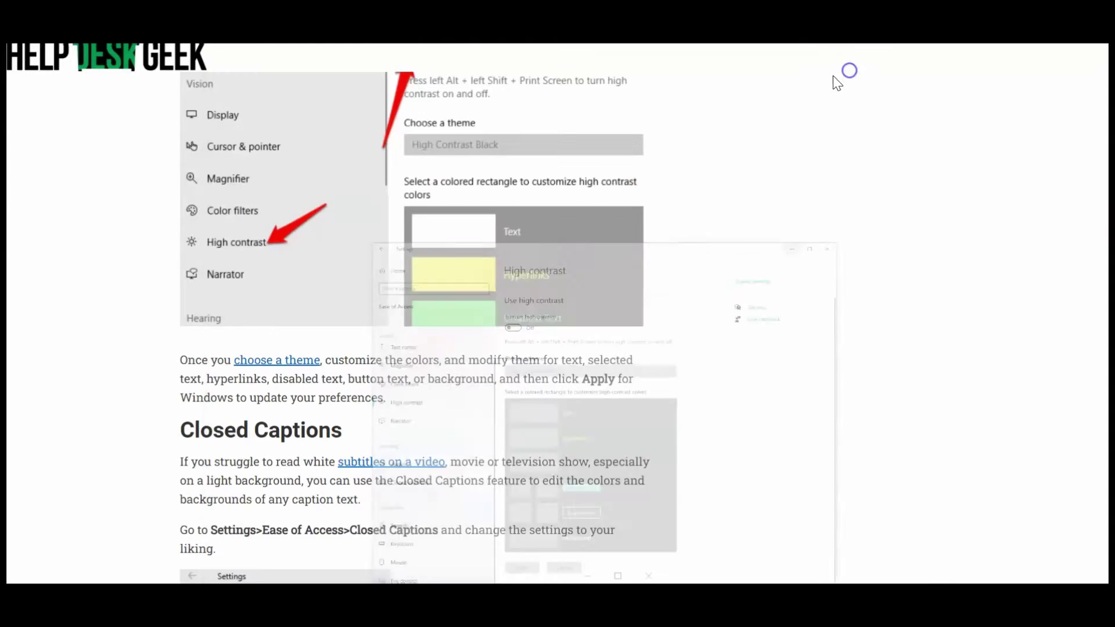
Step: Read the article's Closed Captions section, including its description and the screenshot of the caption settings
{"action": "scroll", "coordinate": [294, 333], "scroll_direction": "down", "scroll_amount": 2}
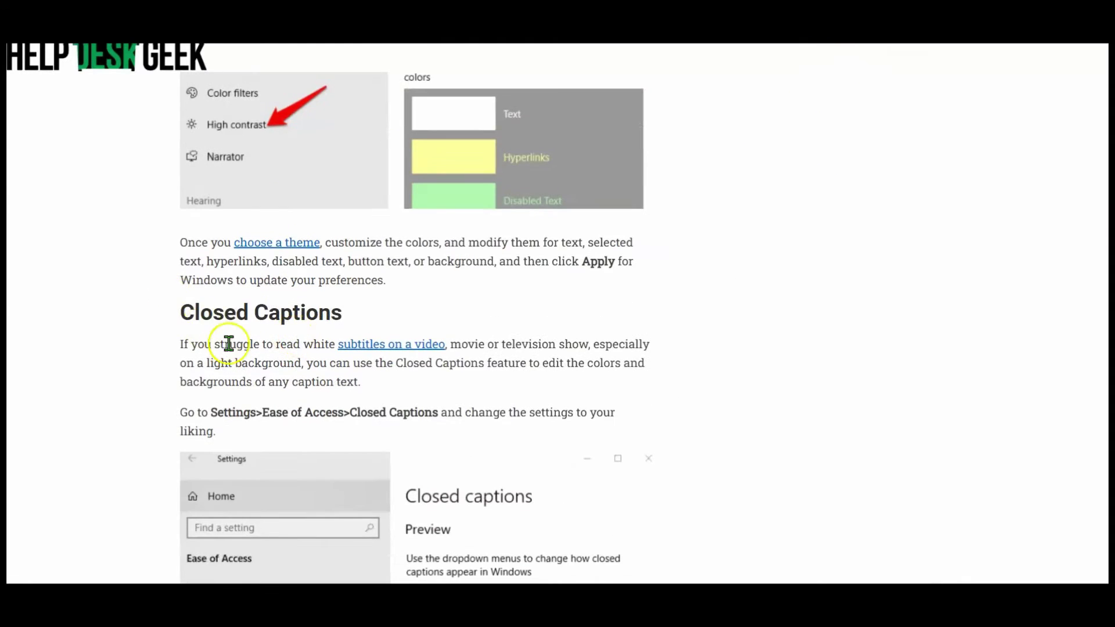
{"action": "left_click_drag", "start_coordinate": [180, 314], "coordinate": [364, 319]}
{"action": "left_click", "coordinate": [363, 319]}
{"action": "scroll", "coordinate": [221, 258], "scroll_direction": "down", "scroll_amount": 2}
{"action": "left_click_drag", "start_coordinate": [197, 226], "coordinate": [601, 228]}
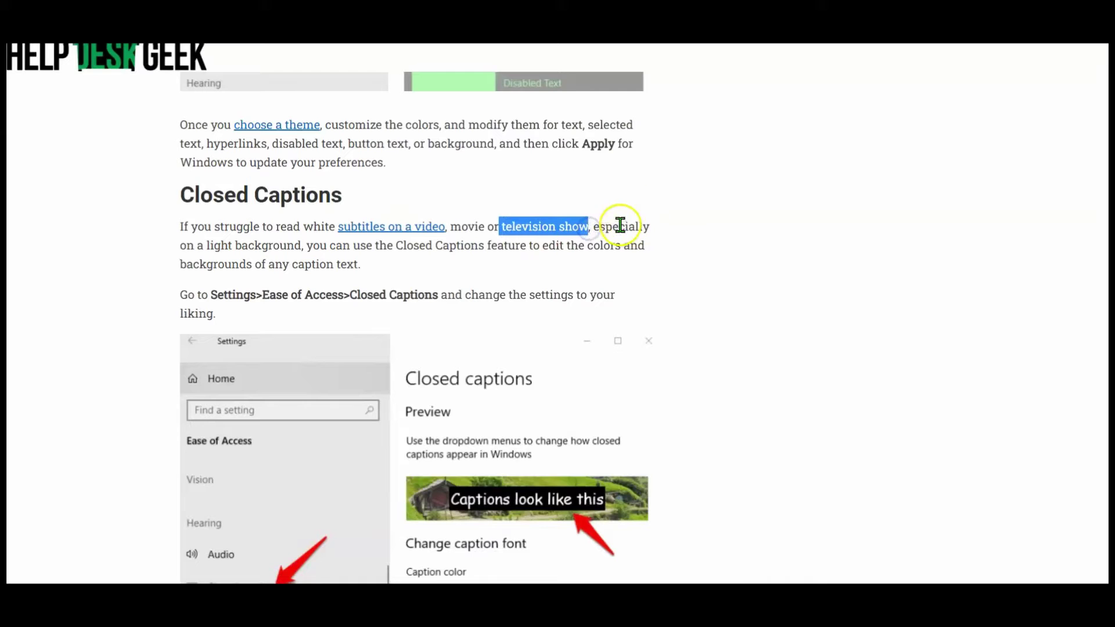
{"action": "left_click_drag", "start_coordinate": [186, 245], "coordinate": [481, 246]}
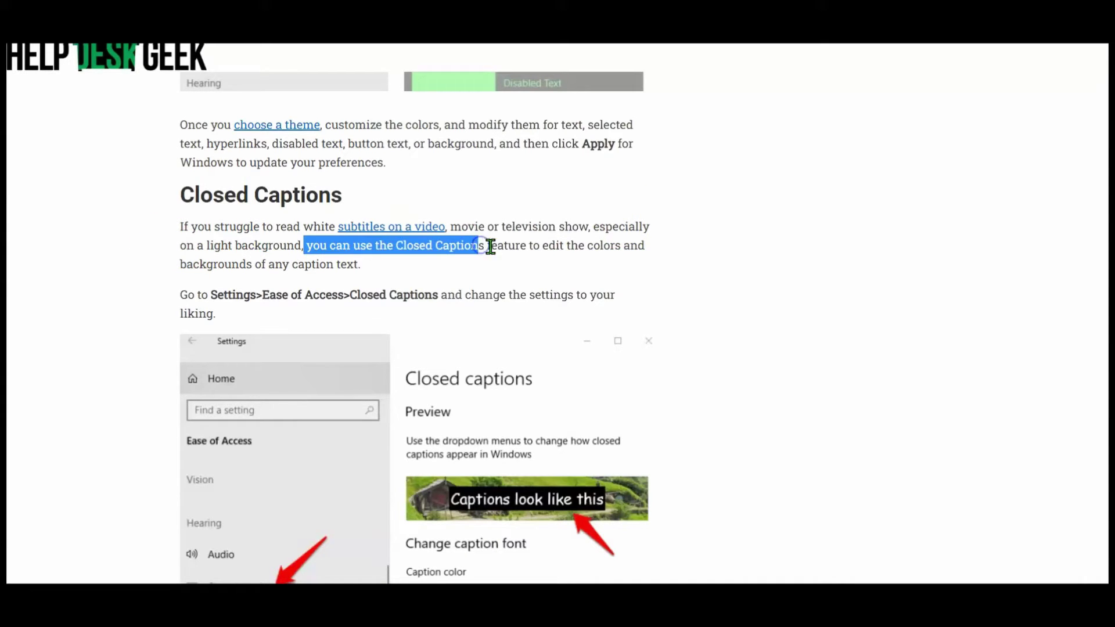
{"action": "left_click_drag", "start_coordinate": [564, 245], "coordinate": [621, 247]}
{"action": "left_click_drag", "start_coordinate": [231, 264], "coordinate": [363, 273]}
{"action": "scroll", "coordinate": [377, 267], "scroll_direction": "down", "scroll_amount": 2}
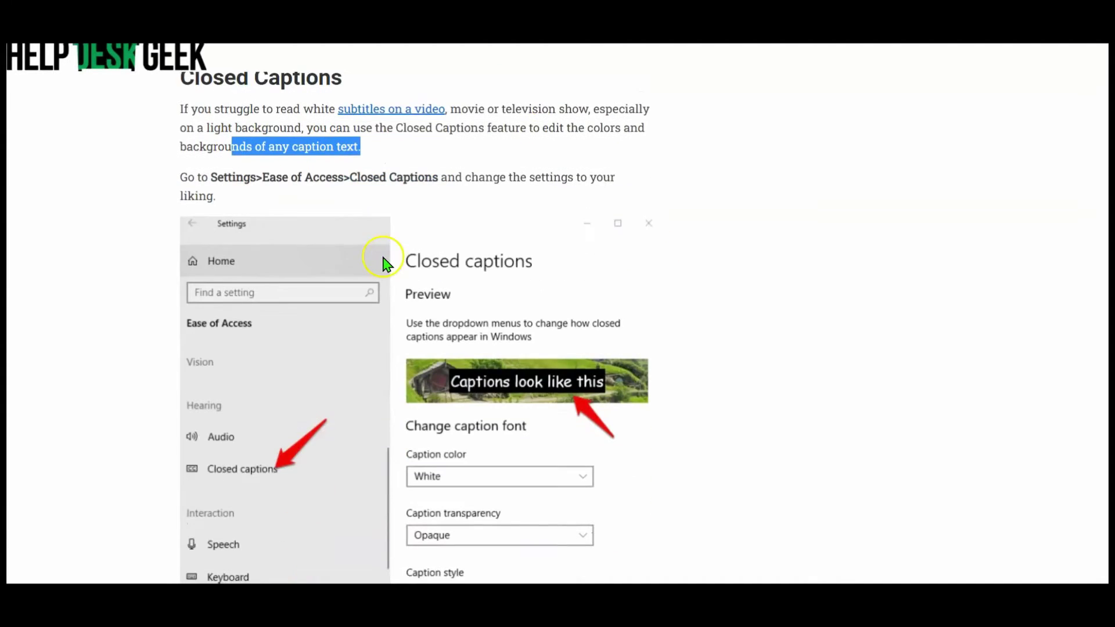
{"action": "scroll", "coordinate": [791, 302], "scroll_direction": "down", "scroll_amount": 1}
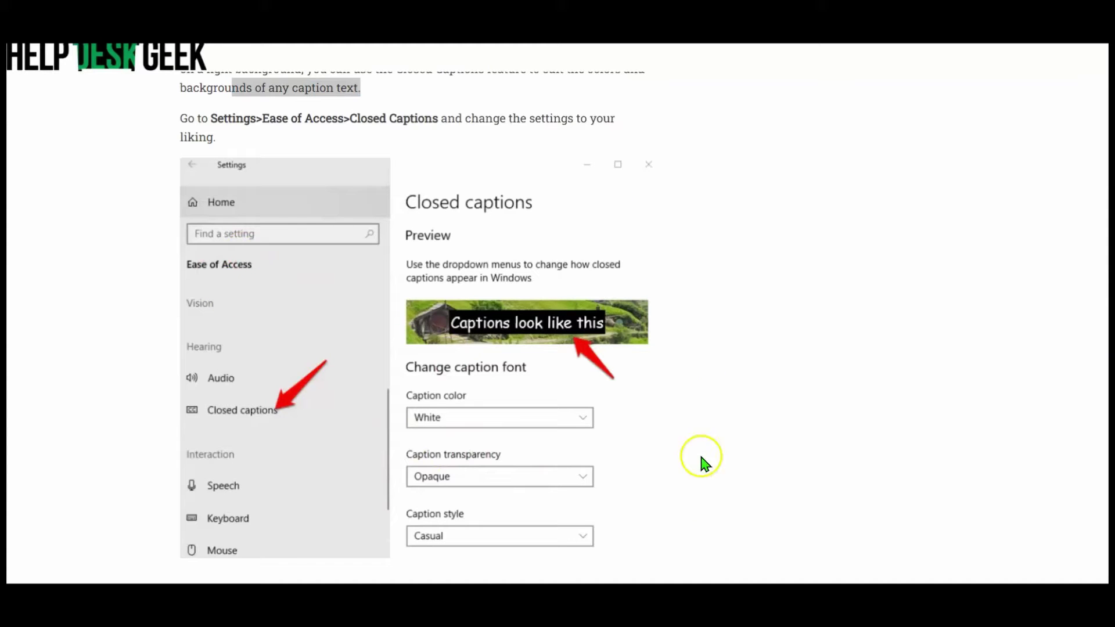
Step: Switch to the Settings window, move it aside from the article, and open the Closed captions page under Ease of Access
{"action": "left_click", "coordinate": [426, 18]}
{"action": "key", "text": "super"}
{"action": "left_click", "coordinate": [13, 550]}
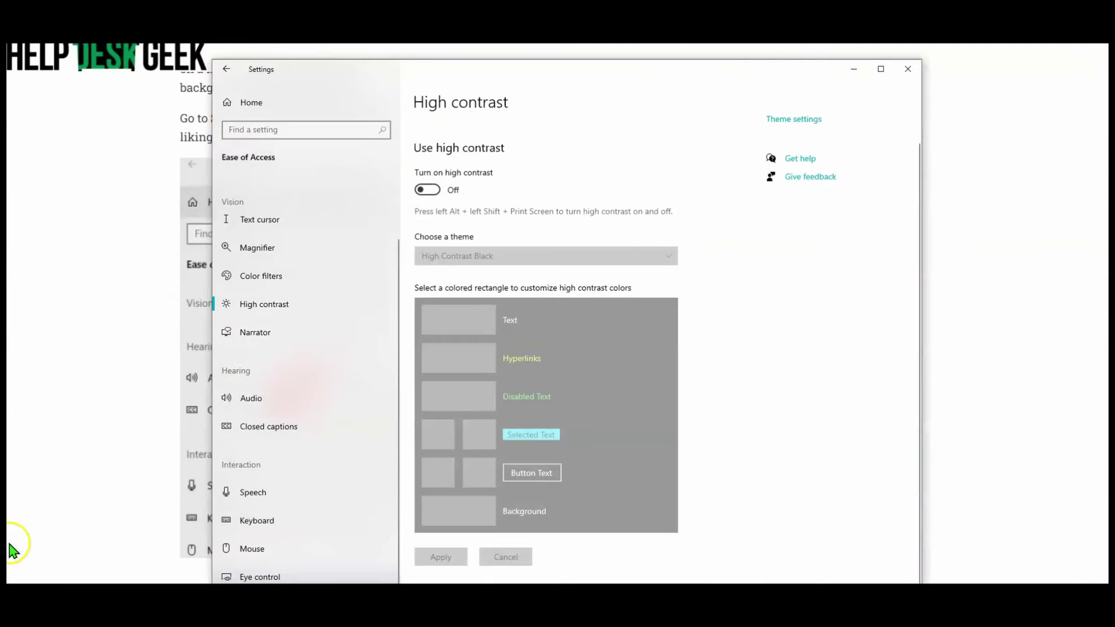
{"action": "left_click_drag", "start_coordinate": [428, 70], "coordinate": [574, 50]}
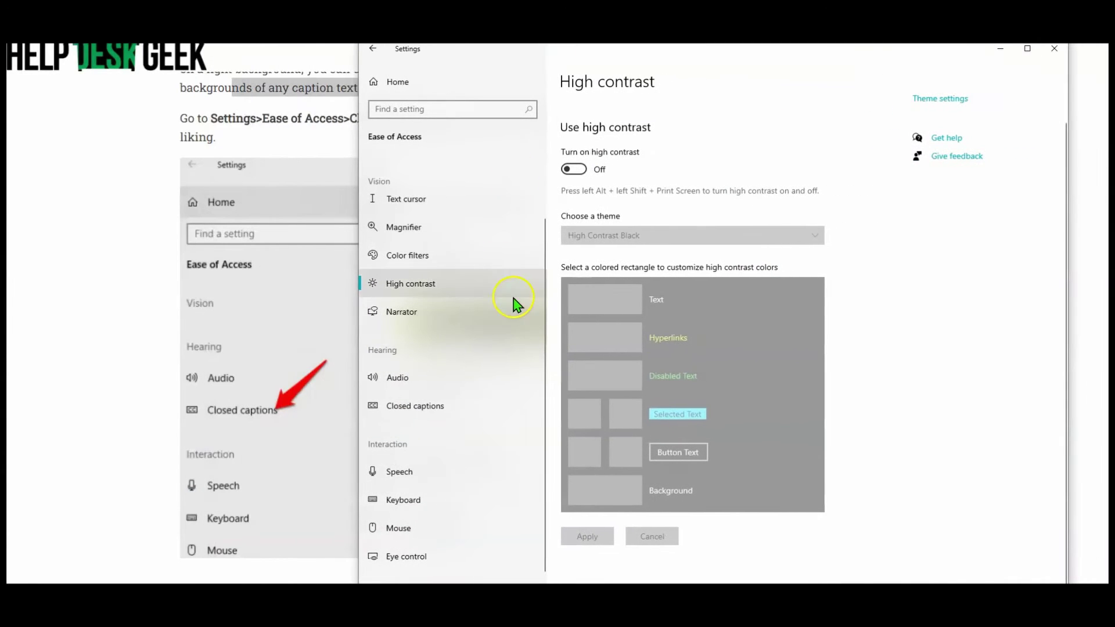
{"action": "left_click", "coordinate": [448, 406]}
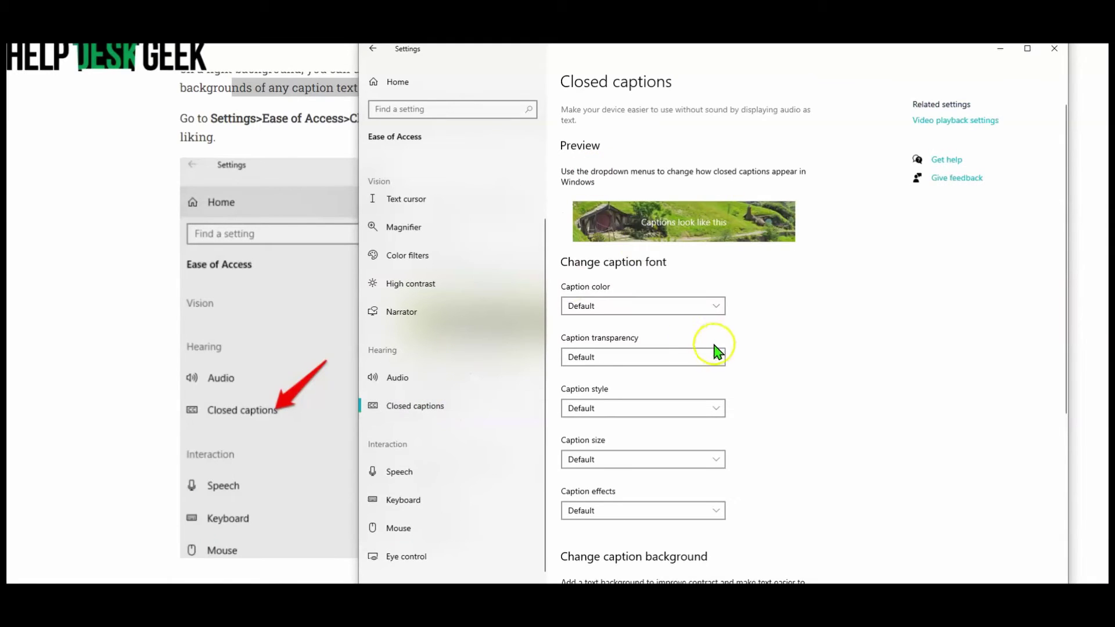
Step: Try the Red, Black, Yellow and Cyan caption colors and set the caption color to Magenta
{"action": "left_click", "coordinate": [700, 306]}
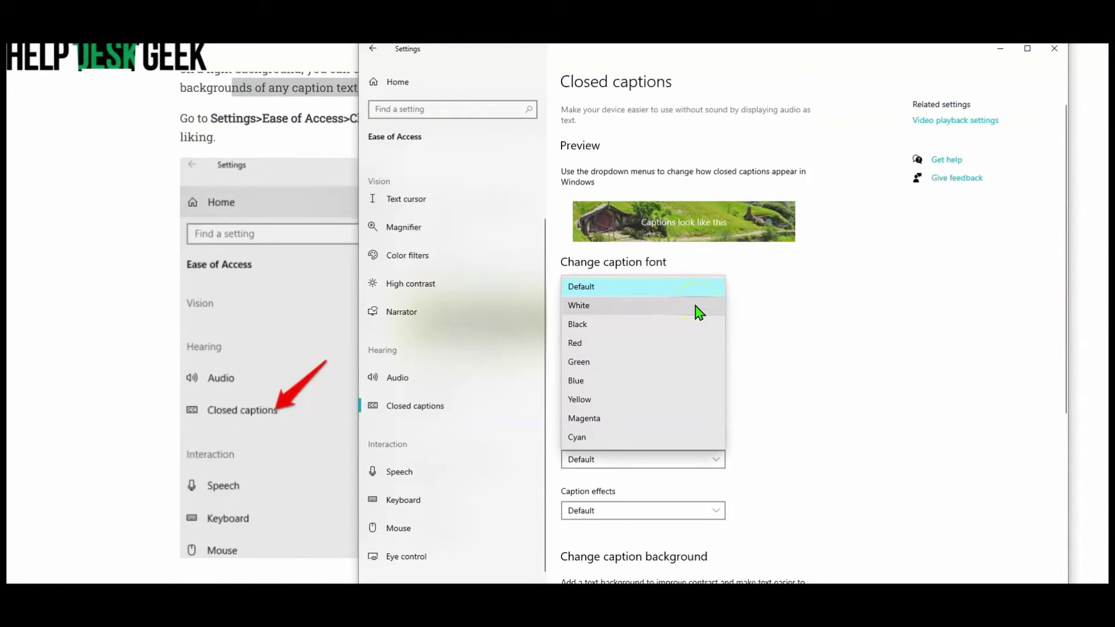
{"action": "left_click", "coordinate": [673, 344]}
{"action": "left_click", "coordinate": [672, 306]}
{"action": "left_click", "coordinate": [652, 287]}
{"action": "left_click", "coordinate": [658, 308]}
{"action": "left_click", "coordinate": [654, 381]}
{"action": "left_click", "coordinate": [702, 305]}
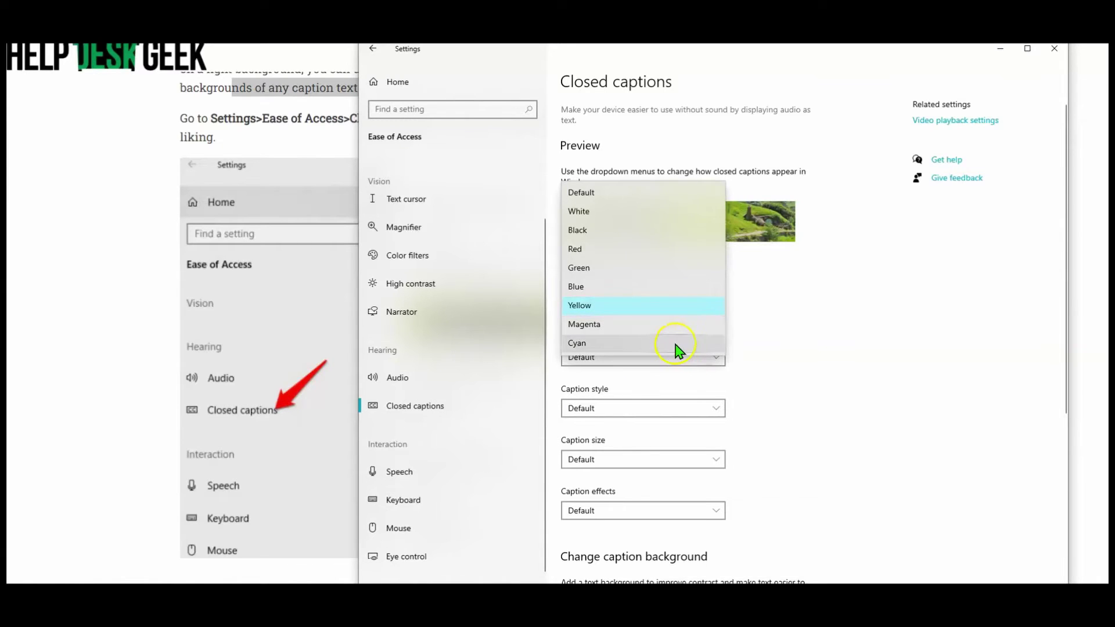
{"action": "left_click", "coordinate": [677, 349]}
{"action": "left_click", "coordinate": [690, 314]}
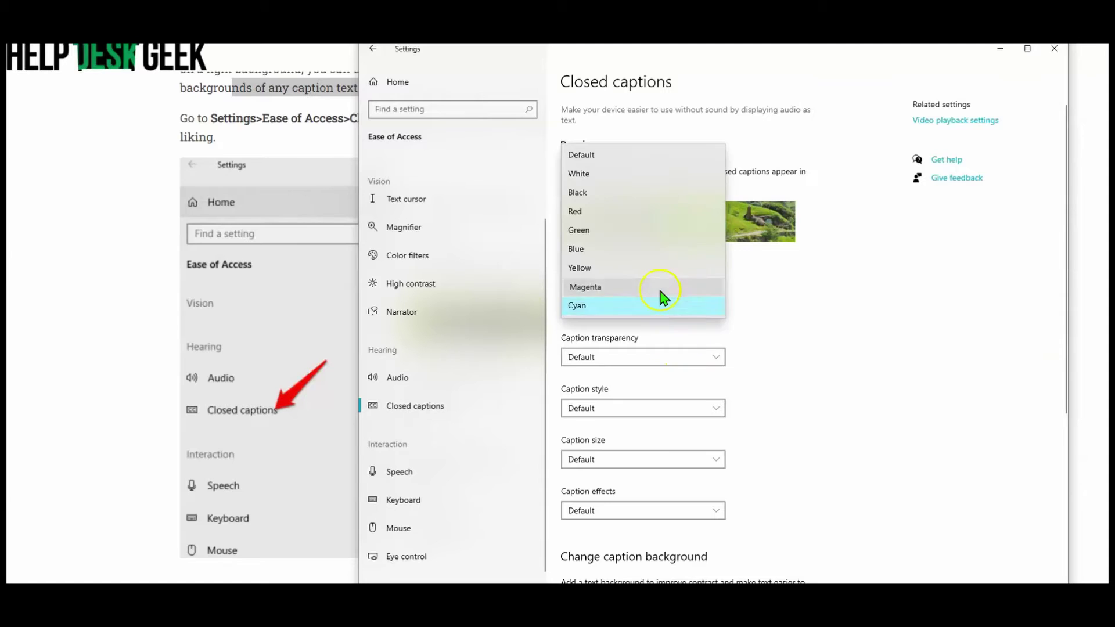
{"action": "left_click", "coordinate": [662, 291]}
Step: Try the Translucent and Semitransparent caption transparency options and return the setting to Default
{"action": "left_click", "coordinate": [695, 363]}
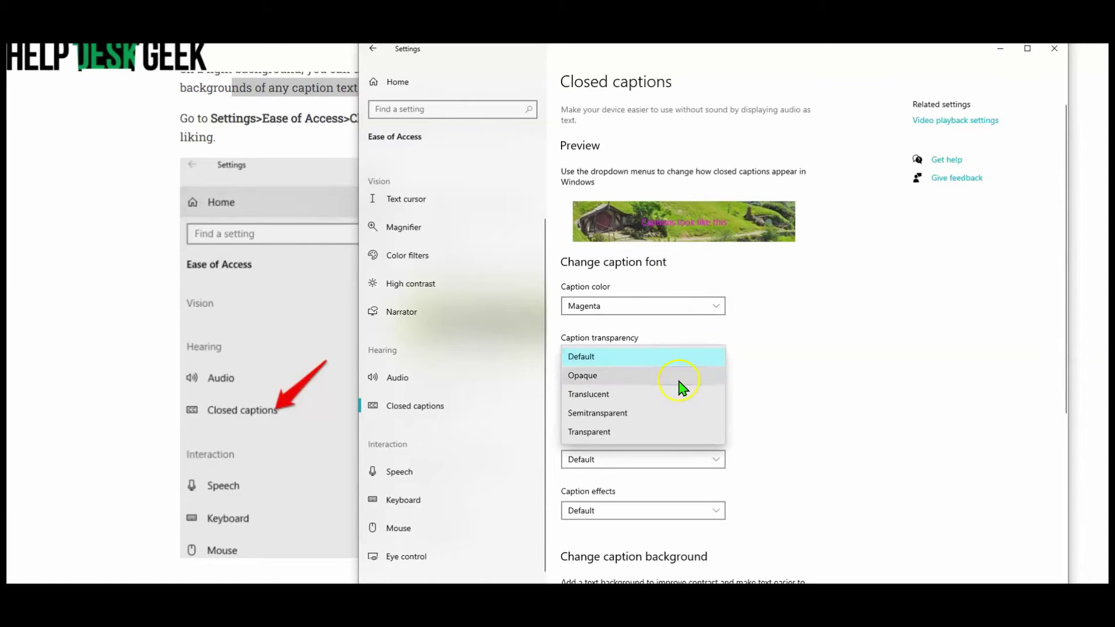
{"action": "left_click", "coordinate": [681, 396]}
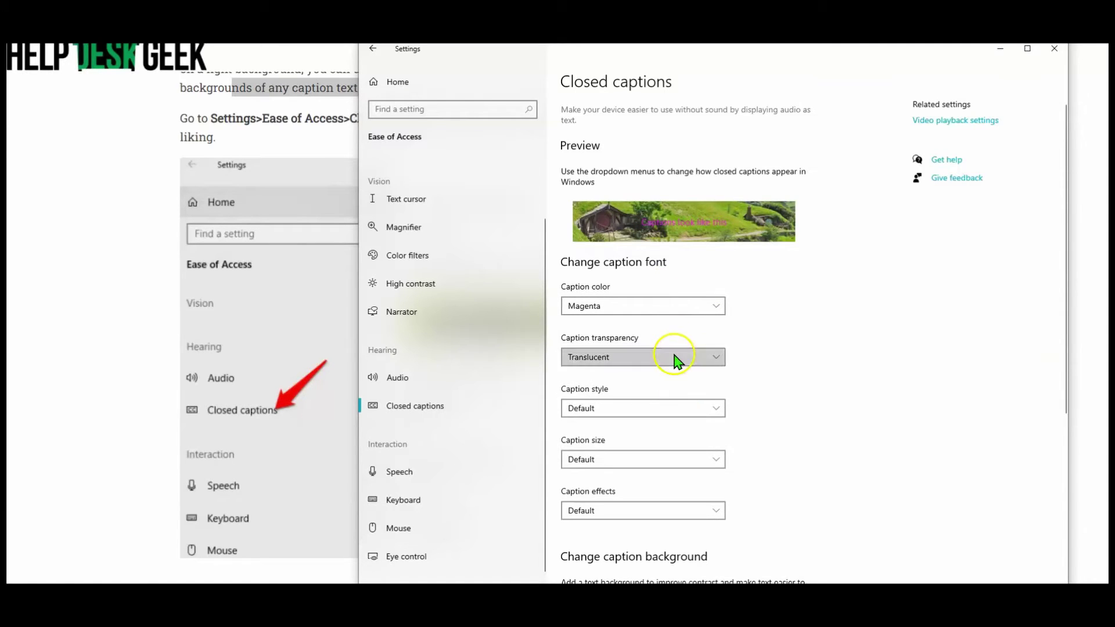
{"action": "left_click", "coordinate": [677, 356]}
{"action": "left_click", "coordinate": [651, 378]}
{"action": "left_click", "coordinate": [661, 356]}
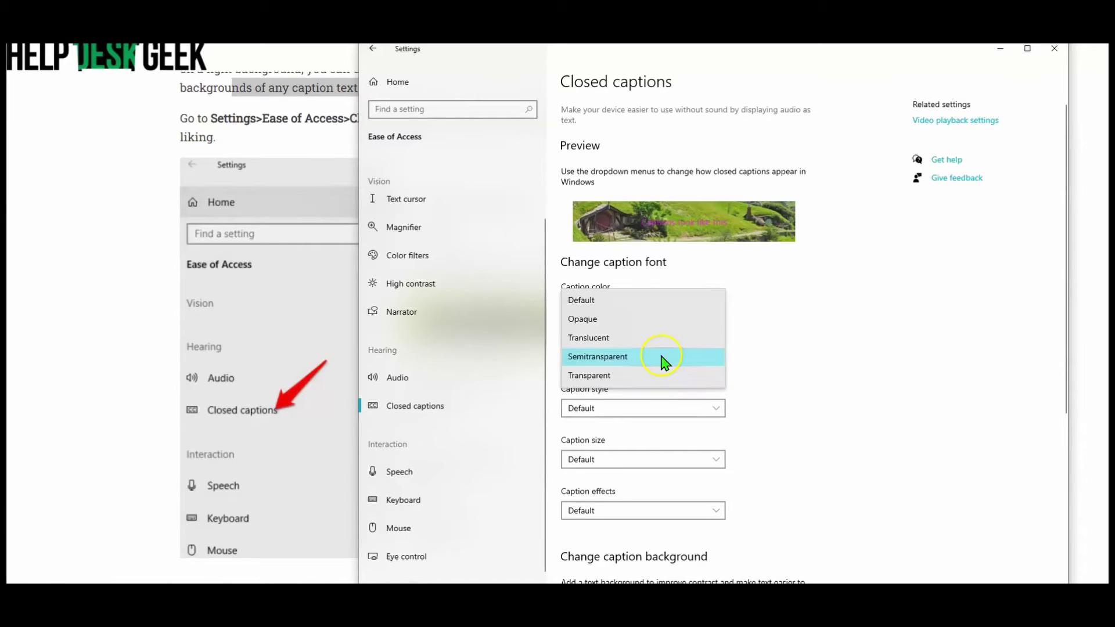
{"action": "left_click", "coordinate": [638, 301]}
Step: Try the Proportional sans serif and Small caps caption styles against the preview, and return the style to Default
{"action": "scroll", "coordinate": [692, 341], "scroll_direction": "down", "scroll_amount": 3}
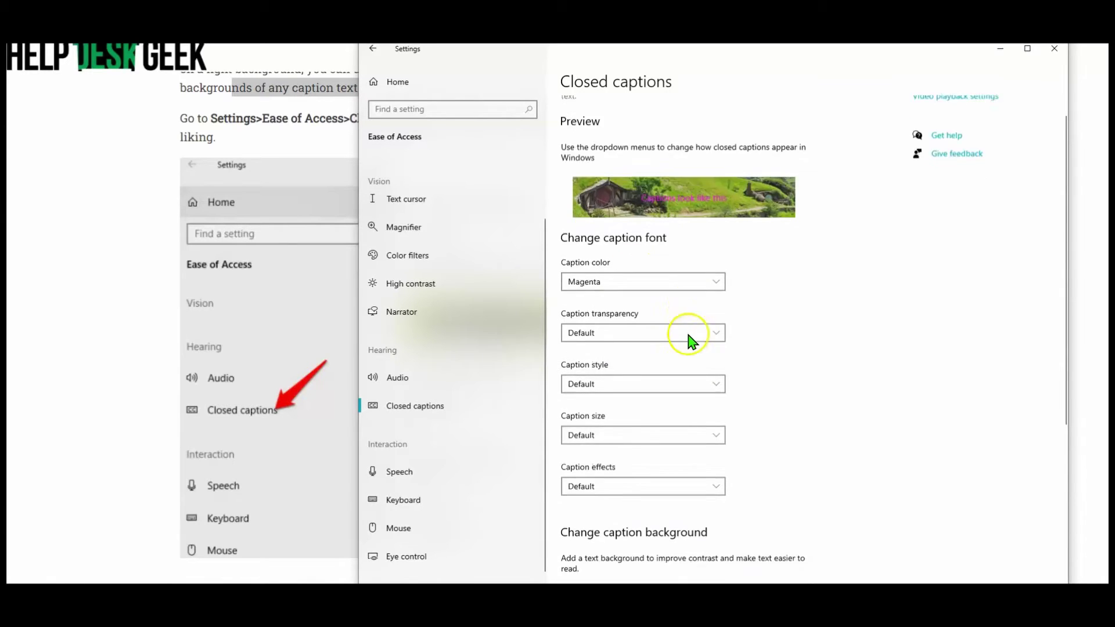
{"action": "left_click", "coordinate": [632, 242]}
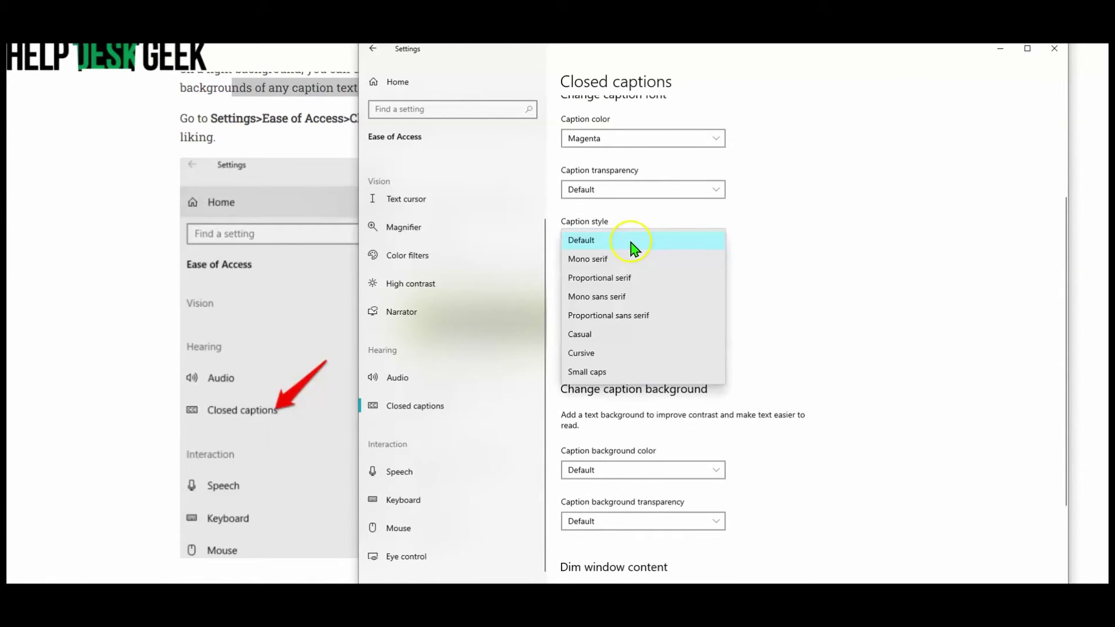
{"action": "left_click", "coordinate": [624, 317]}
{"action": "scroll", "coordinate": [649, 232], "scroll_direction": "up", "scroll_amount": 3}
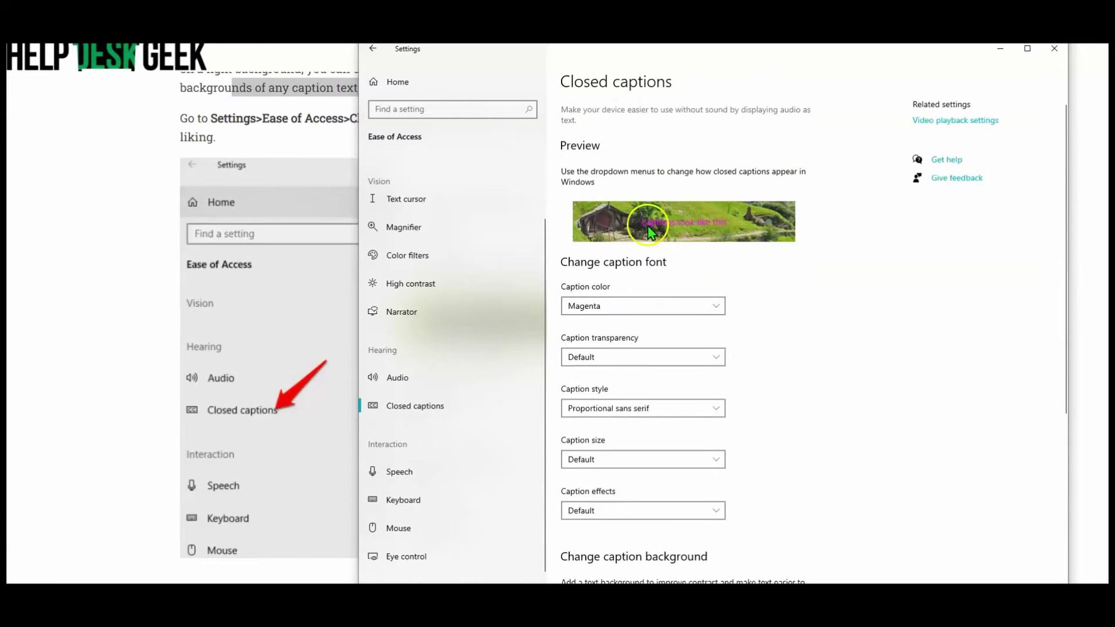
{"action": "left_click", "coordinate": [630, 405]}
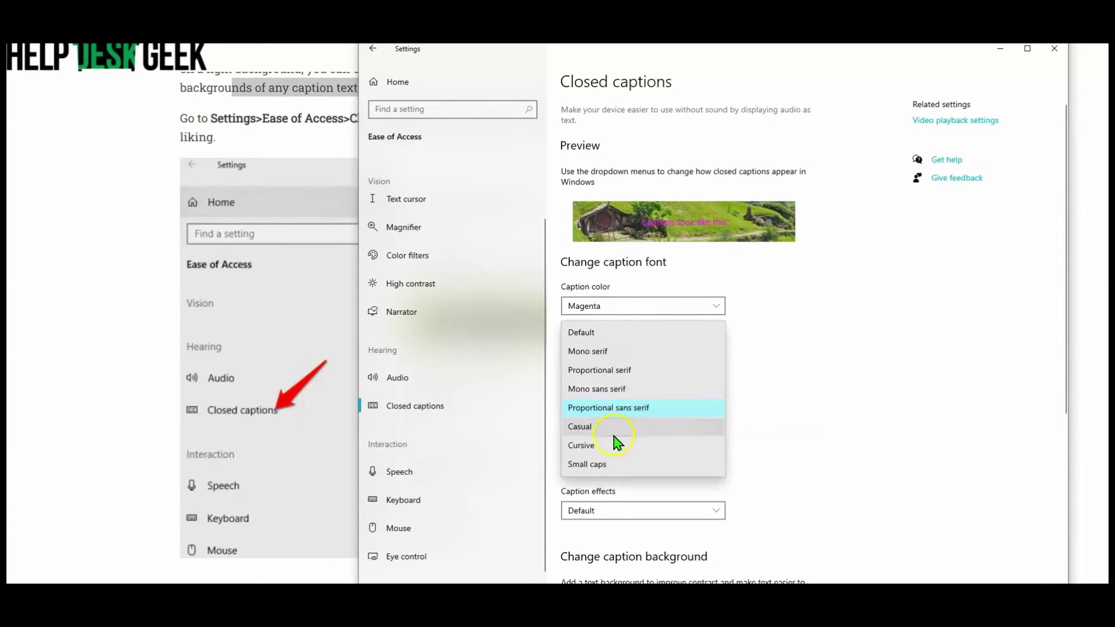
{"action": "left_click", "coordinate": [610, 464]}
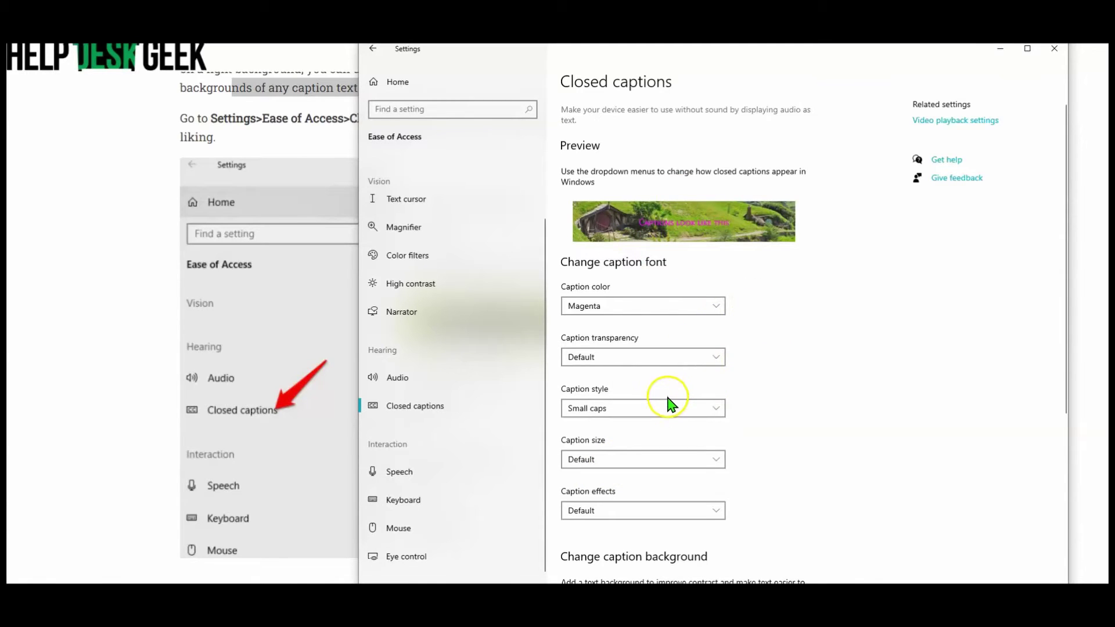
{"action": "left_click", "coordinate": [660, 413]}
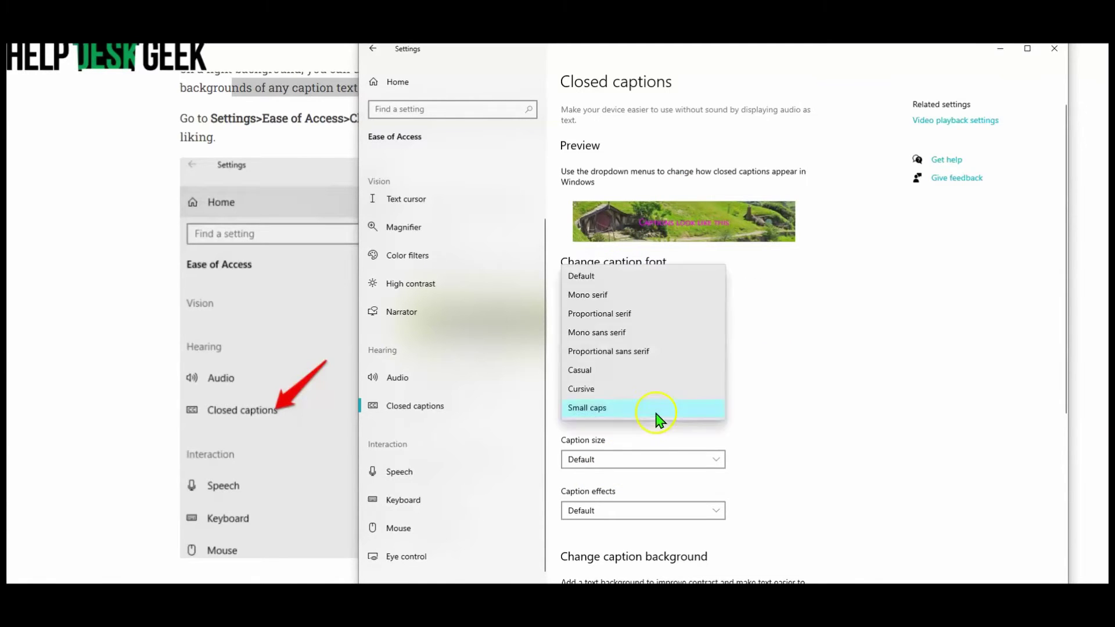
{"action": "left_click", "coordinate": [613, 277]}
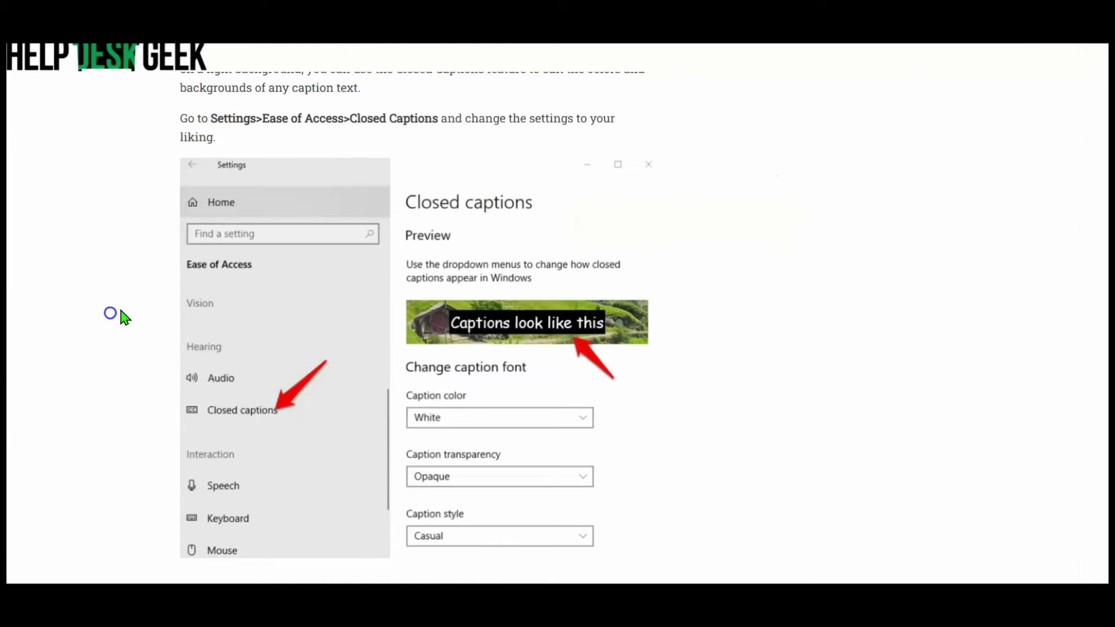
Step: Read the rest of the article's Closed Captions section and how Speech Recognition works and is enabled
{"action": "scroll", "coordinate": [548, 343], "scroll_direction": "down", "scroll_amount": 7}
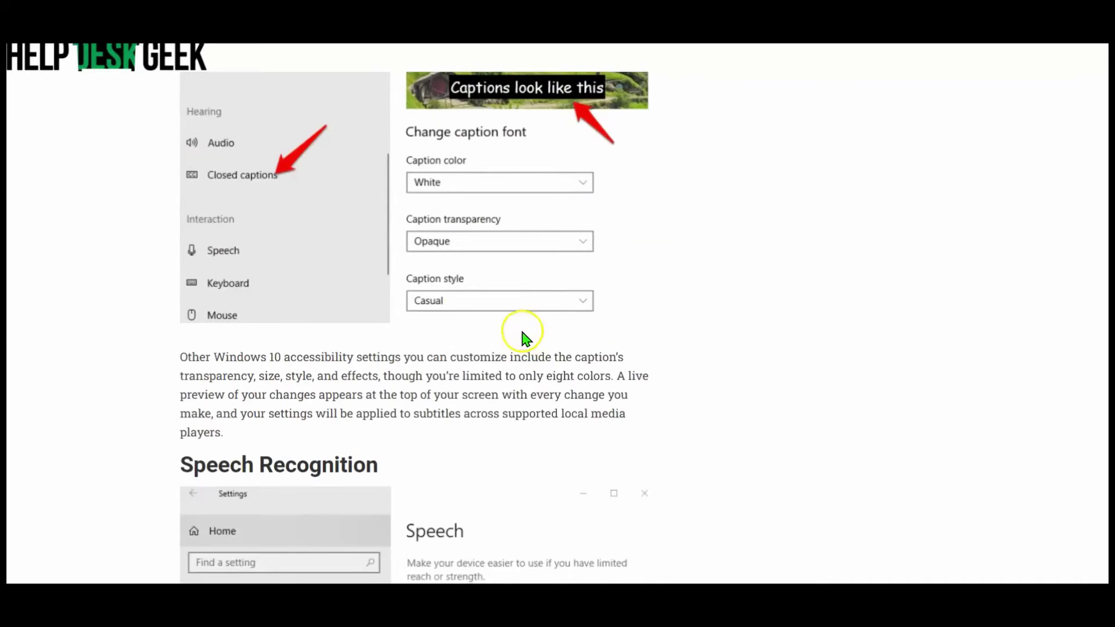
{"action": "scroll", "coordinate": [388, 329], "scroll_direction": "down", "scroll_amount": 2}
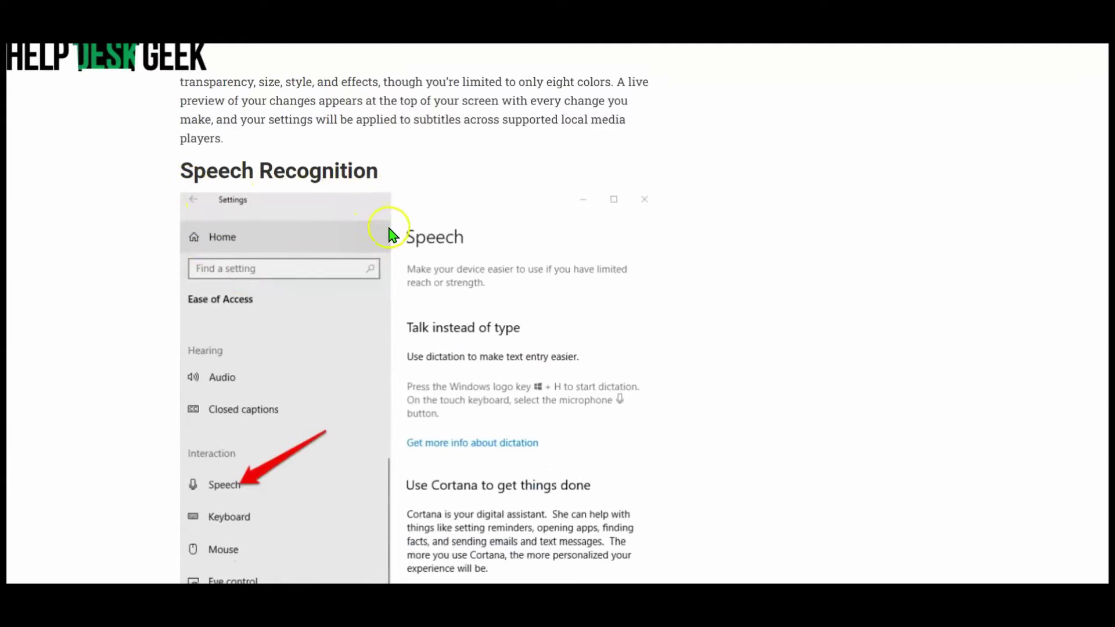
{"action": "scroll", "coordinate": [348, 302], "scroll_direction": "down", "scroll_amount": 4}
{"action": "left_click_drag", "start_coordinate": [227, 388], "coordinate": [677, 398]}
{"action": "left_click", "coordinate": [656, 405]}
{"action": "left_click_drag", "start_coordinate": [193, 409], "coordinate": [297, 415]}
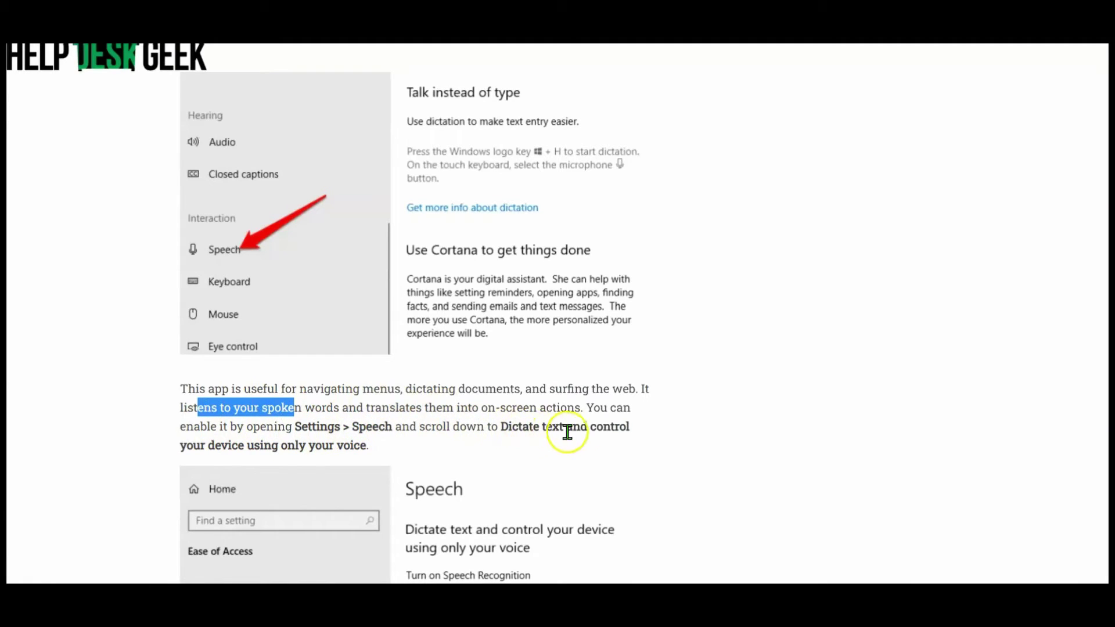
{"action": "scroll", "coordinate": [309, 425], "scroll_direction": "down", "scroll_amount": 4}
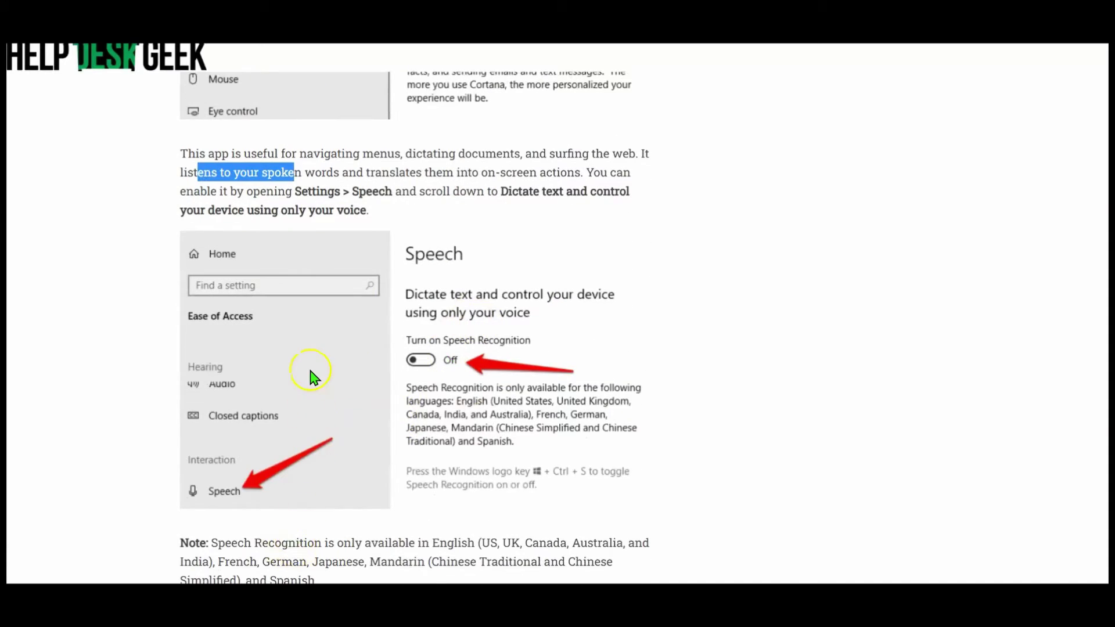
{"action": "scroll", "coordinate": [308, 375], "scroll_direction": "up", "scroll_amount": 1}
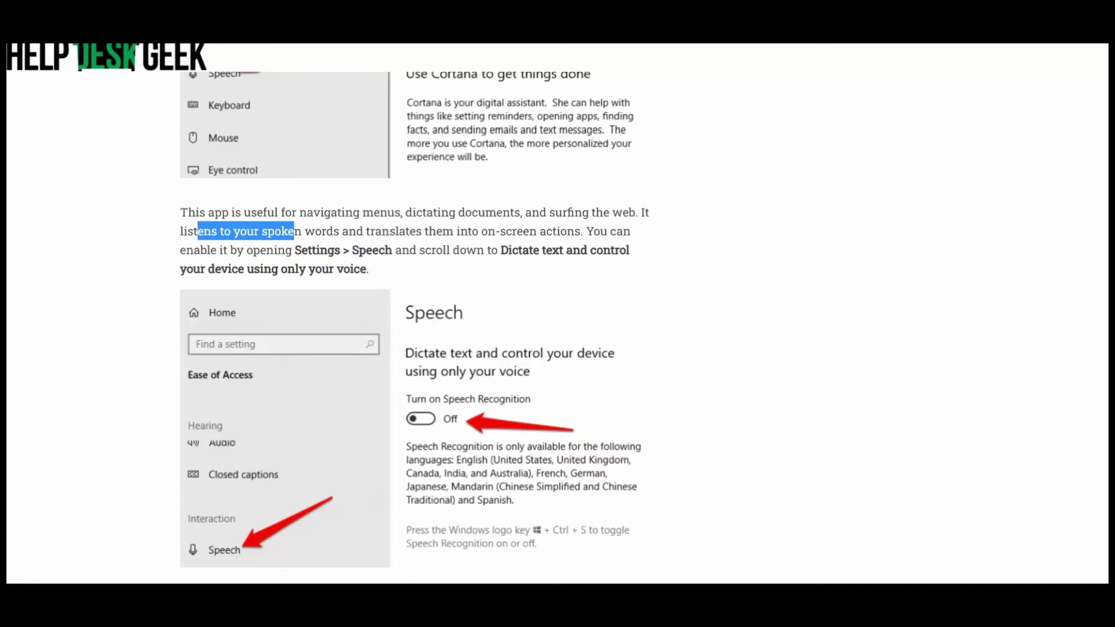
Step: Return to the Settings window, move it aside, open the Speech page, and turn on Speech Recognition
{"action": "key", "text": "super"}
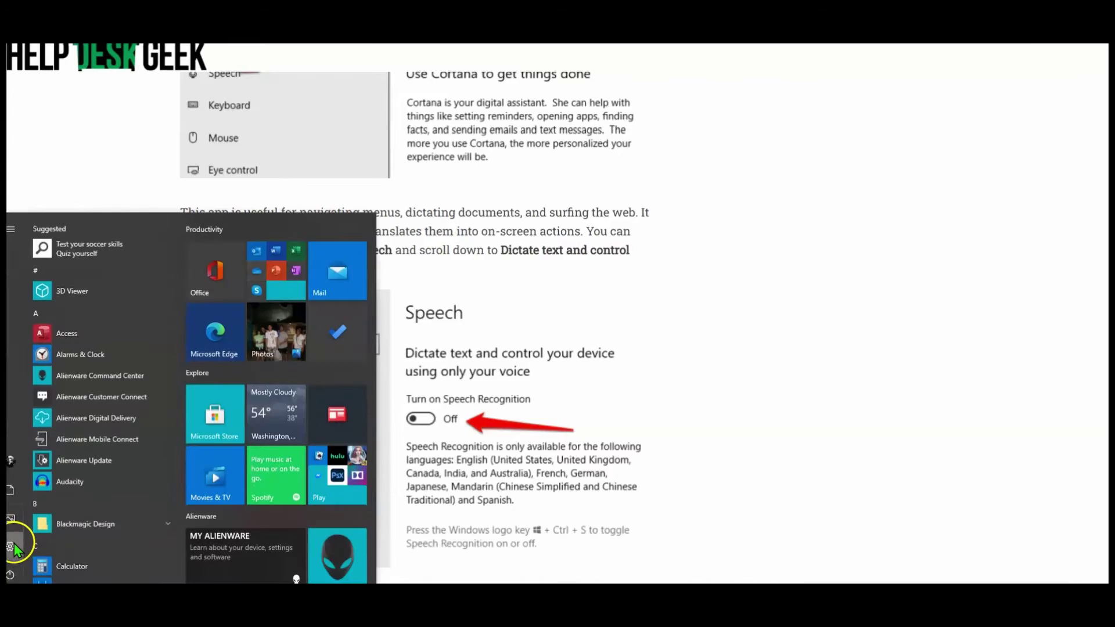
{"action": "left_click", "coordinate": [14, 543]}
{"action": "left_click_drag", "start_coordinate": [552, 50], "coordinate": [720, 52]}
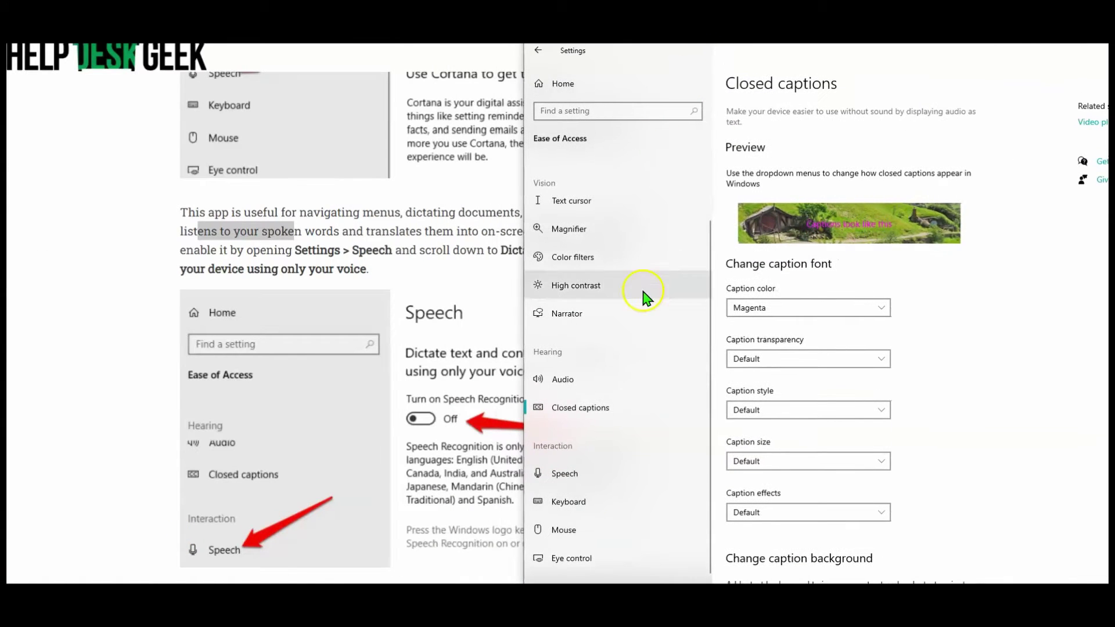
{"action": "scroll", "coordinate": [633, 326], "scroll_direction": "down", "scroll_amount": 1}
{"action": "left_click", "coordinate": [582, 453]}
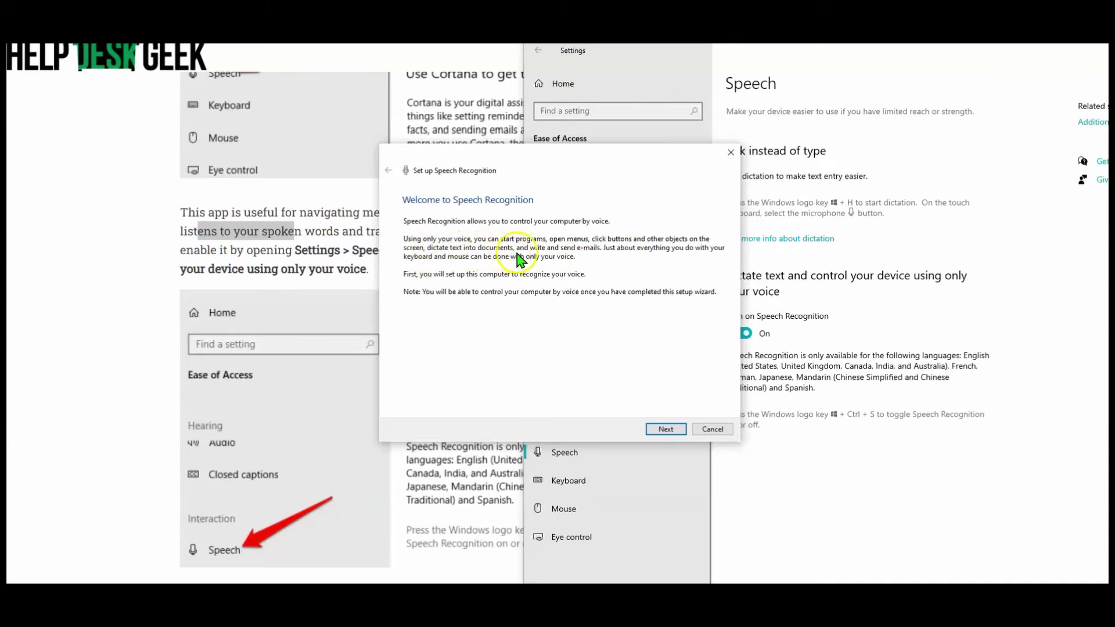
Step: Start the Speech Recognition setup and choose Desktop Microphone as the microphone type
{"action": "left_click", "coordinate": [664, 430]}
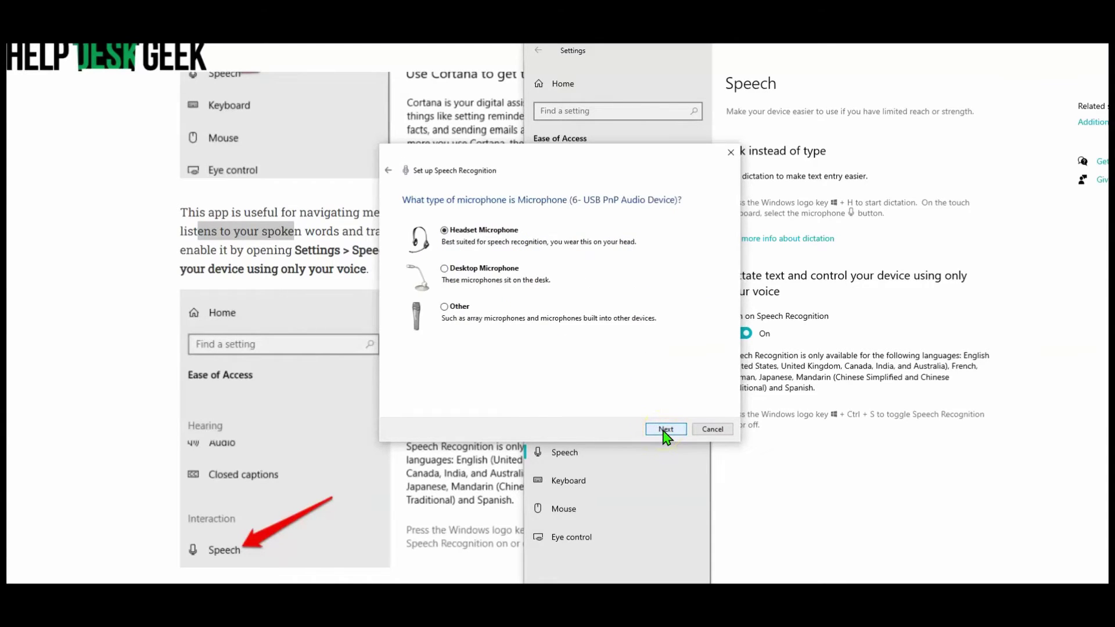
{"action": "left_click", "coordinate": [501, 271]}
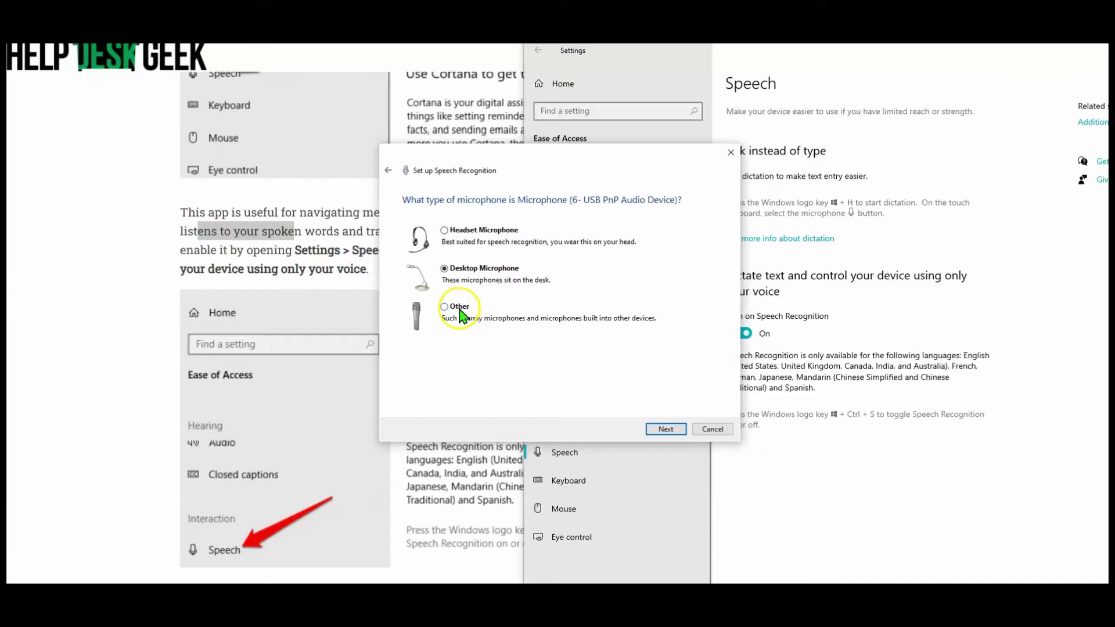
{"action": "left_click", "coordinate": [665, 428]}
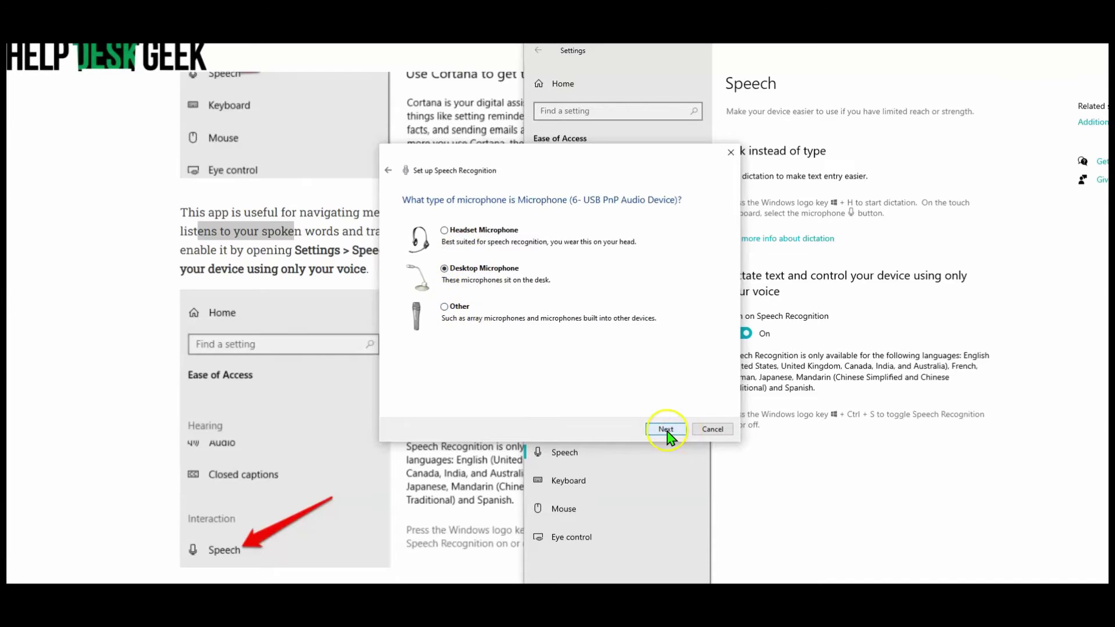
Step: Complete the microphone volume adjustment and continue the setup to the document review choice
{"action": "left_click", "coordinate": [664, 431]}
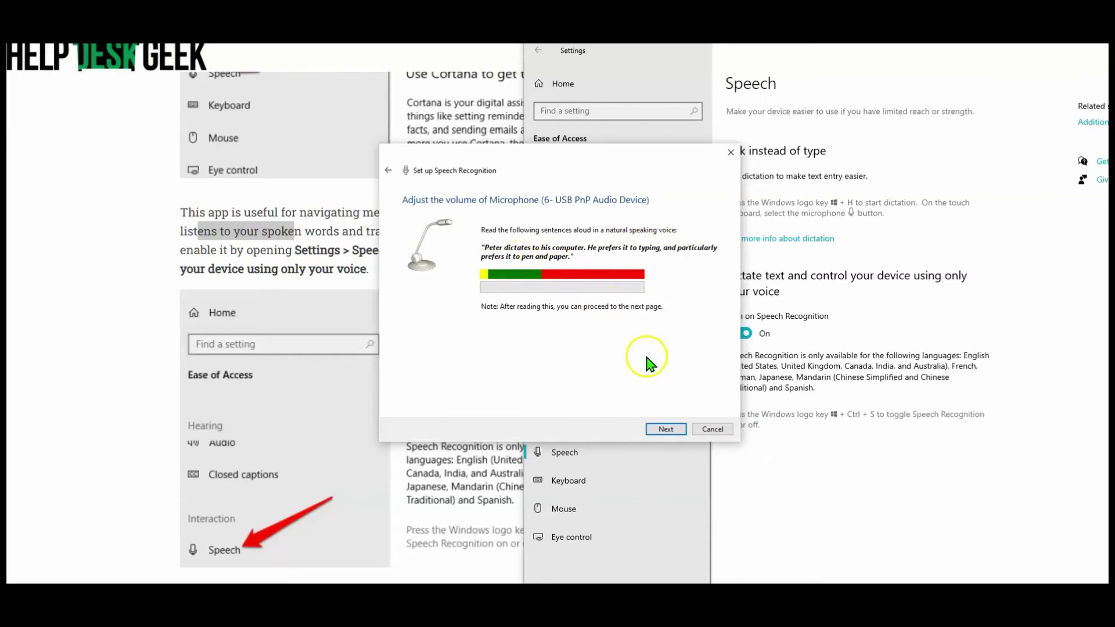
{"action": "left_click", "coordinate": [665, 429]}
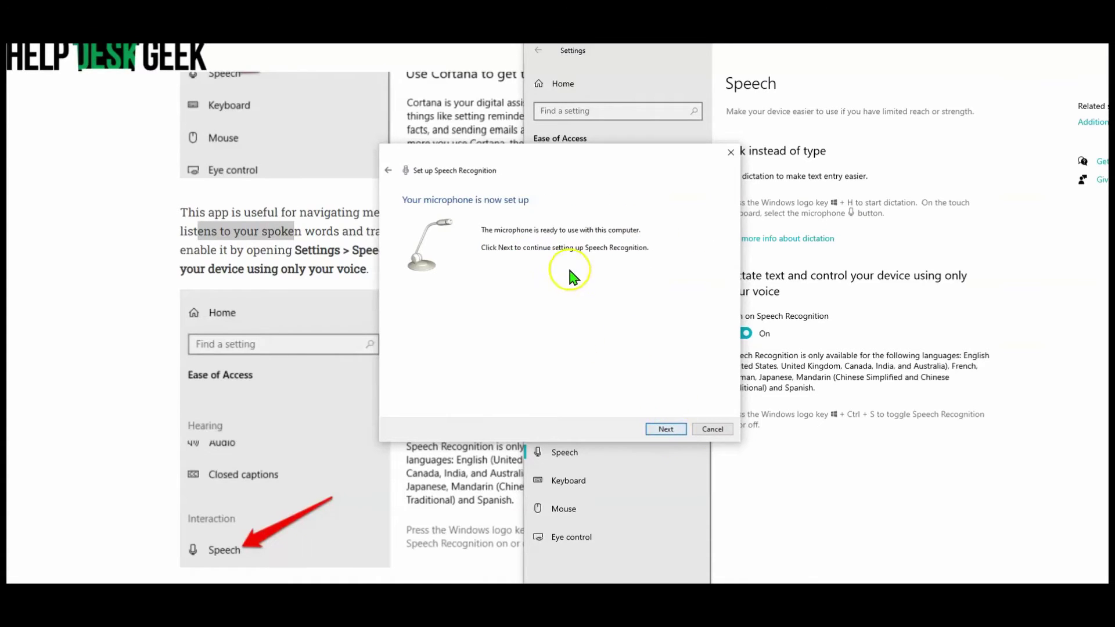
{"action": "left_click", "coordinate": [661, 428]}
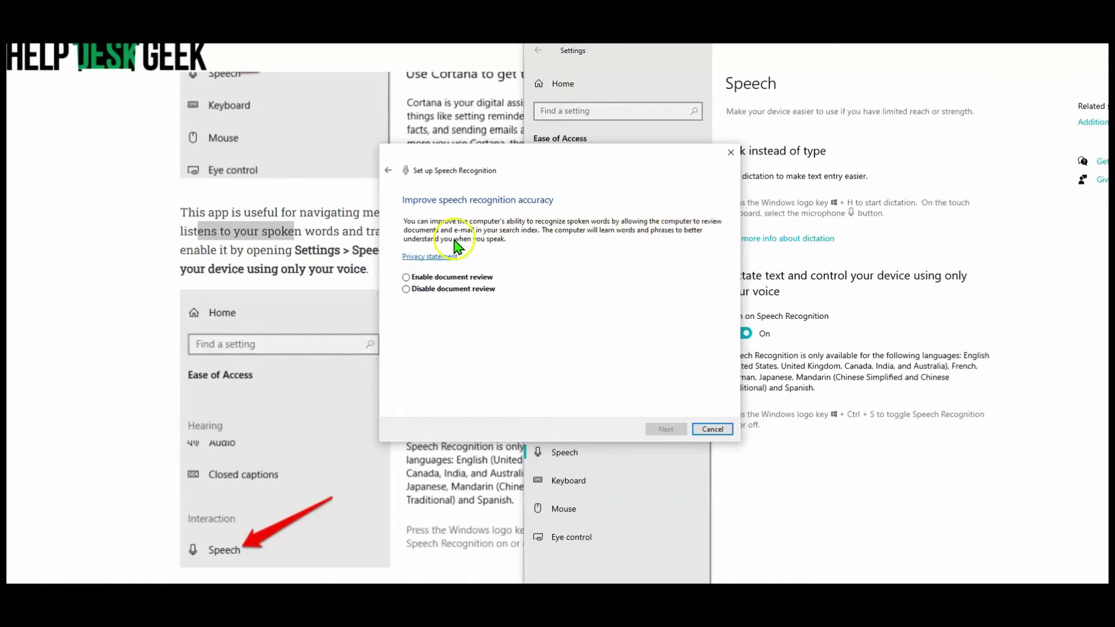
Step: Enable document review and keep manual activation mode in the Speech Recognition setup
{"action": "left_click", "coordinate": [406, 277]}
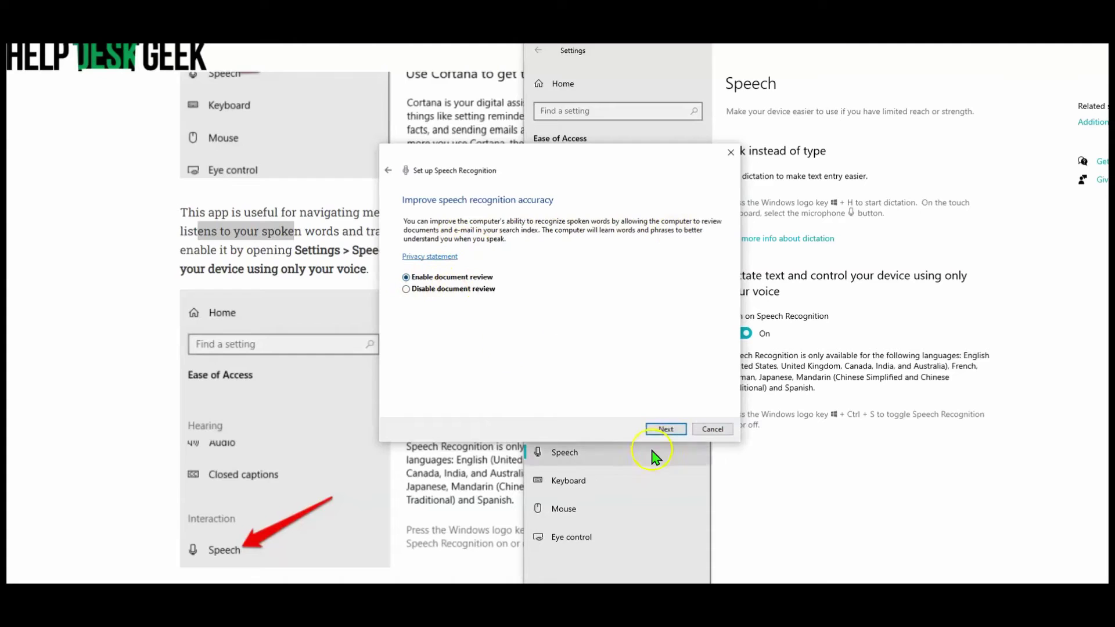
{"action": "left_click", "coordinate": [660, 429]}
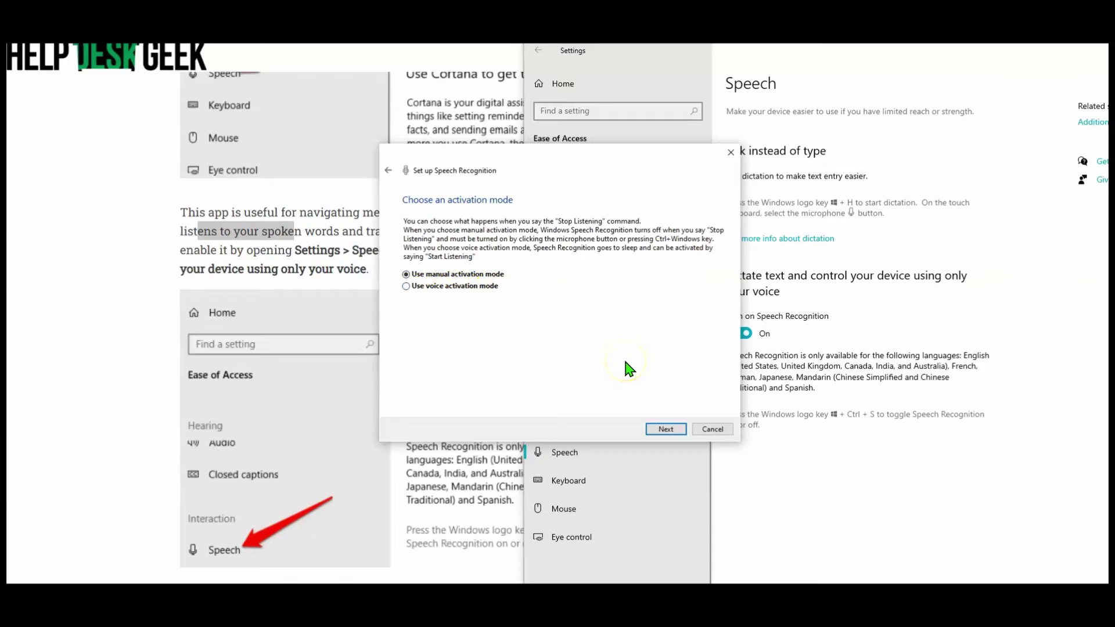
{"action": "left_click", "coordinate": [665, 428]}
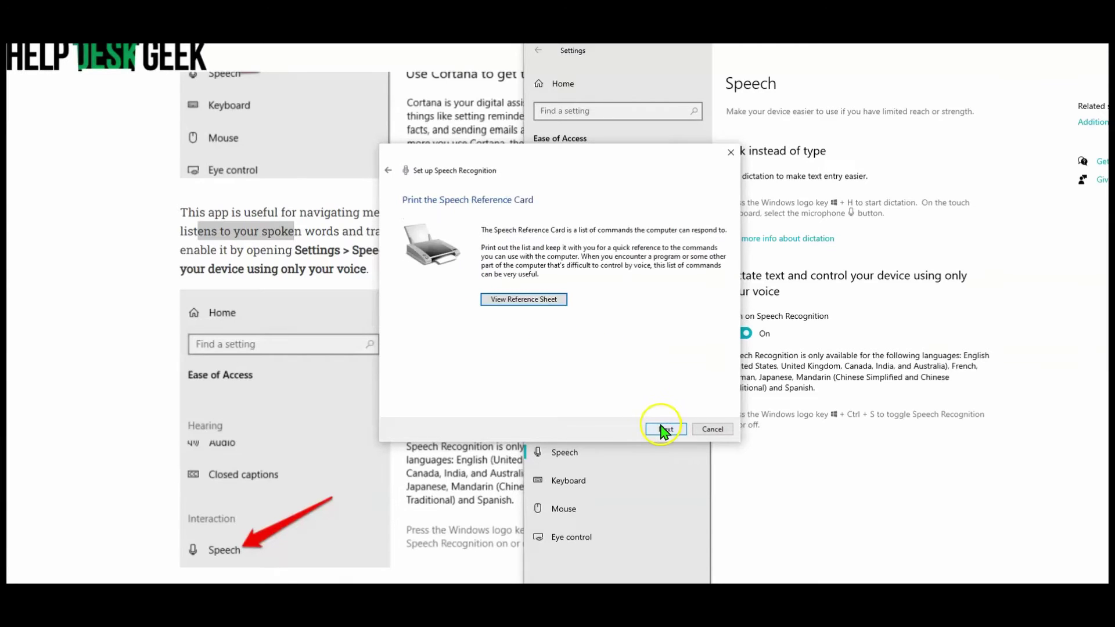
Step: View the Speech Reference Card's list of common commands and return to the Speech Recognition setup
{"action": "left_click", "coordinate": [550, 303]}
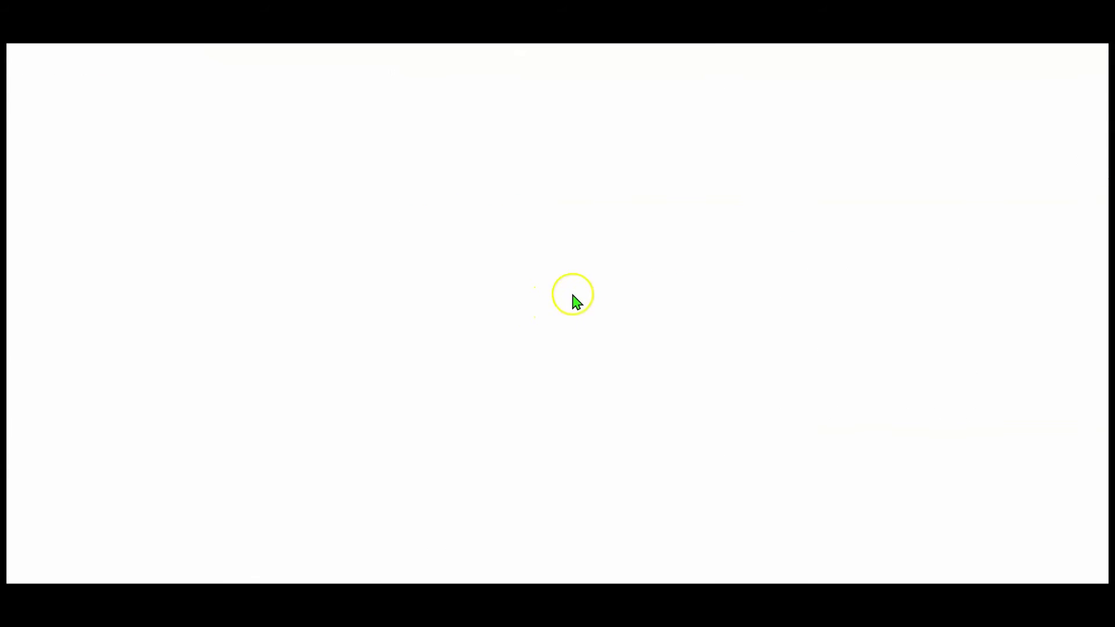
{"action": "scroll", "coordinate": [494, 398], "scroll_direction": "down", "scroll_amount": 8}
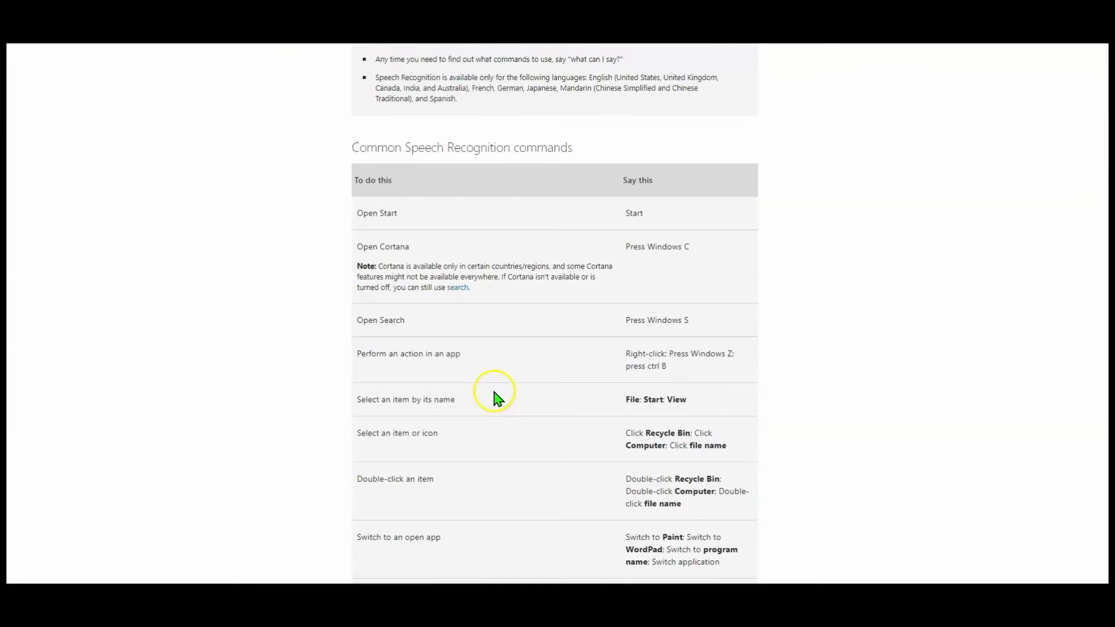
{"action": "key", "text": "alt+Tab"}
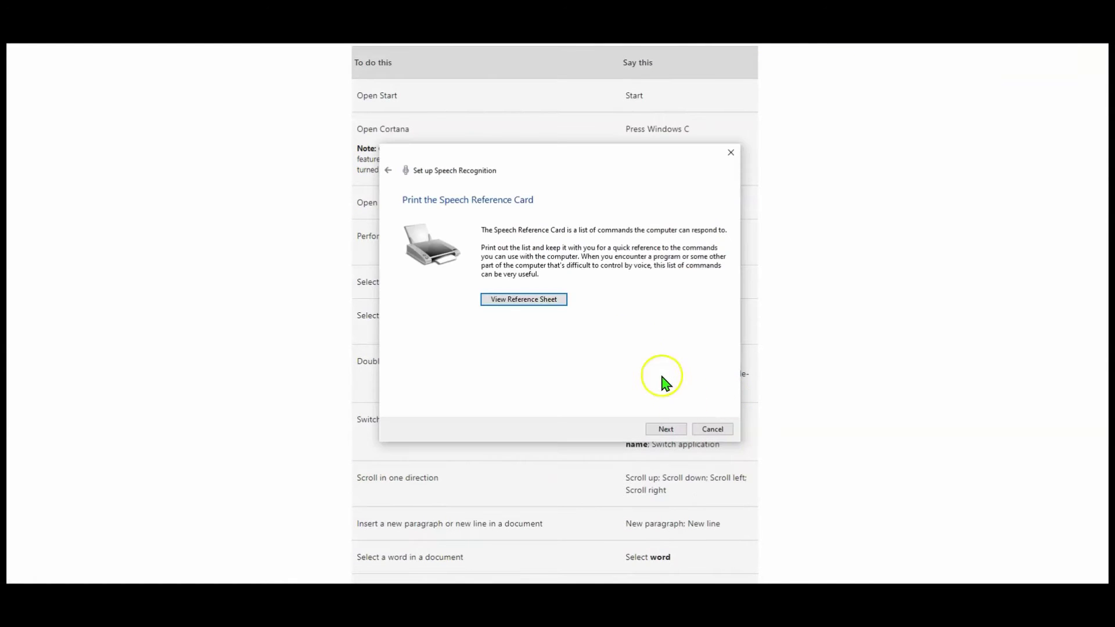
Step: Turn off running Speech Recognition at startup and finish the setup, skipping the tutorial
{"action": "left_click", "coordinate": [666, 429]}
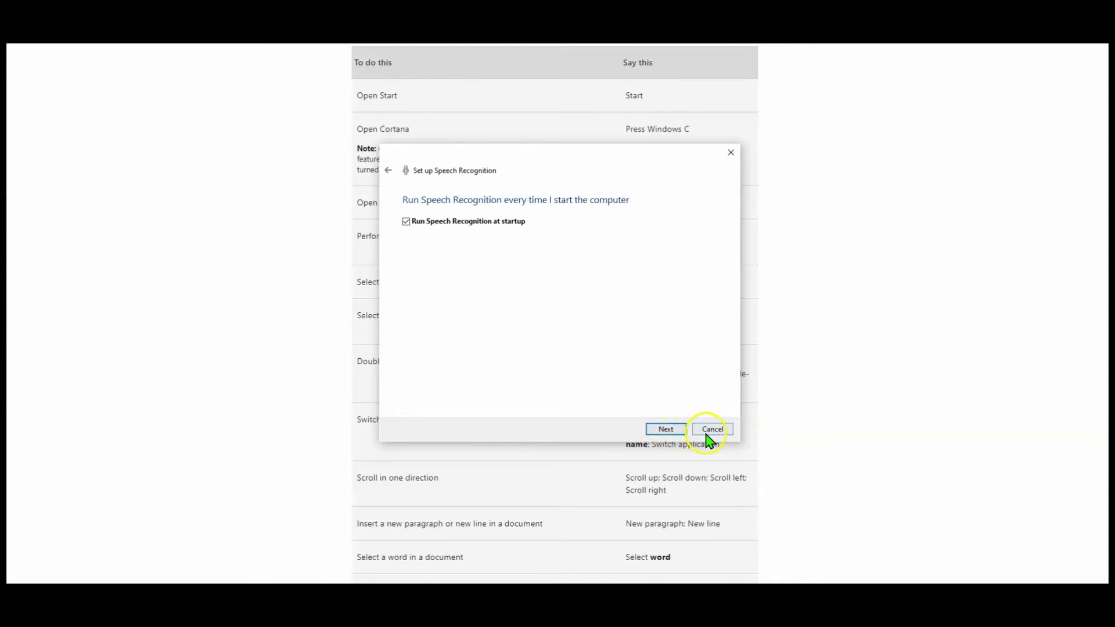
{"action": "left_click", "coordinate": [405, 221]}
{"action": "left_click", "coordinate": [659, 429]}
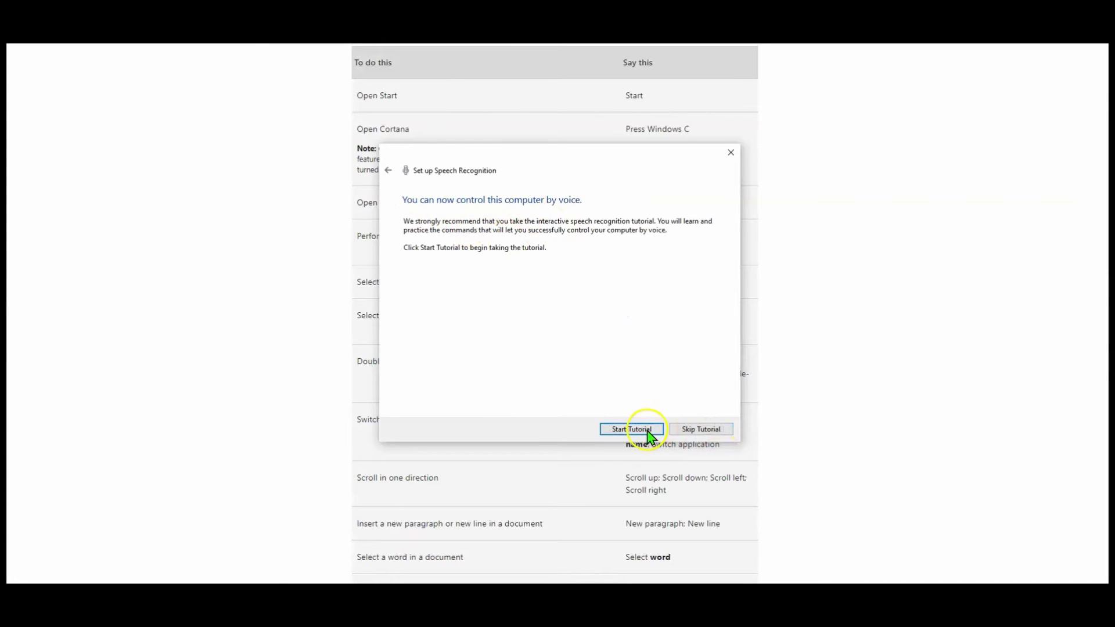
{"action": "left_click", "coordinate": [693, 430]}
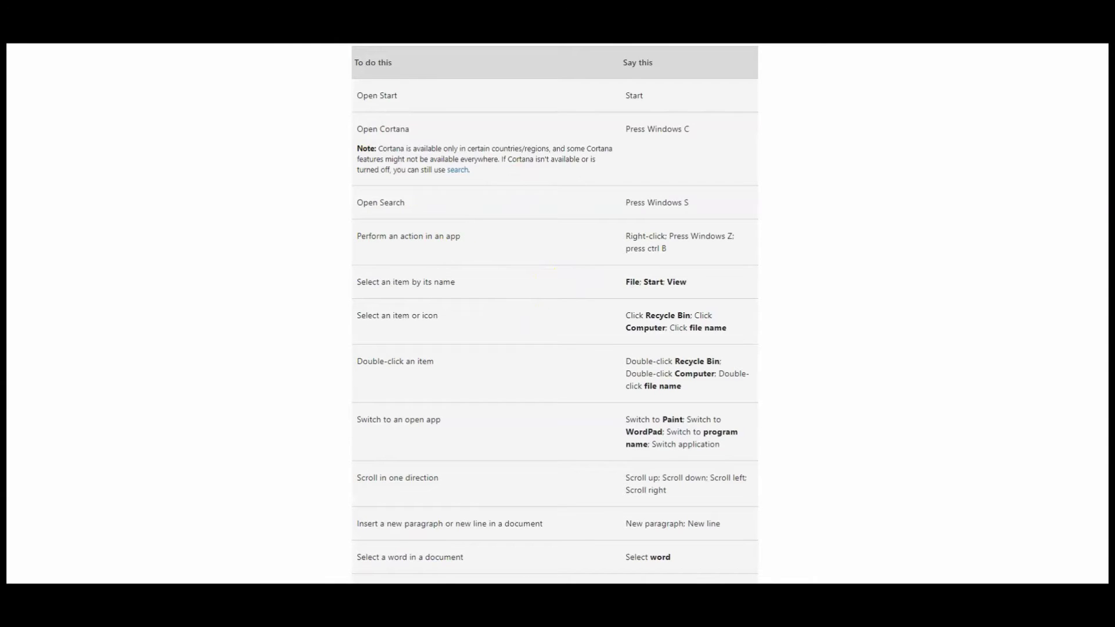
Step: Cancel the dictation text box over the new Google page and return to the speech commands reference page
{"action": "scroll", "coordinate": [432, 249], "scroll_direction": "down", "scroll_amount": 2}
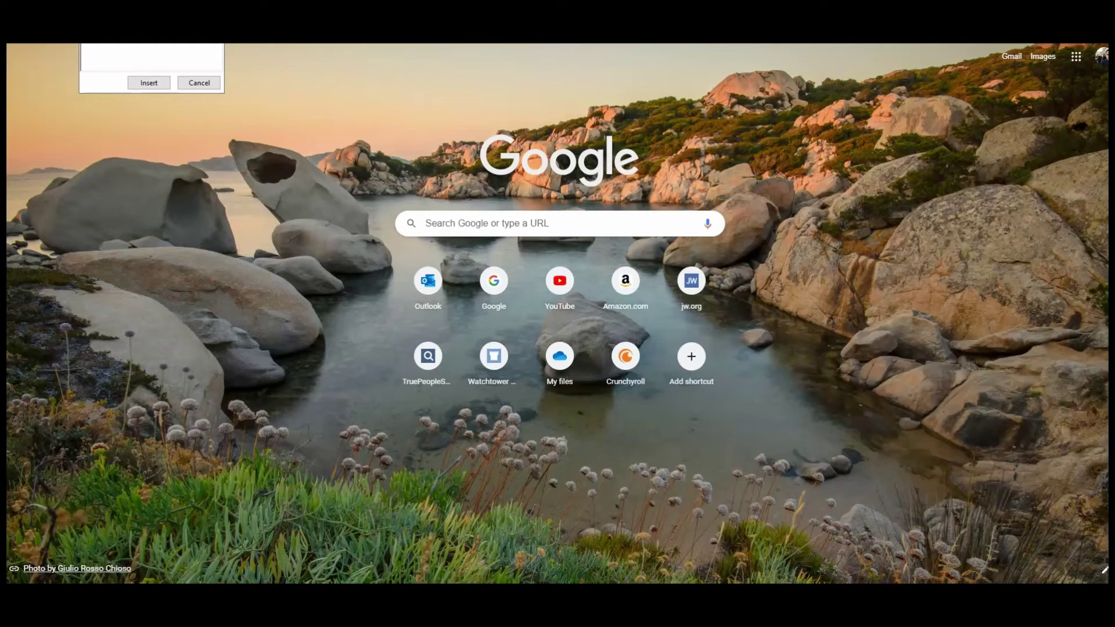
{"action": "left_click", "coordinate": [207, 83]}
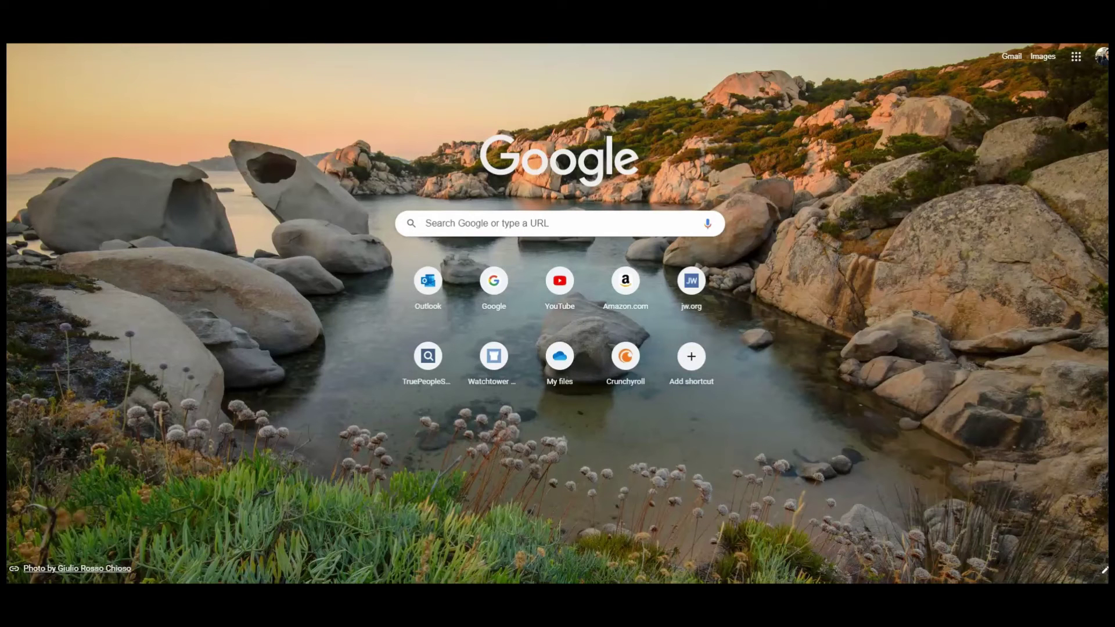
{"action": "mouse_move", "coordinate": [643, 54]}
{"action": "left_click", "coordinate": [693, 582]}
{"action": "left_click_drag", "start_coordinate": [789, 53], "coordinate": [521, 27]}
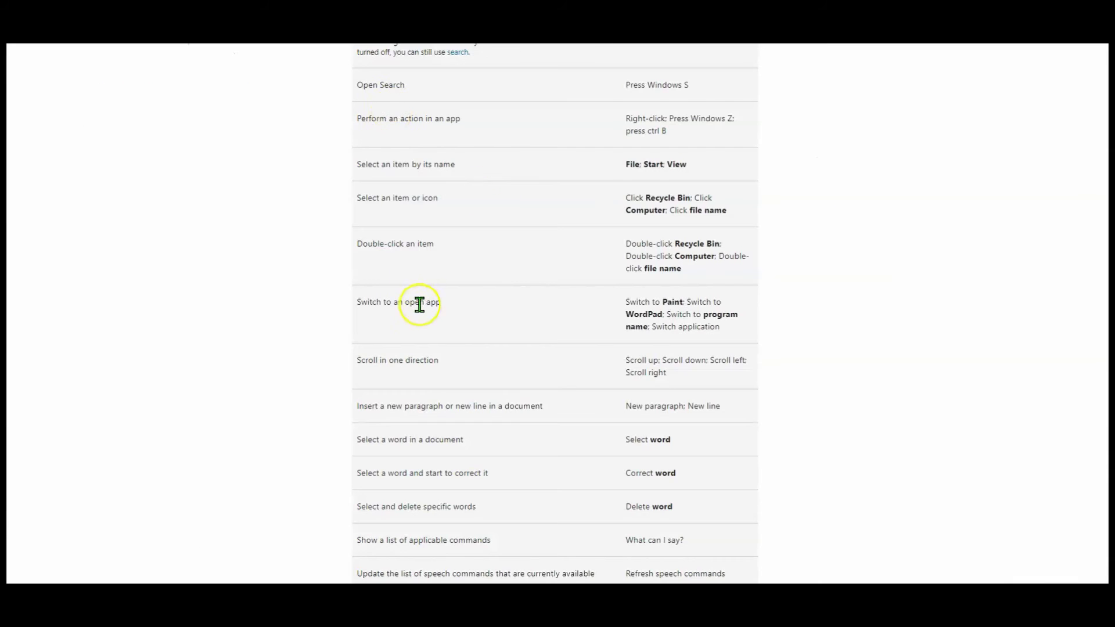
Step: Look through the speech command tables on the reference page, including those for working with text
{"action": "scroll", "coordinate": [418, 303], "scroll_direction": "down", "scroll_amount": 10}
{"action": "scroll", "coordinate": [428, 316], "scroll_direction": "down", "scroll_amount": 20}
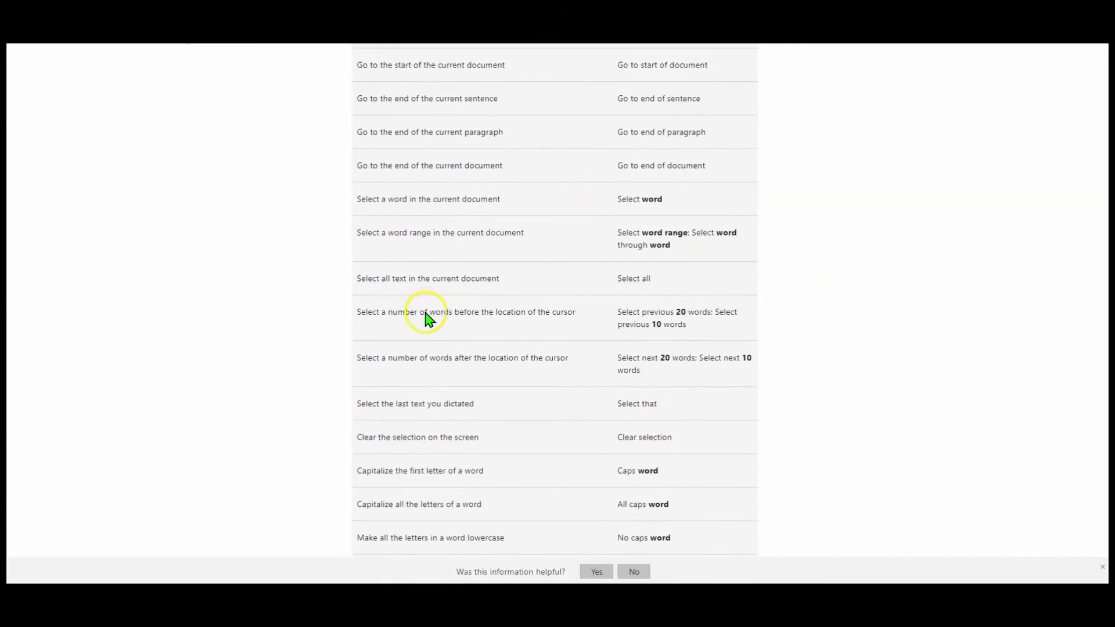
{"action": "scroll", "coordinate": [428, 316], "scroll_direction": "up", "scroll_amount": 20}
{"action": "scroll", "coordinate": [419, 340], "scroll_direction": "up", "scroll_amount": 15}
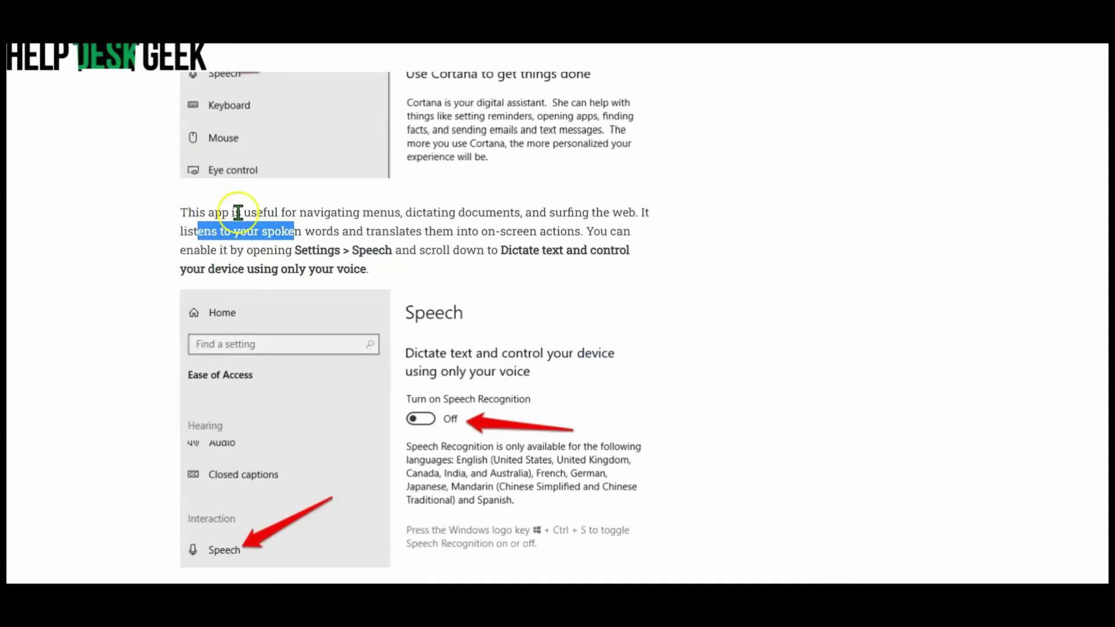
Step: Return to the article and read its Keyboard section, including the sticky, filter, on-screen and toggle keys descriptions
{"action": "scroll", "coordinate": [324, 276], "scroll_direction": "down", "scroll_amount": 10}
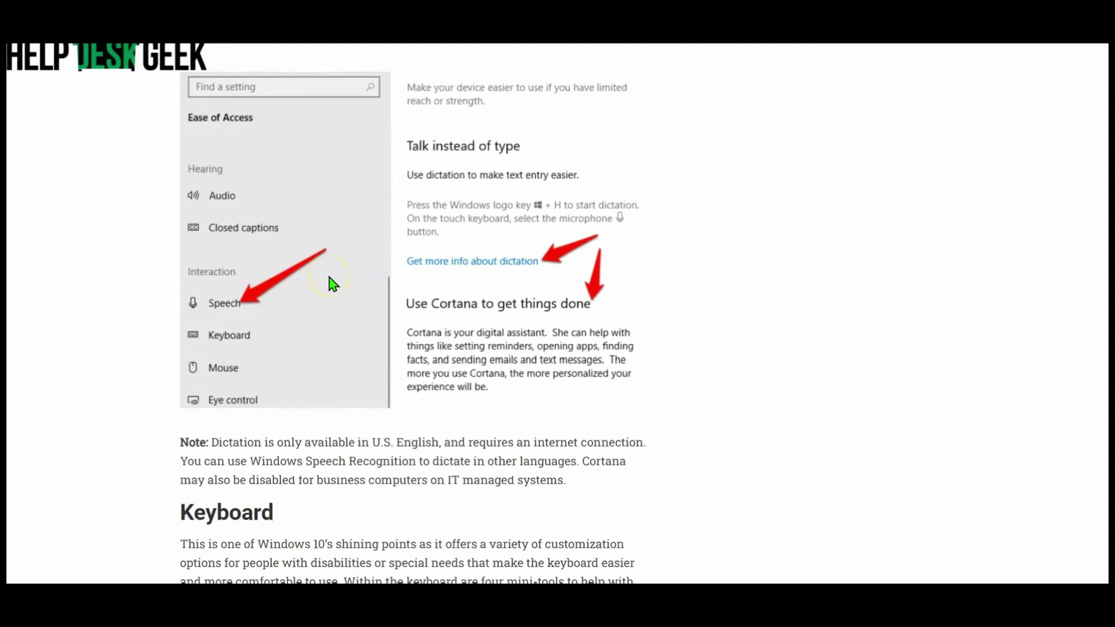
{"action": "scroll", "coordinate": [329, 284], "scroll_direction": "down", "scroll_amount": 5}
{"action": "left_click_drag", "start_coordinate": [205, 219], "coordinate": [274, 221]}
{"action": "left_click_drag", "start_coordinate": [200, 250], "coordinate": [449, 255]}
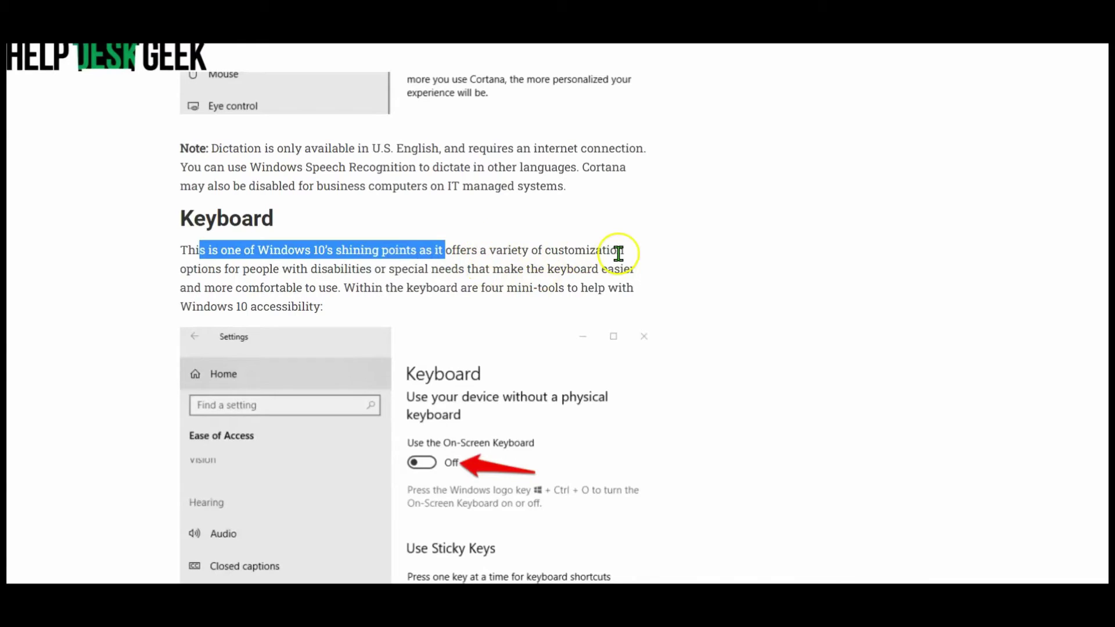
{"action": "left_click_drag", "start_coordinate": [243, 269], "coordinate": [464, 270]}
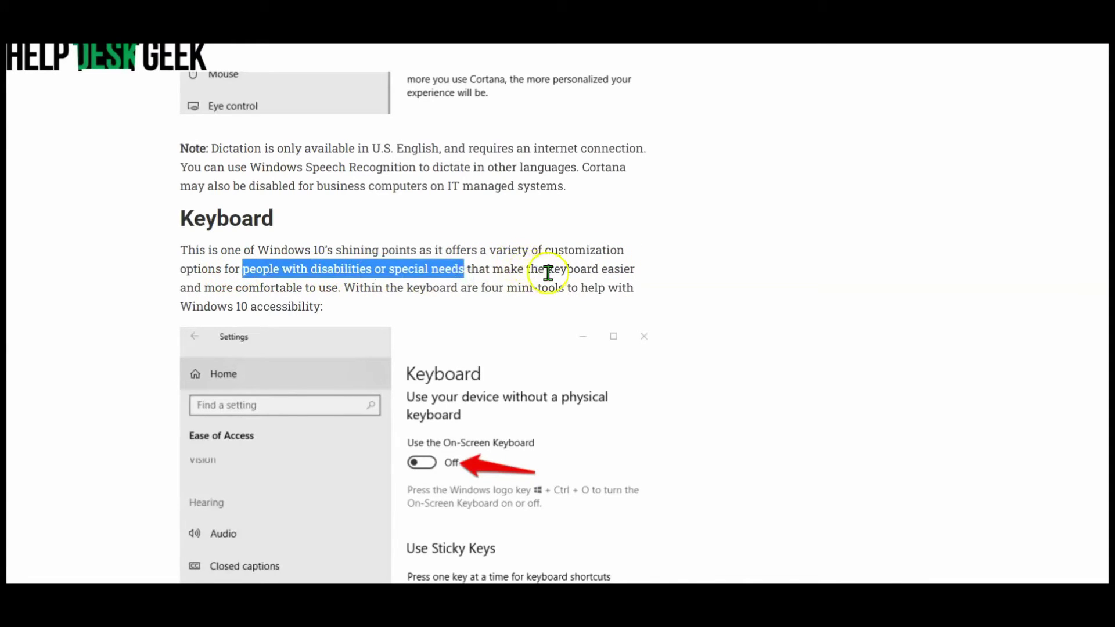
{"action": "left_click_drag", "start_coordinate": [221, 289], "coordinate": [592, 289]}
{"action": "left_click_drag", "start_coordinate": [217, 306], "coordinate": [312, 306]}
{"action": "left_click_drag", "start_coordinate": [409, 288], "coordinate": [409, 289]}
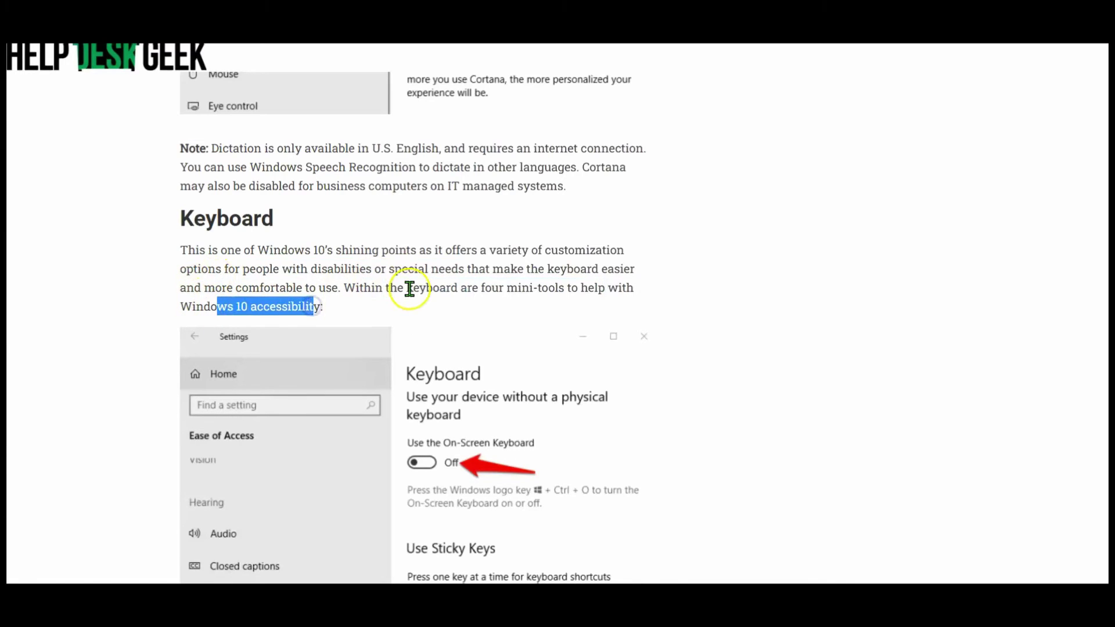
{"action": "scroll", "coordinate": [409, 288], "scroll_direction": "down", "scroll_amount": 6}
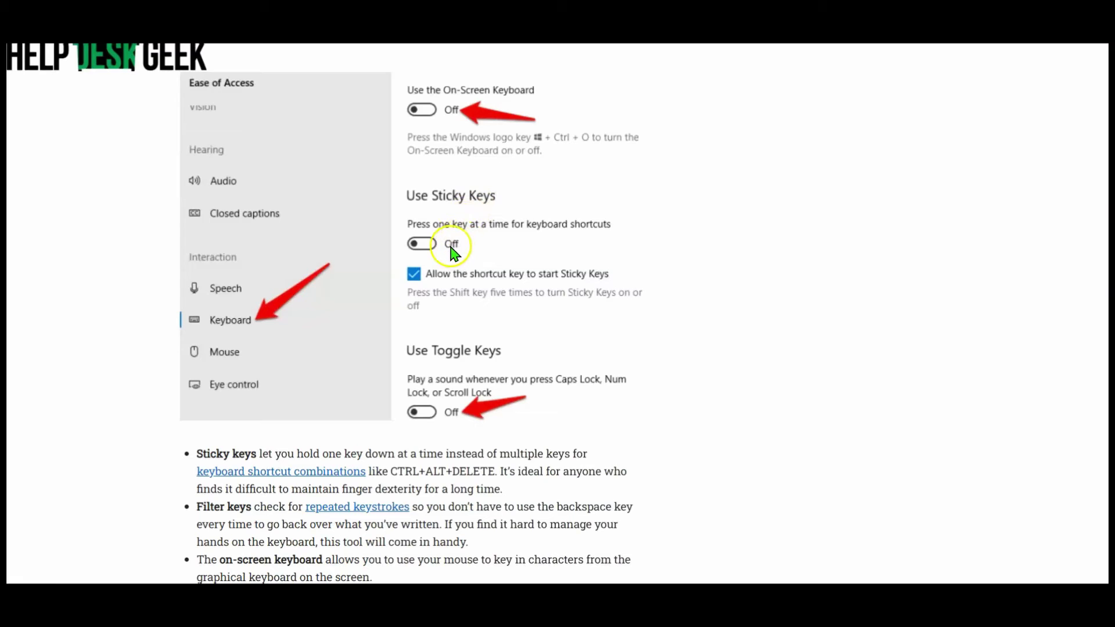
{"action": "scroll", "coordinate": [447, 261], "scroll_direction": "down", "scroll_amount": 2}
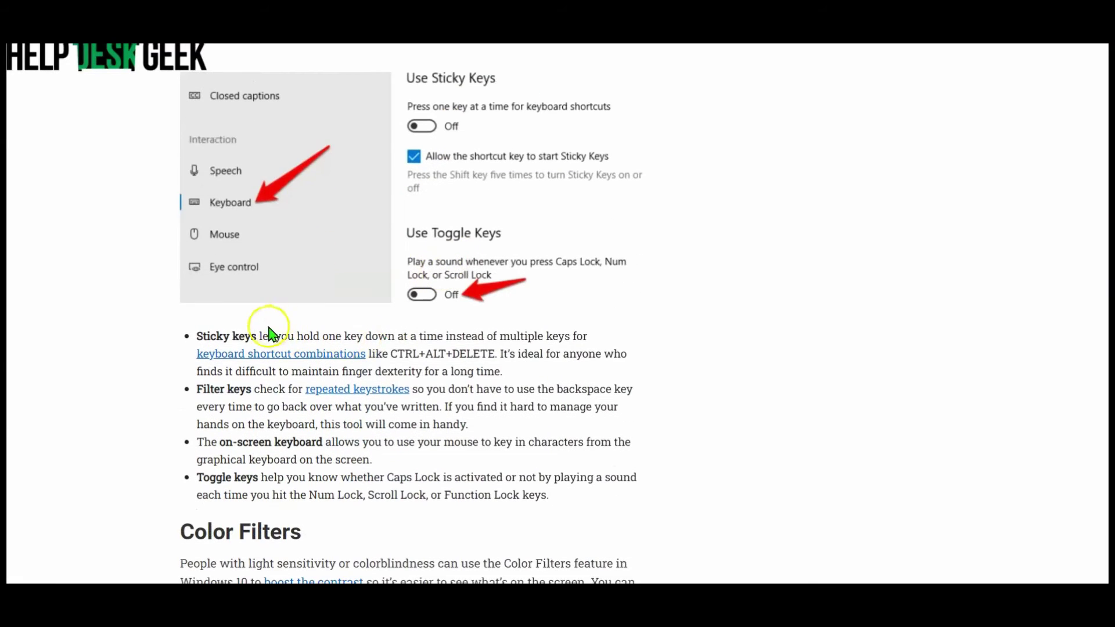
{"action": "scroll", "coordinate": [348, 291], "scroll_direction": "up", "scroll_amount": 4}
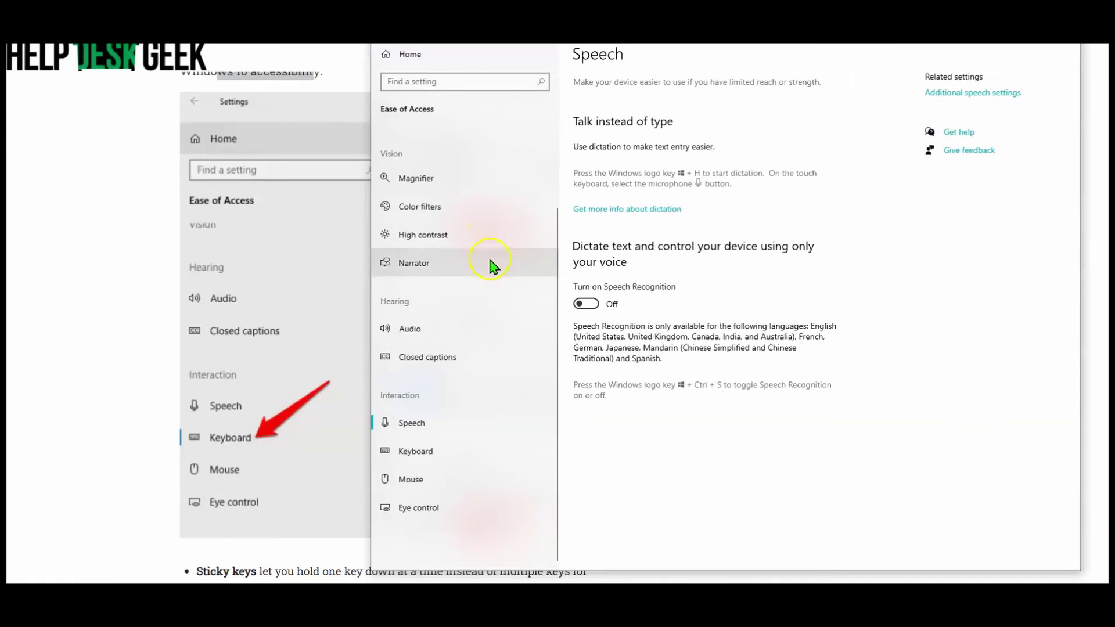
Step: Open the Keyboard page in the Ease of Access settings, turn on the On-Screen Keyboard, and move it lower
{"action": "left_click", "coordinate": [453, 459]}
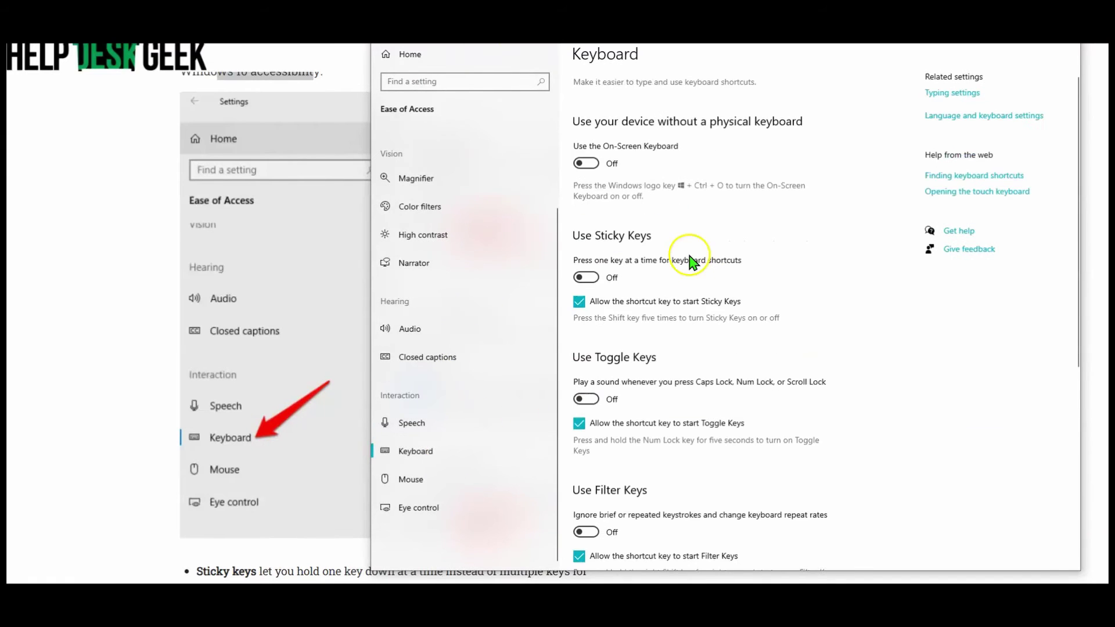
{"action": "left_click", "coordinate": [572, 163]}
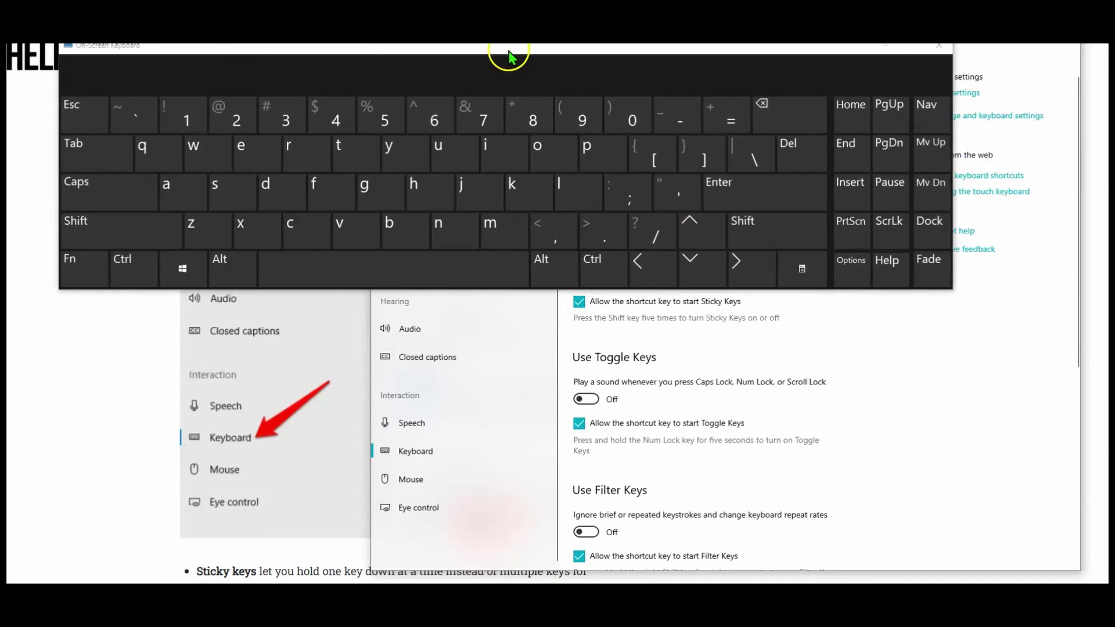
{"action": "left_click_drag", "start_coordinate": [509, 56], "coordinate": [675, 197]}
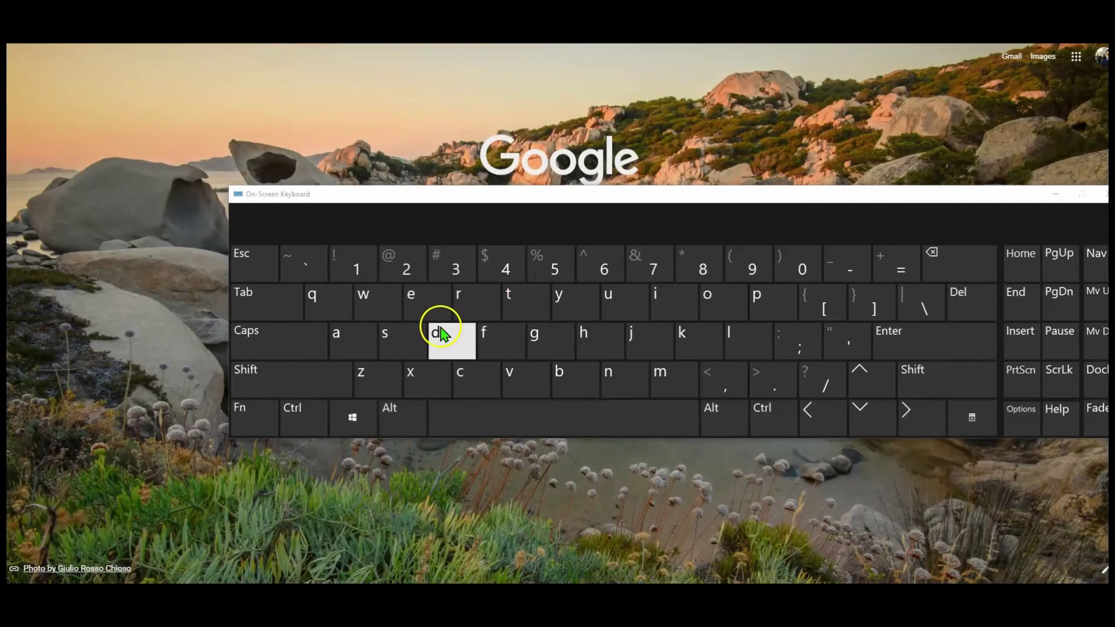
Step: Search Google for "sage art studio", entering the text with the On-Screen Keyboard
{"action": "left_click", "coordinate": [398, 338]}
{"action": "left_click", "coordinate": [374, 341]}
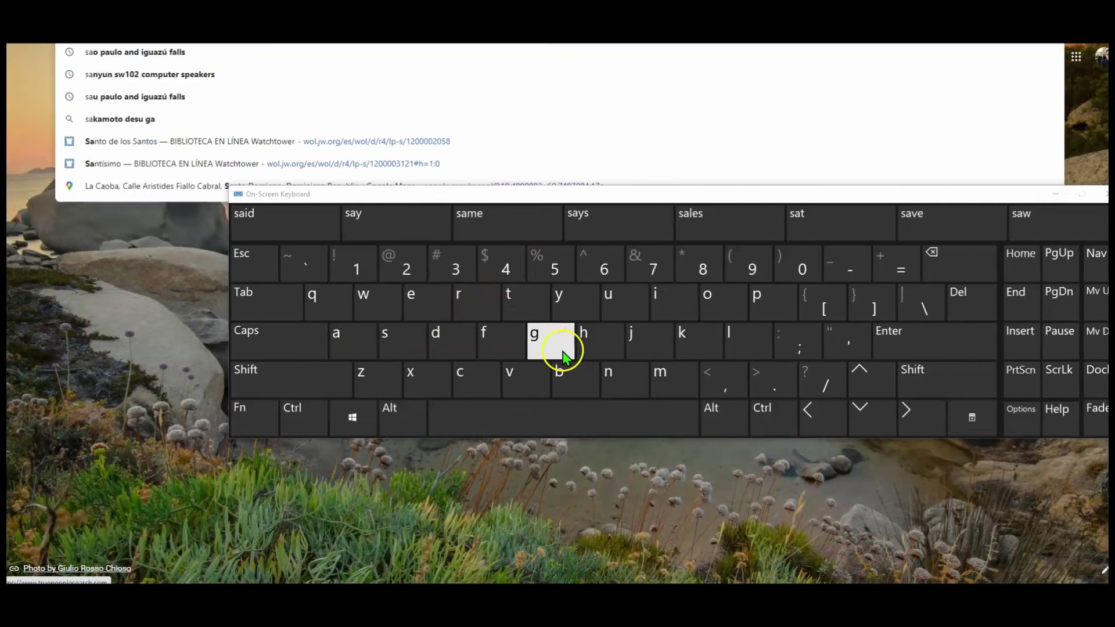
{"action": "left_click", "coordinate": [552, 339]}
{"action": "left_click", "coordinate": [410, 302]}
{"action": "left_click", "coordinate": [455, 417]}
{"action": "left_click", "coordinate": [366, 342]}
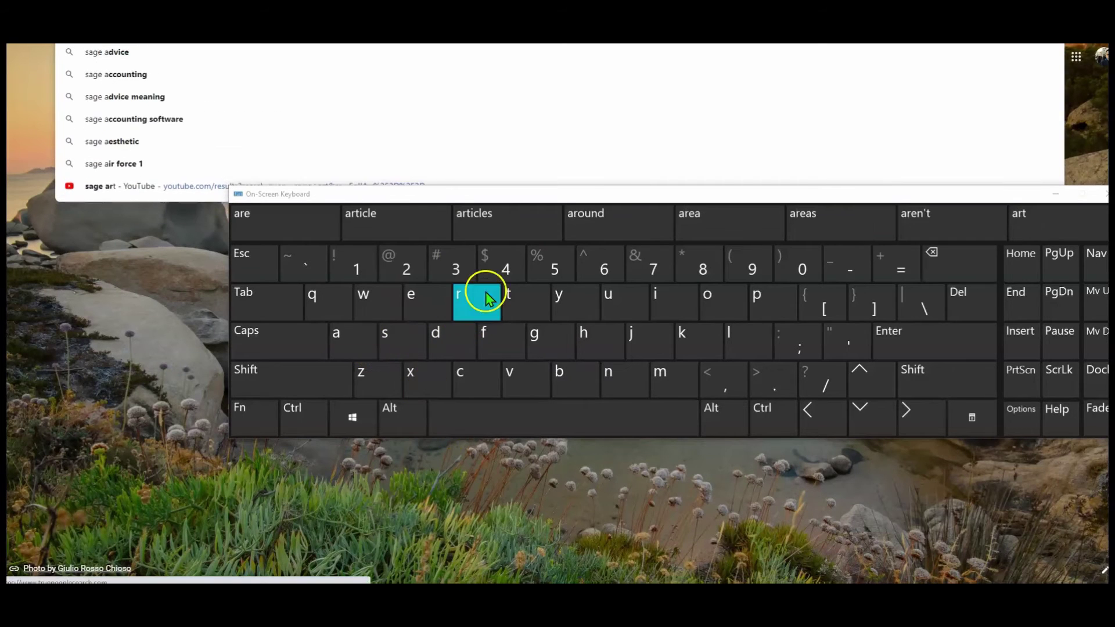
{"action": "left_click", "coordinate": [482, 289]}
{"action": "left_click", "coordinate": [512, 310]}
{"action": "left_click", "coordinate": [490, 407]}
{"action": "left_click", "coordinate": [386, 337]}
{"action": "left_click", "coordinate": [508, 296]}
{"action": "left_click", "coordinate": [600, 290]}
{"action": "left_click", "coordinate": [459, 339]}
{"action": "left_click", "coordinate": [674, 299]}
{"action": "left_click", "coordinate": [709, 299]}
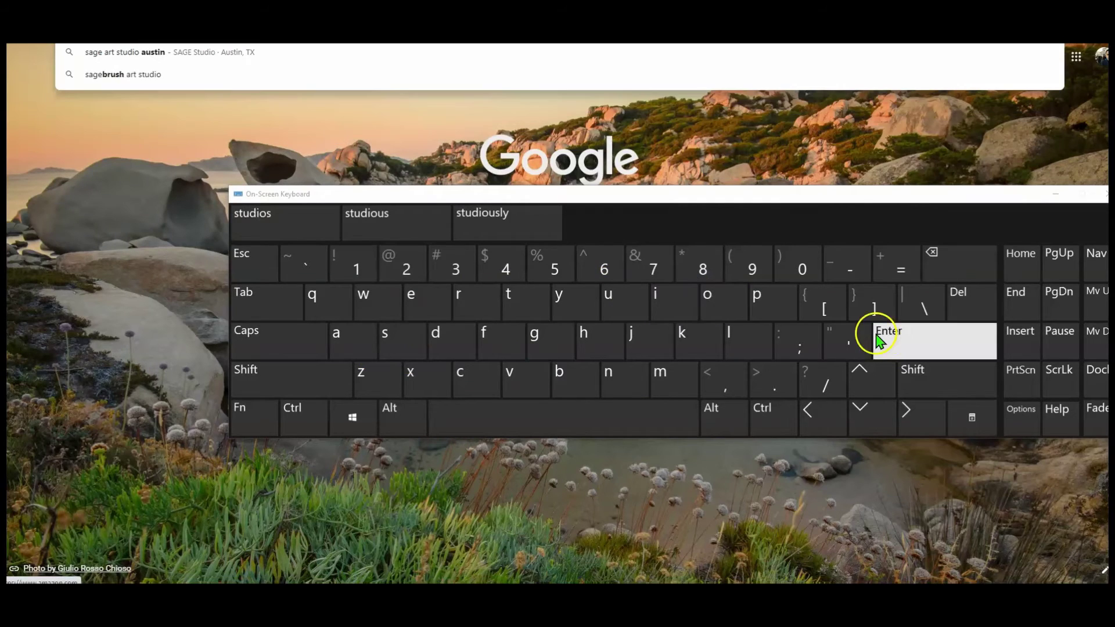
{"action": "left_click", "coordinate": [883, 334]}
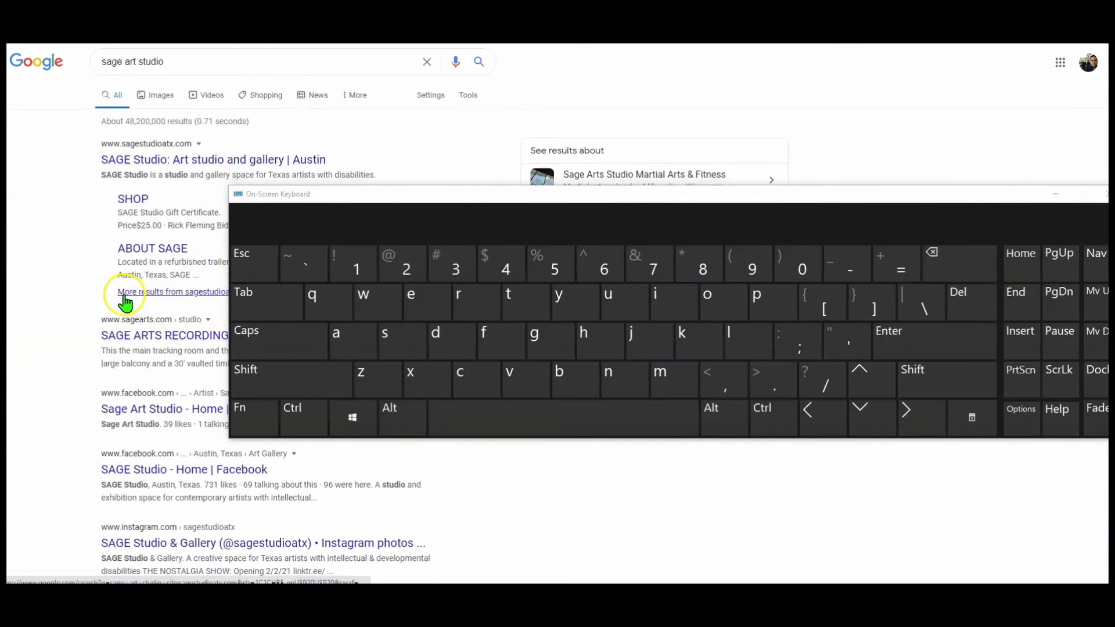
Step: Look over the results and change the search to "sage art studios" using the On-Screen Keyboard
{"action": "scroll", "coordinate": [124, 299], "scroll_direction": "down", "scroll_amount": 3}
{"action": "scroll", "coordinate": [145, 309], "scroll_direction": "down", "scroll_amount": 4}
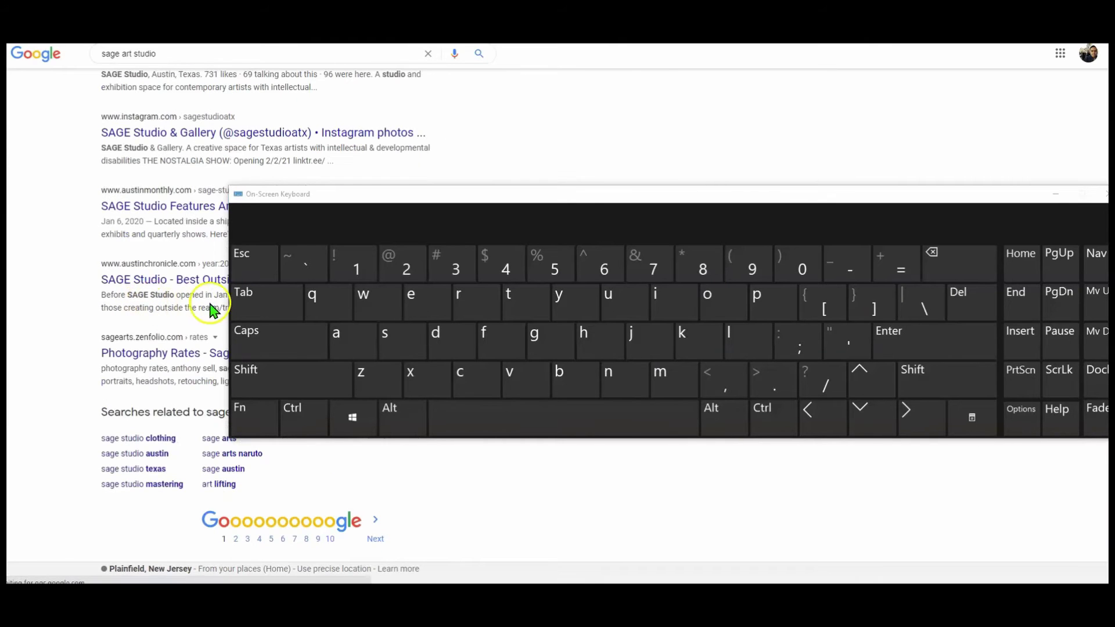
{"action": "left_click", "coordinate": [199, 54]}
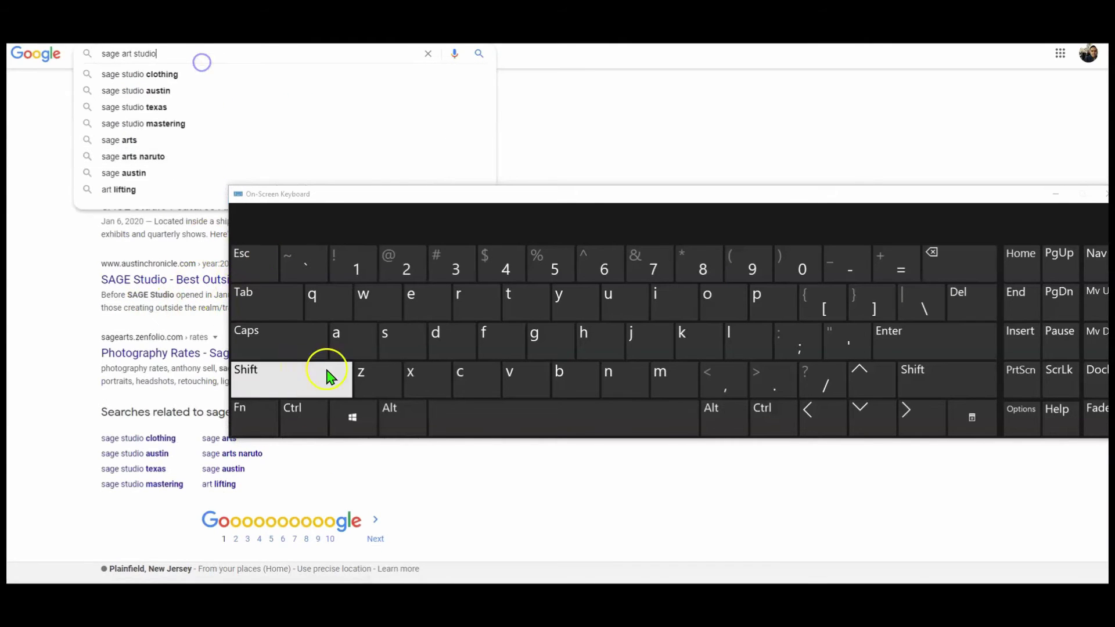
{"action": "left_click", "coordinate": [389, 342]}
{"action": "left_click", "coordinate": [929, 343]}
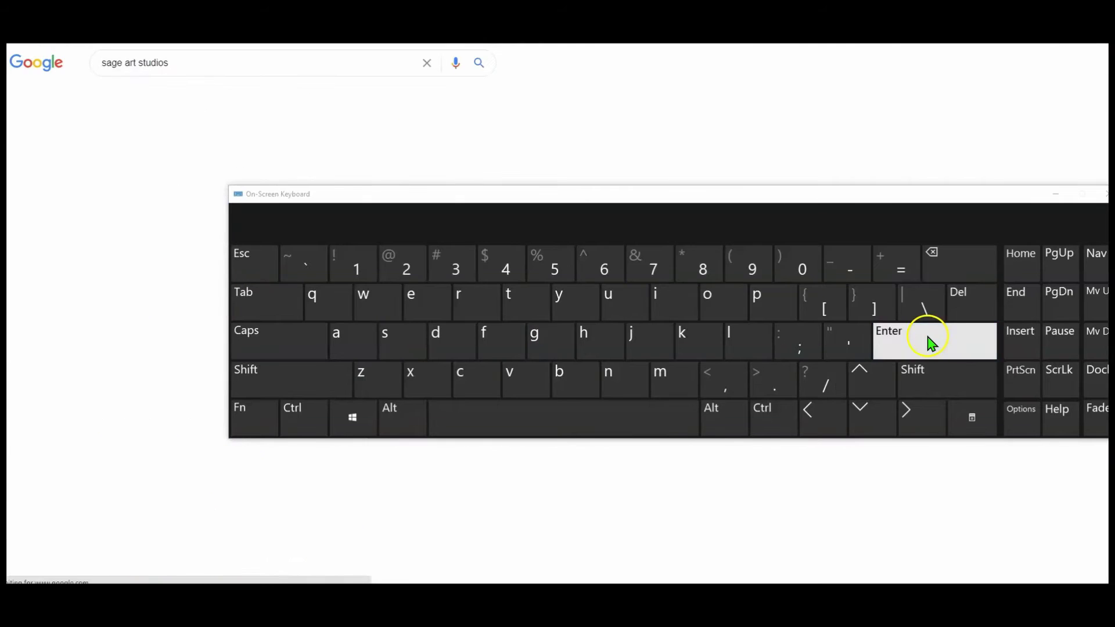
Step: Extend the search to "sage art studios youtube" with the On-Screen Keyboard and look over the results
{"action": "left_click", "coordinate": [289, 55]}
{"action": "left_click", "coordinate": [527, 424]}
{"action": "left_click", "coordinate": [558, 299]}
{"action": "left_click", "coordinate": [708, 298]}
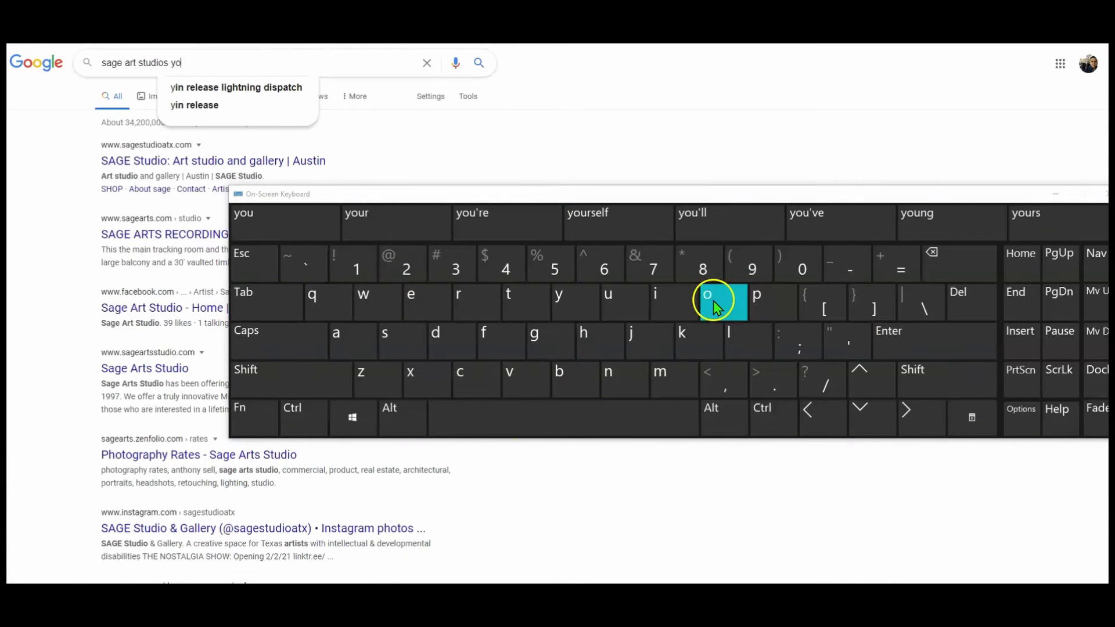
{"action": "left_click", "coordinate": [607, 299]}
{"action": "left_click", "coordinate": [524, 299]}
{"action": "left_click", "coordinate": [608, 298]}
{"action": "left_click", "coordinate": [559, 378]}
{"action": "left_click", "coordinate": [411, 299]}
{"action": "left_click", "coordinate": [924, 348]}
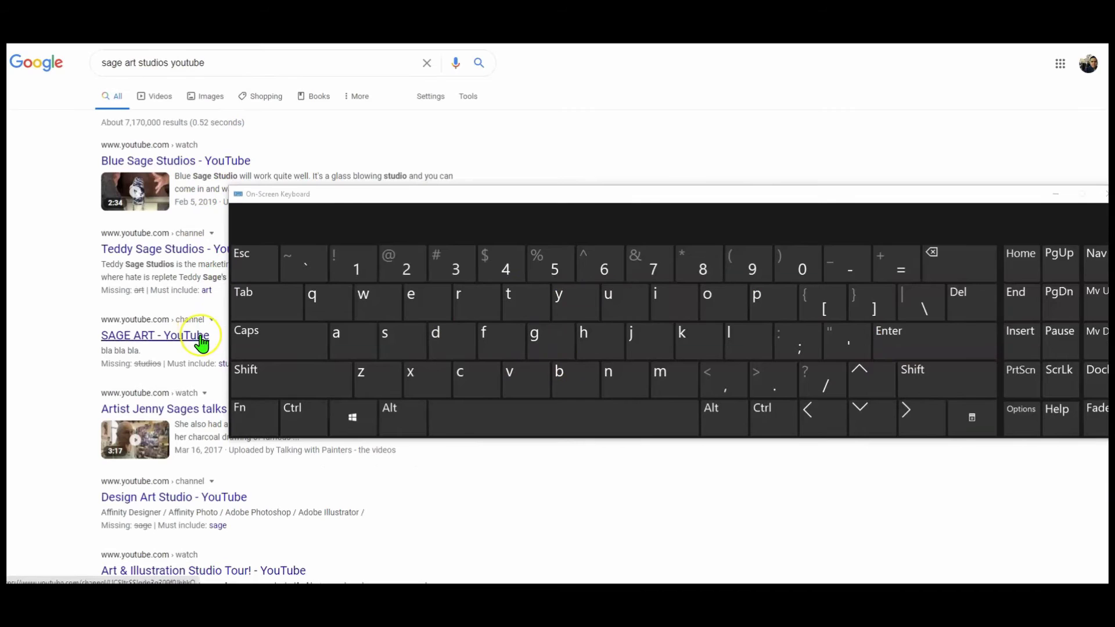
{"action": "scroll", "coordinate": [65, 298], "scroll_direction": "down", "scroll_amount": 9}
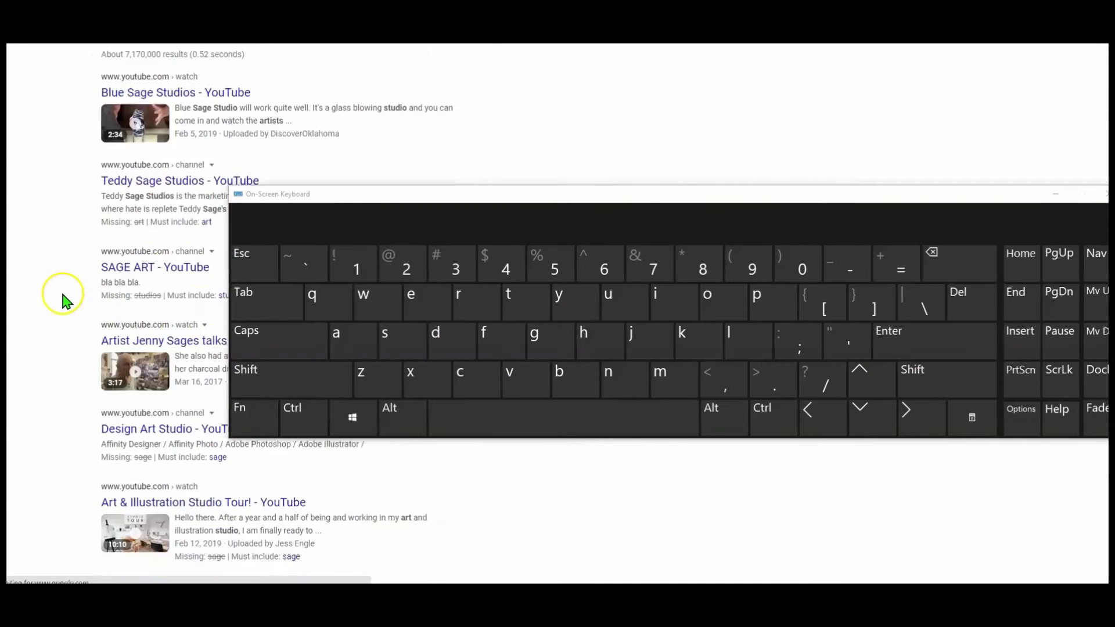
{"action": "scroll", "coordinate": [65, 299], "scroll_direction": "down", "scroll_amount": 2}
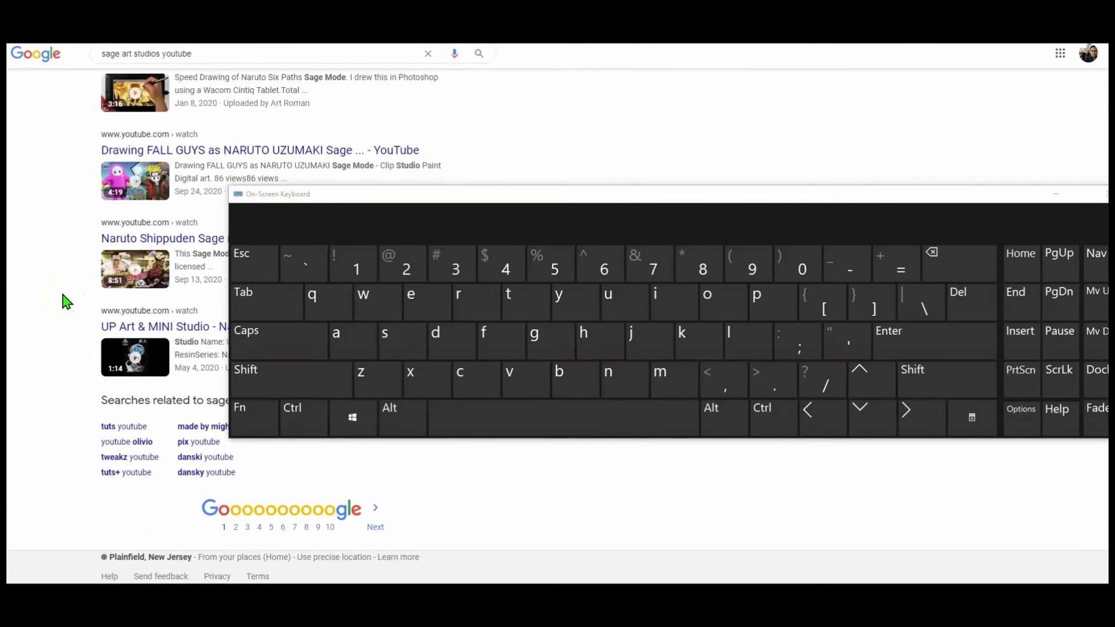
Step: Move the On-Screen Keyboard clear of the search results and turn it off on the Keyboard settings page
{"action": "scroll", "coordinate": [64, 298], "scroll_direction": "up", "scroll_amount": 10}
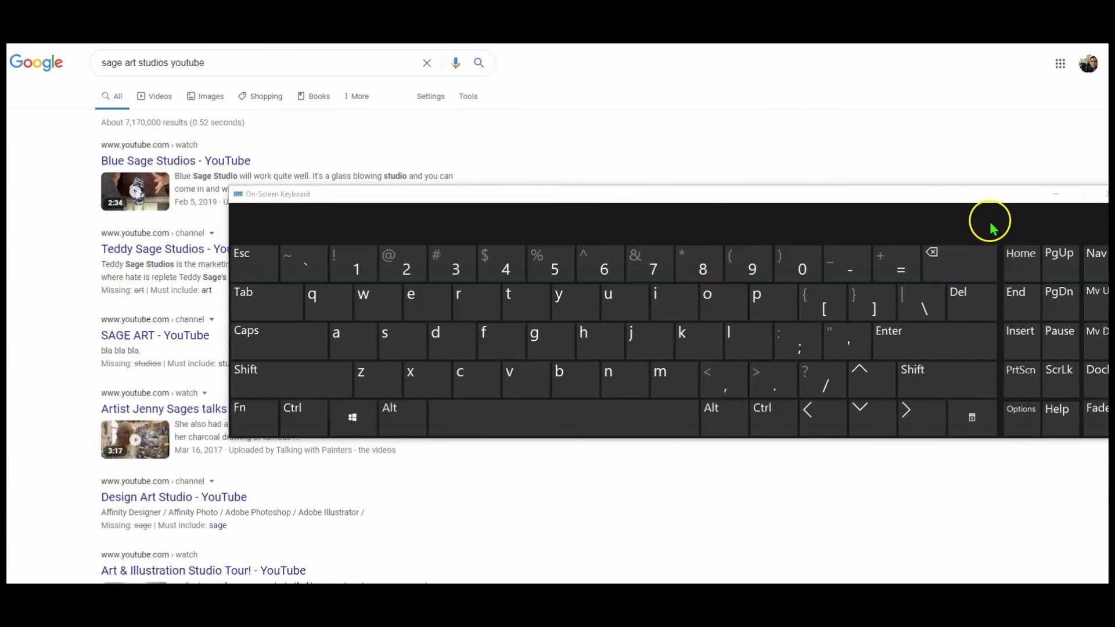
{"action": "left_click_drag", "start_coordinate": [940, 198], "coordinate": [821, 127]}
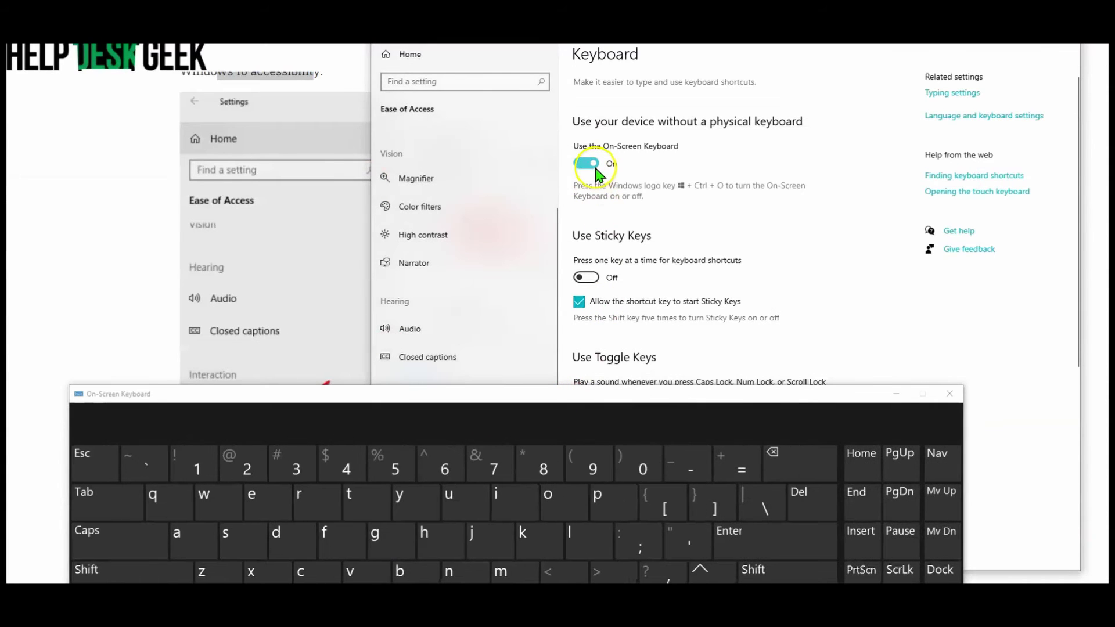
{"action": "left_click", "coordinate": [595, 168]}
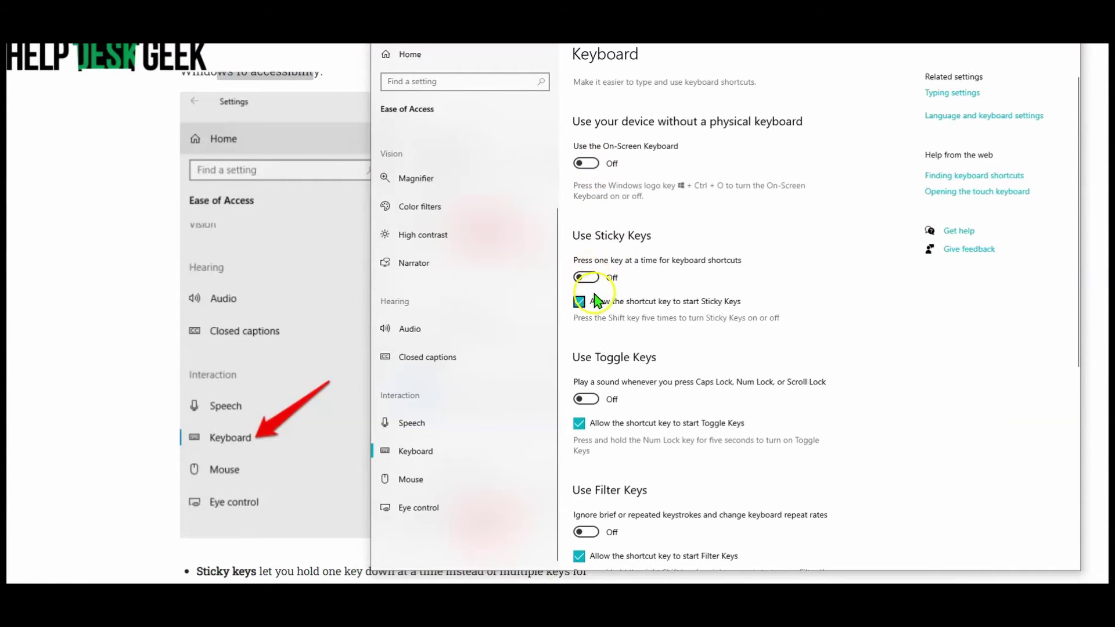
Step: Turn Sticky Keys on and back off, and look over the Toggle Keys and Filter Keys settings
{"action": "left_click", "coordinate": [589, 279]}
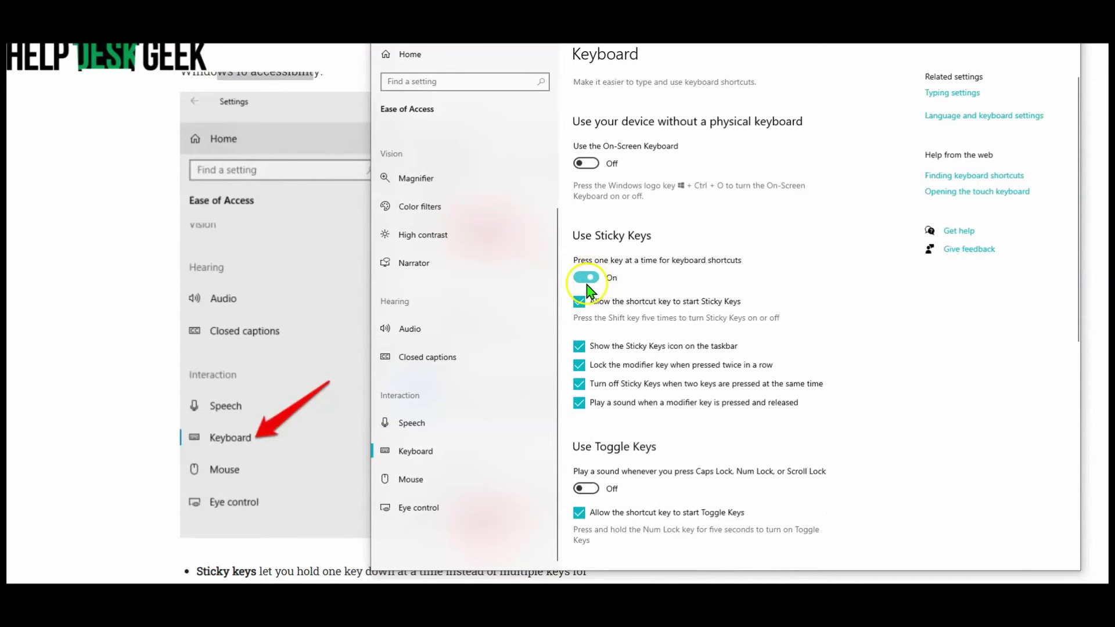
{"action": "left_click", "coordinate": [585, 277]}
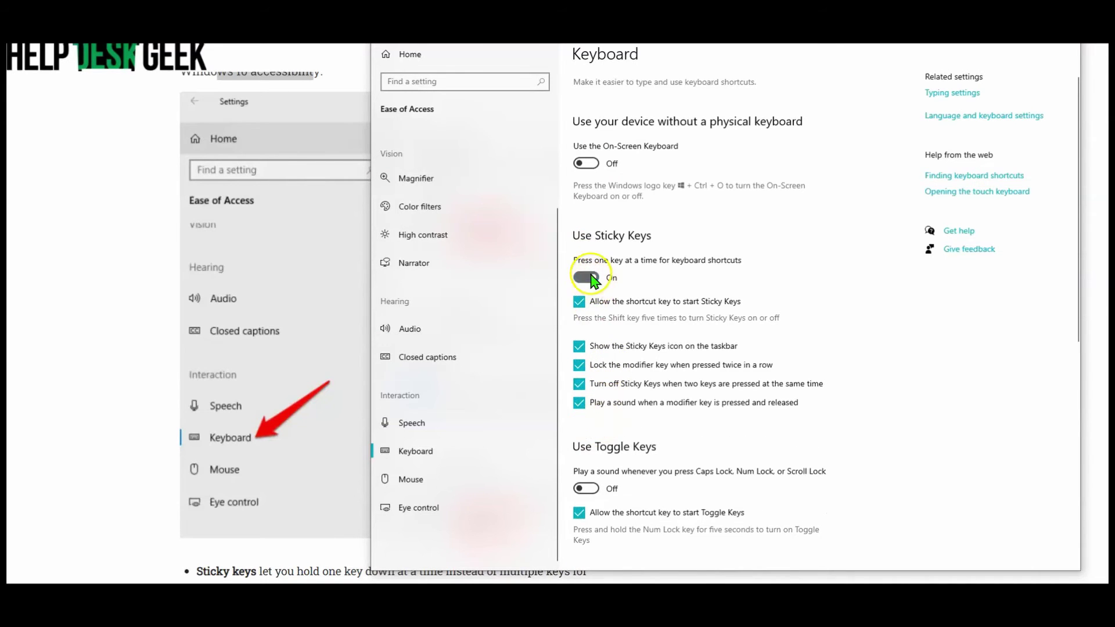
{"action": "scroll", "coordinate": [595, 325], "scroll_direction": "down", "scroll_amount": 3}
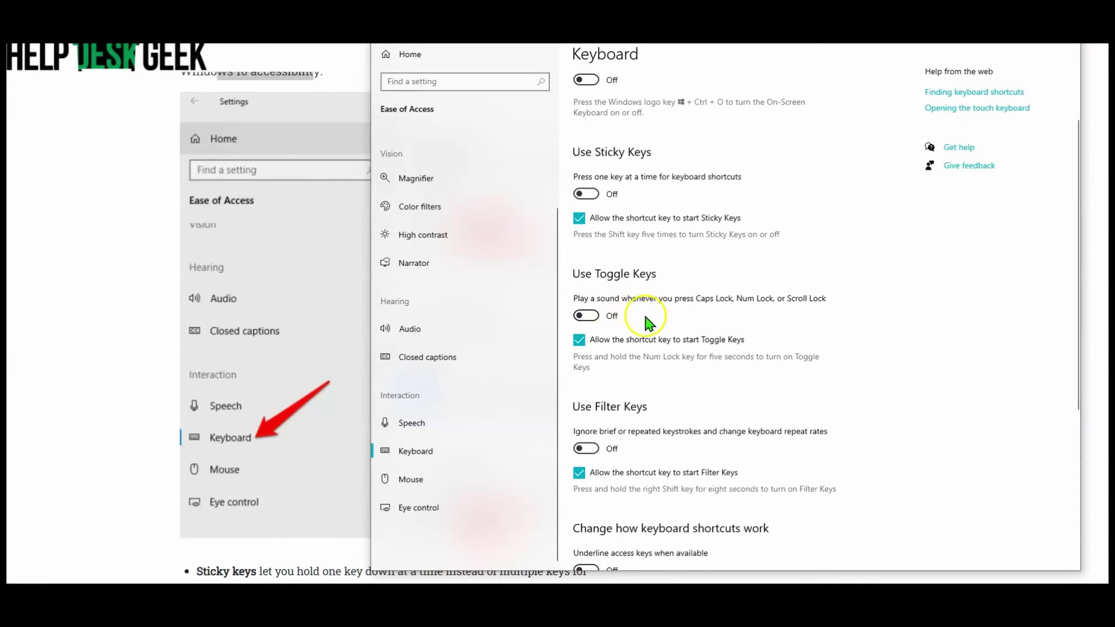
Step: Read the article's list of keyboard tools and its Color Filters section, highlighting the passages on light sensitivity, colorblindness and palette customization
{"action": "scroll", "coordinate": [646, 318], "scroll_direction": "down", "scroll_amount": 5}
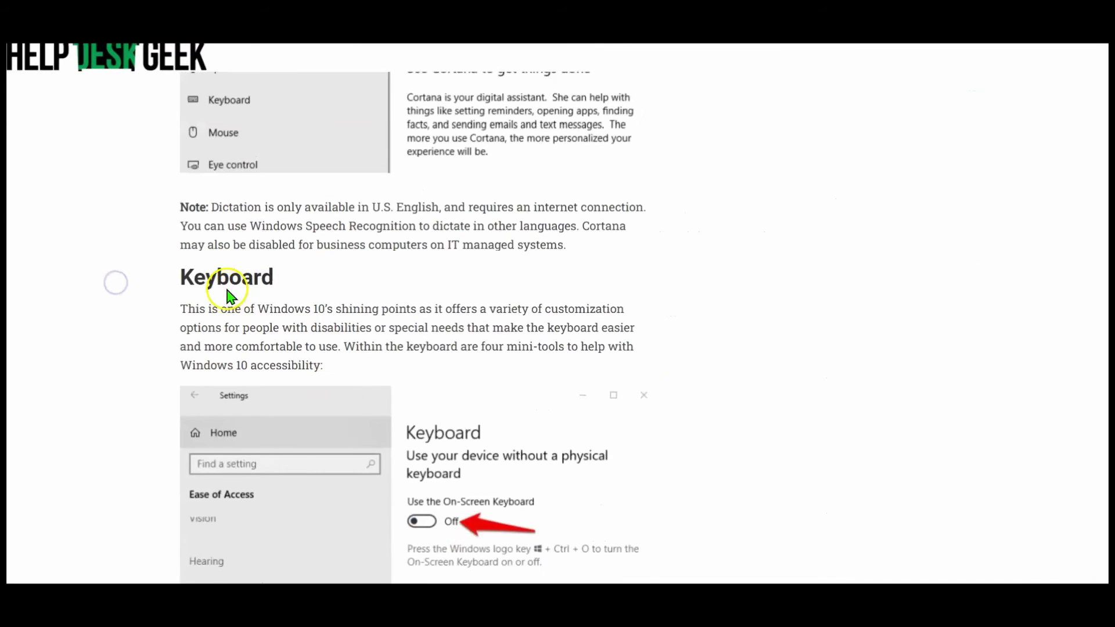
{"action": "scroll", "coordinate": [229, 297], "scroll_direction": "down", "scroll_amount": 10}
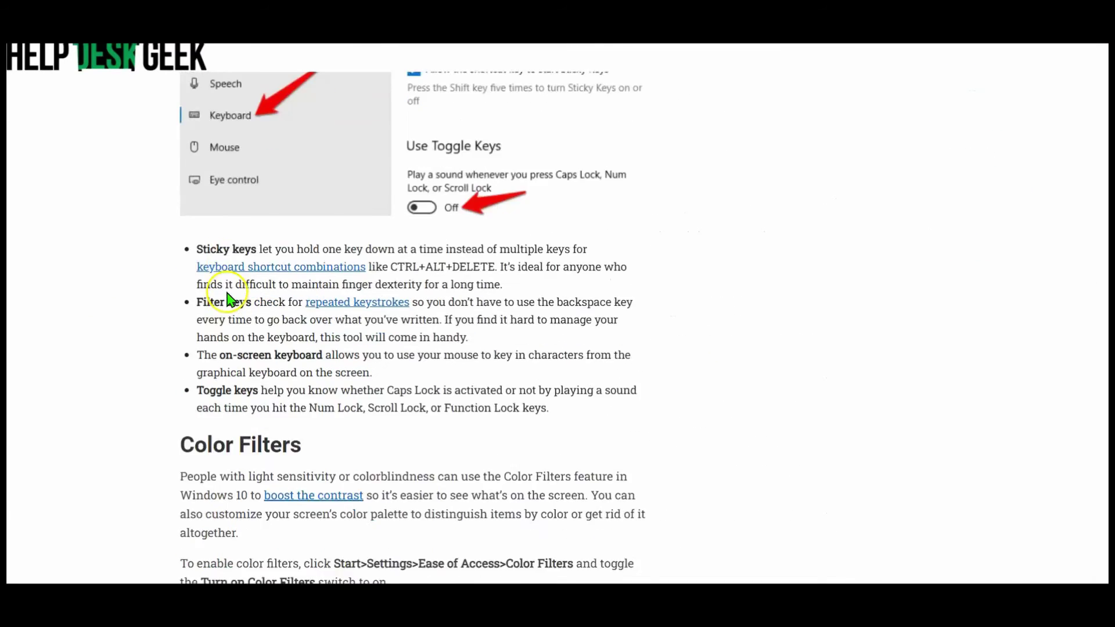
{"action": "scroll", "coordinate": [229, 300], "scroll_direction": "down", "scroll_amount": 5}
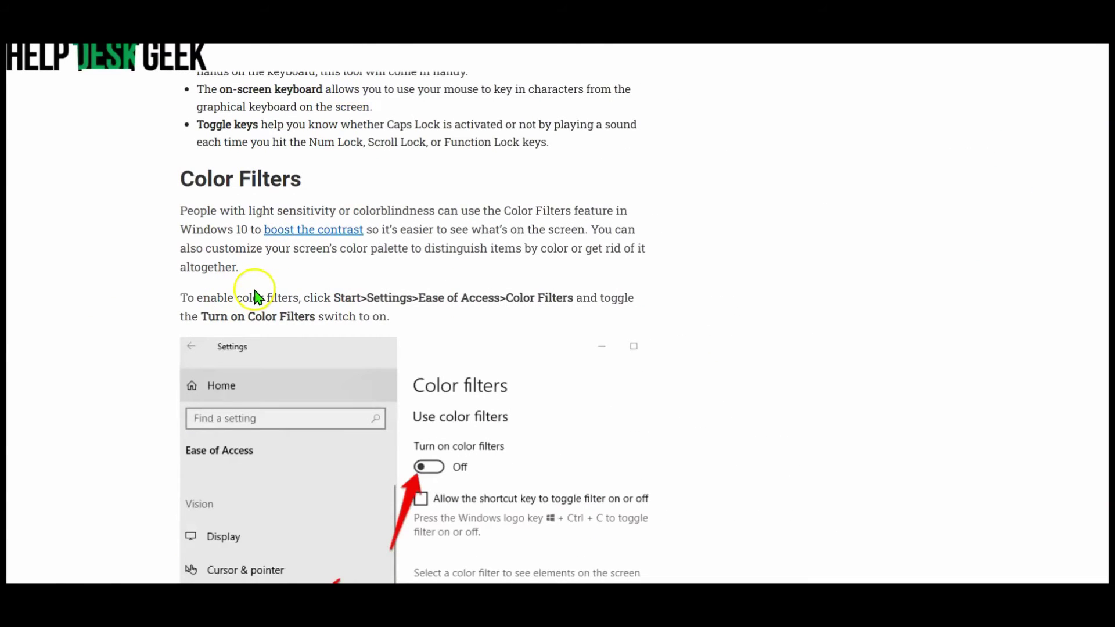
{"action": "left_click_drag", "start_coordinate": [195, 179], "coordinate": [316, 180]}
{"action": "left_click", "coordinate": [307, 192]}
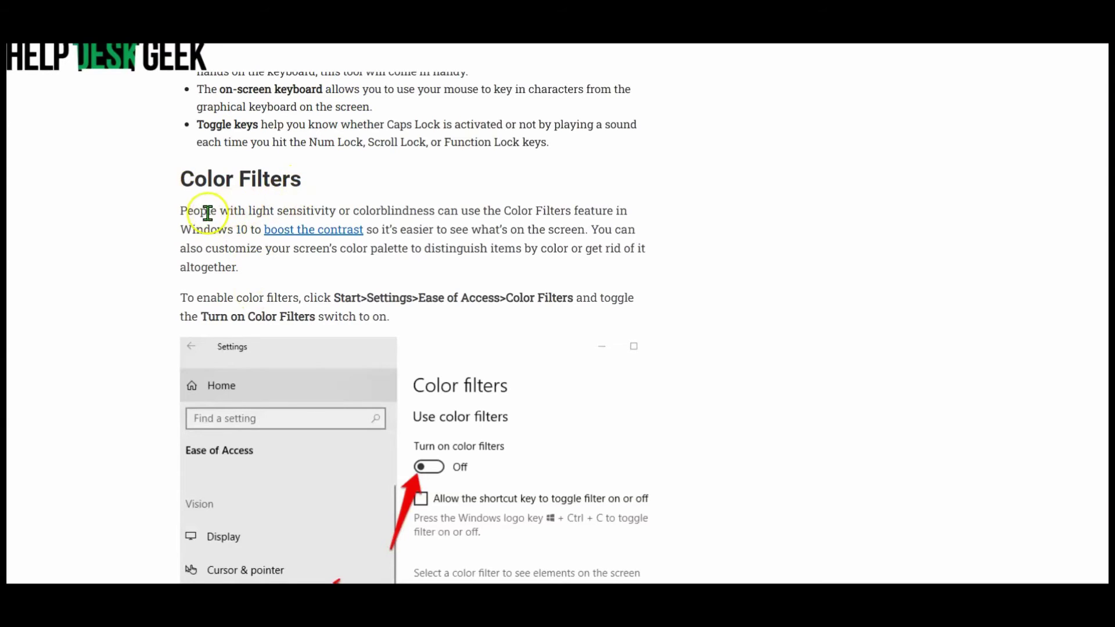
{"action": "left_click_drag", "start_coordinate": [190, 212], "coordinate": [291, 212]}
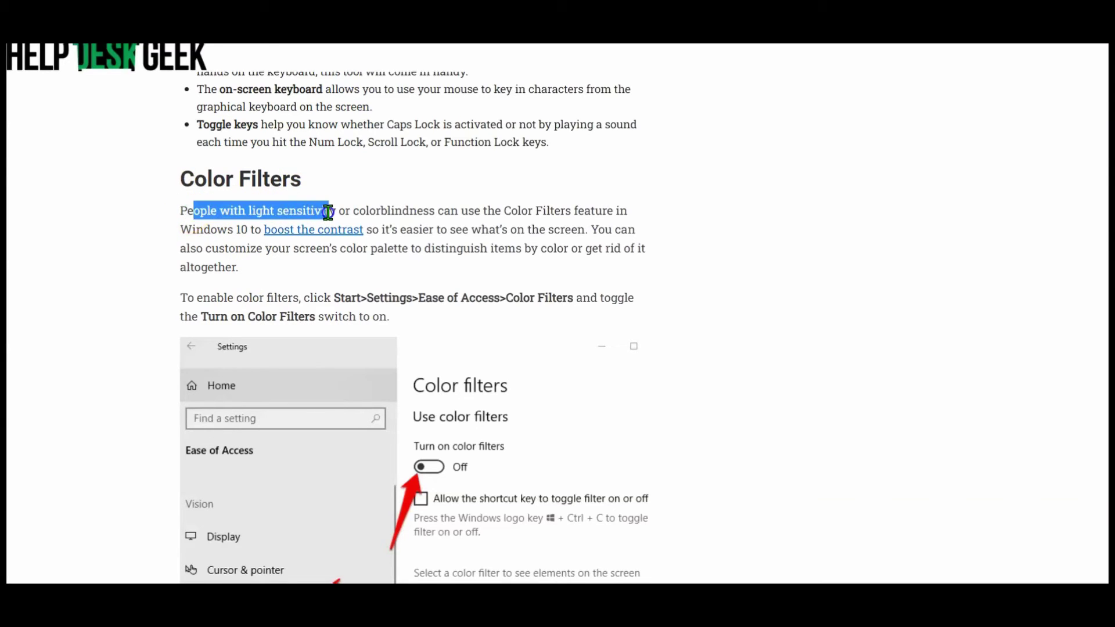
{"action": "left_click_drag", "start_coordinate": [381, 212], "coordinate": [441, 216]}
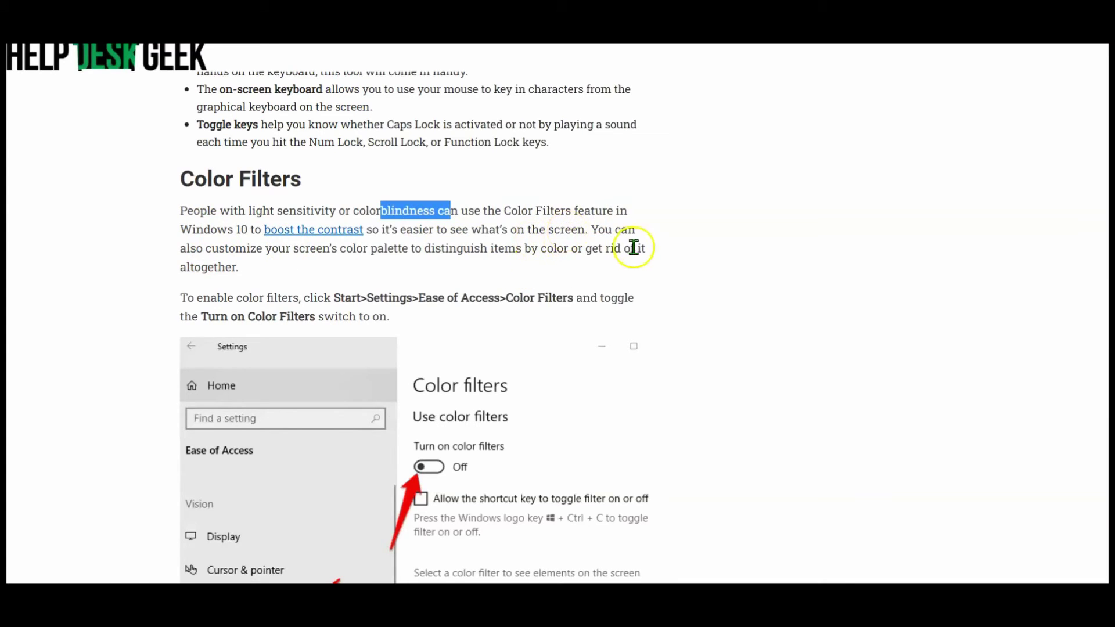
{"action": "left_click_drag", "start_coordinate": [285, 250], "coordinate": [524, 251]}
{"action": "left_click_drag", "start_coordinate": [598, 259], "coordinate": [624, 256]}
{"action": "scroll", "coordinate": [286, 248], "scroll_direction": "down", "scroll_amount": 2}
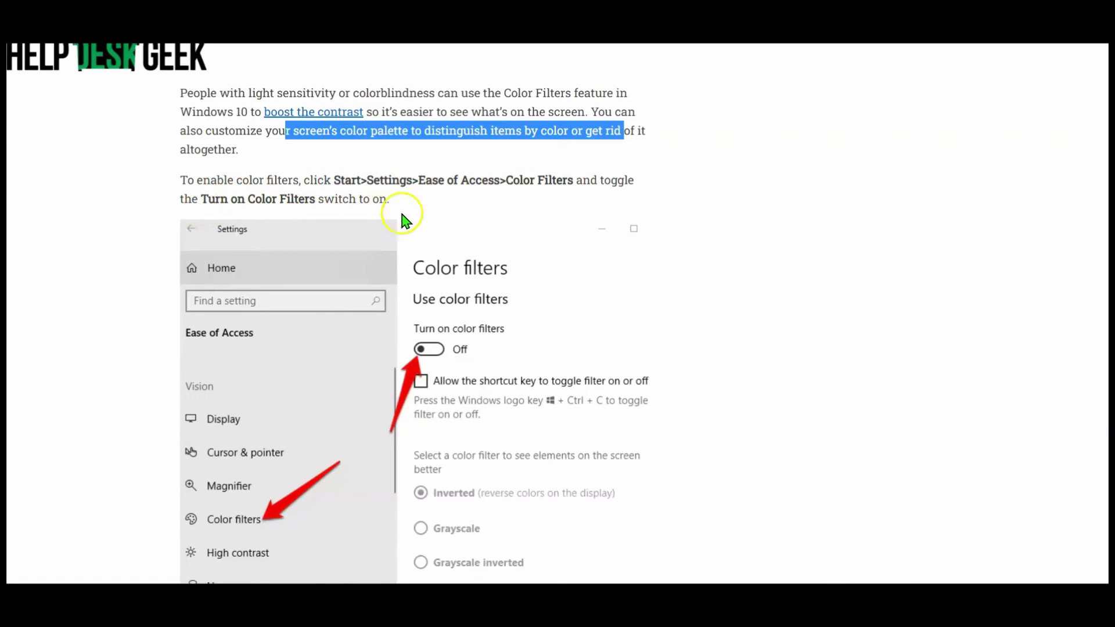
Step: Open the Color filters page in Ease of Access settings, turn on color filters, and view the Grayscale effect on the color wheel
{"action": "key", "text": "alt+Tab"}
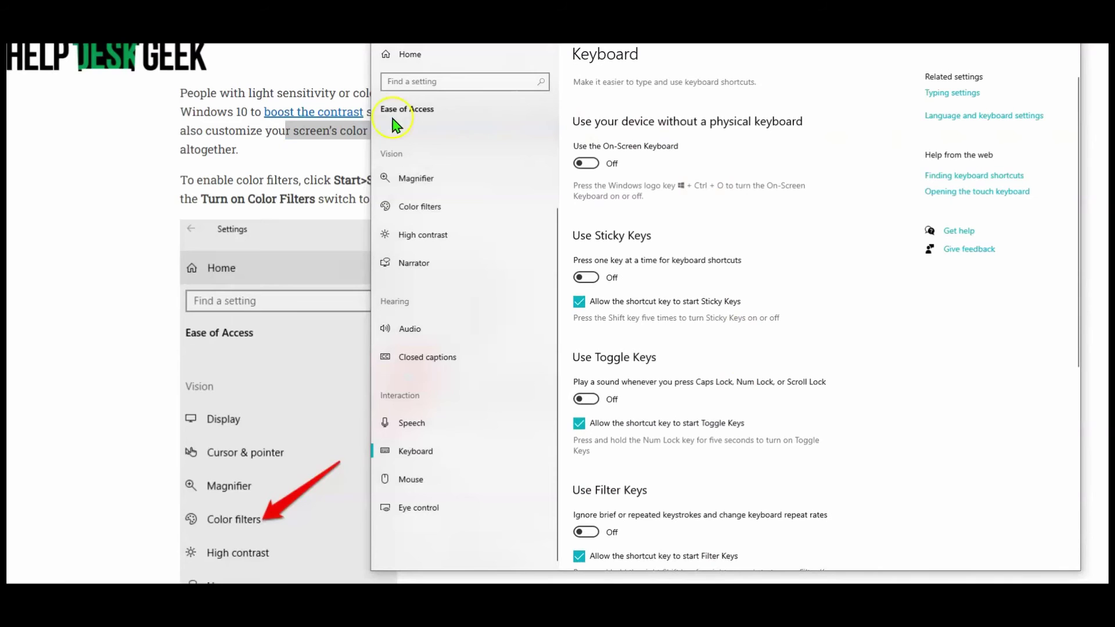
{"action": "left_click", "coordinate": [400, 207]}
{"action": "left_click", "coordinate": [592, 174]}
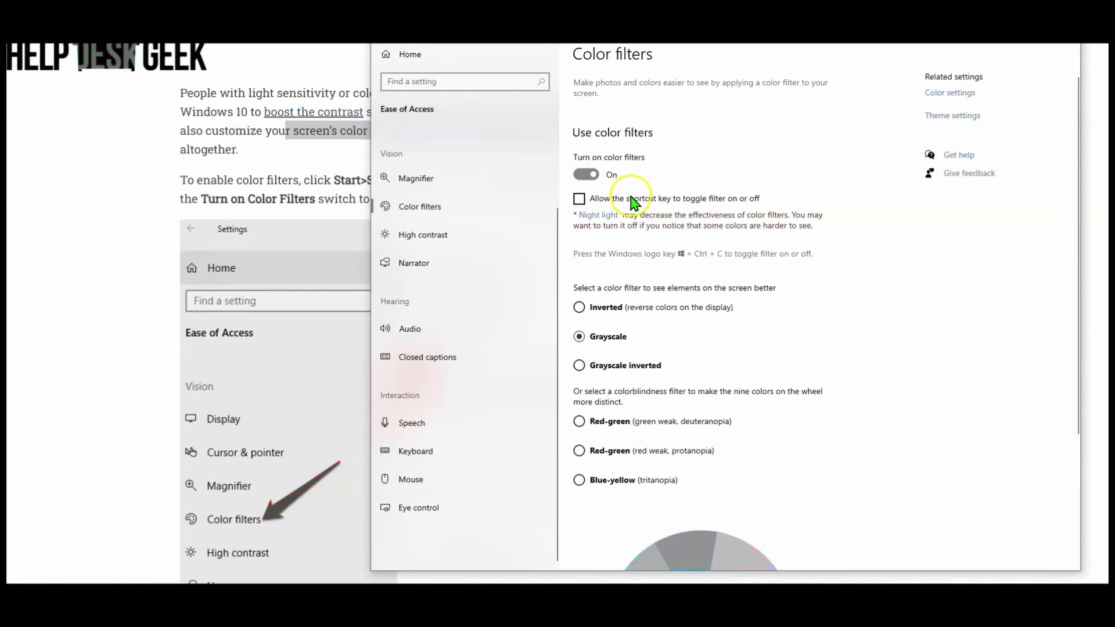
{"action": "scroll", "coordinate": [720, 362], "scroll_direction": "down", "scroll_amount": 3}
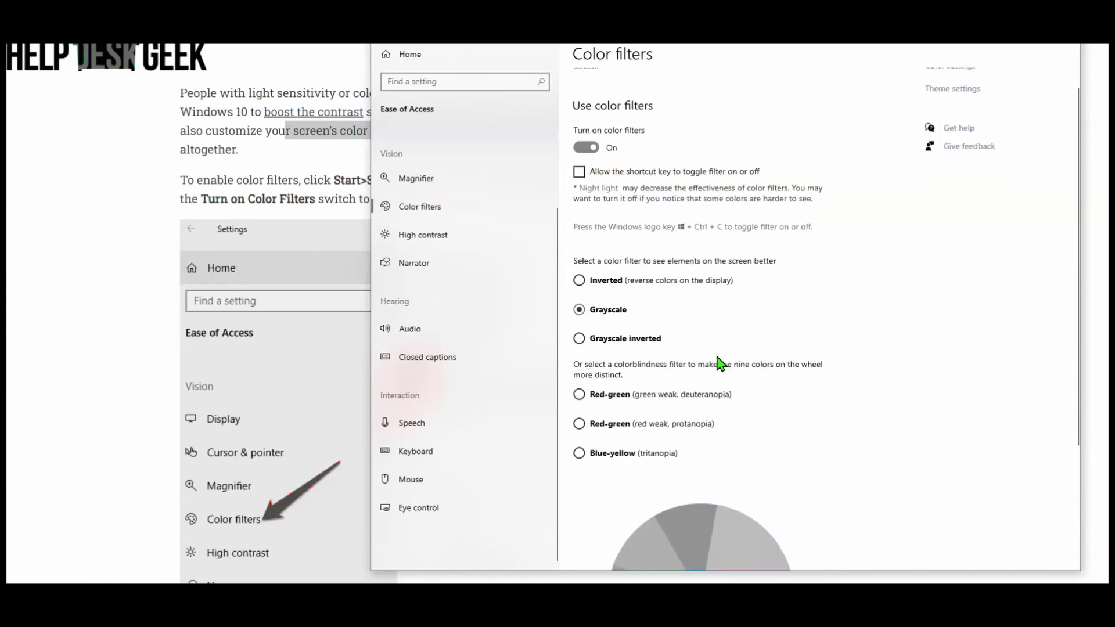
{"action": "scroll", "coordinate": [720, 363], "scroll_direction": "up", "scroll_amount": 4}
{"action": "scroll", "coordinate": [719, 363], "scroll_direction": "down", "scroll_amount": 3}
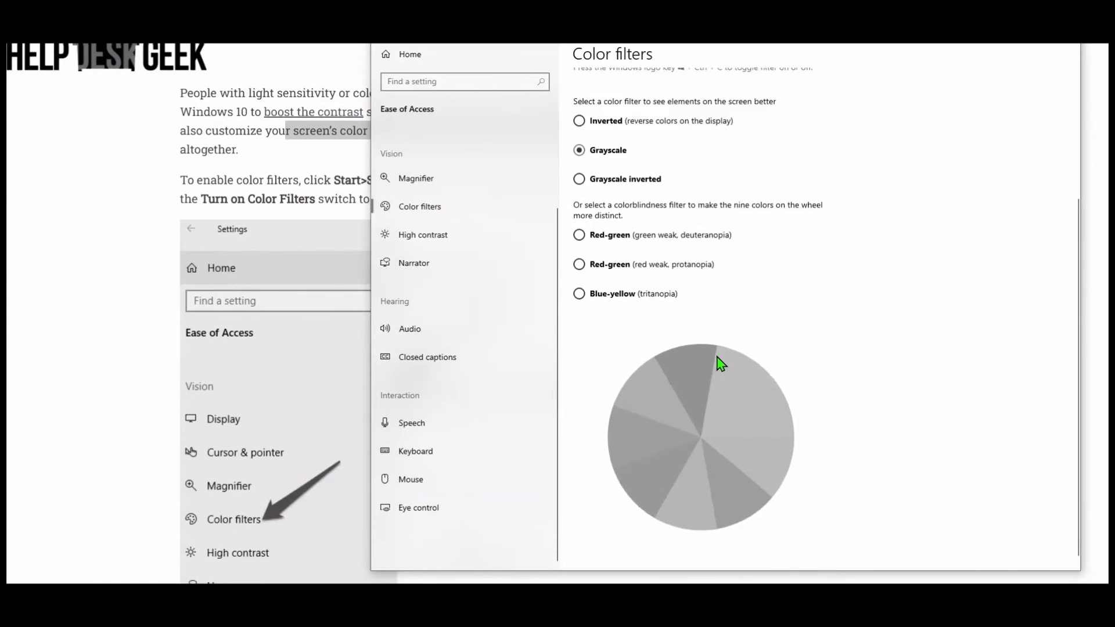
{"action": "scroll", "coordinate": [671, 308], "scroll_direction": "up", "scroll_amount": 3}
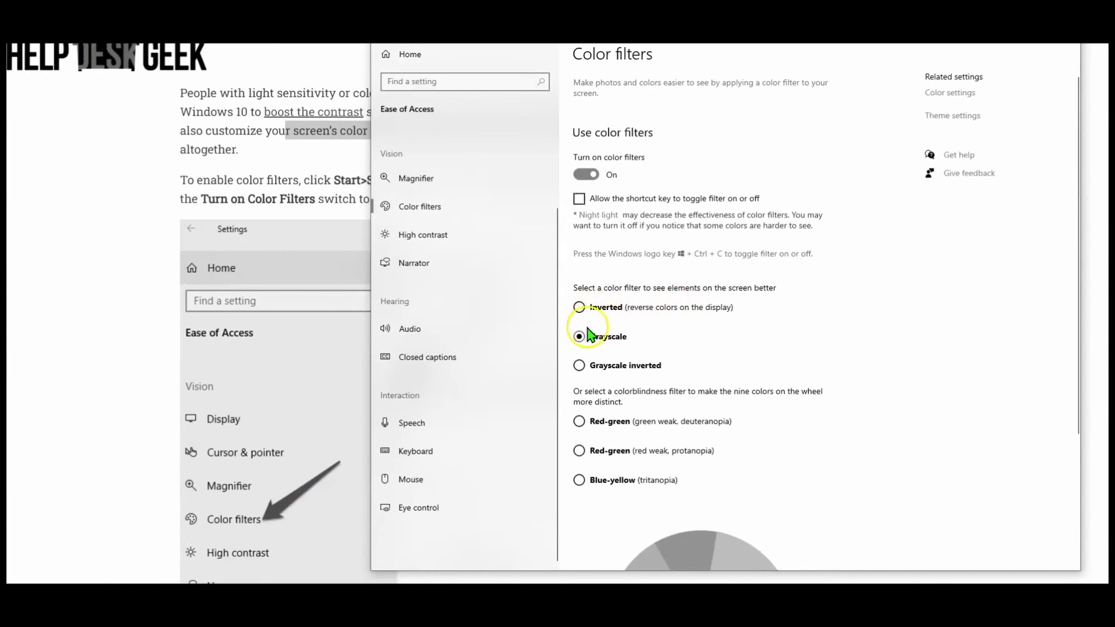
Step: Try the Grayscale inverted filter, followed by both Red-green filters and the Blue-yellow (tritanopia) filter
{"action": "left_click", "coordinate": [579, 366]}
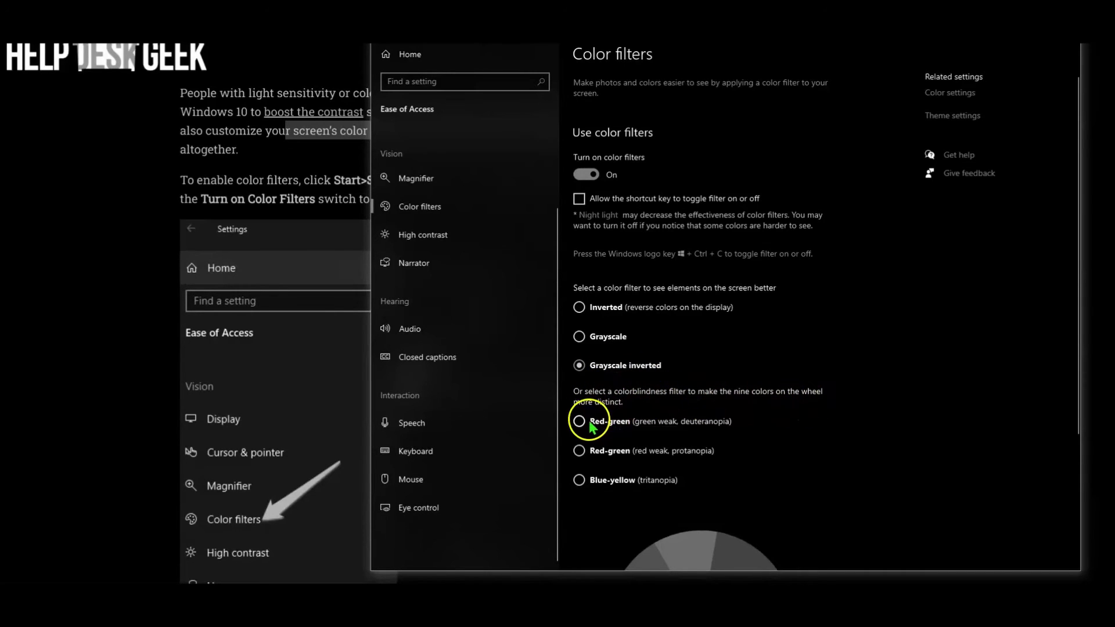
{"action": "scroll", "coordinate": [582, 418], "scroll_direction": "down", "scroll_amount": 3}
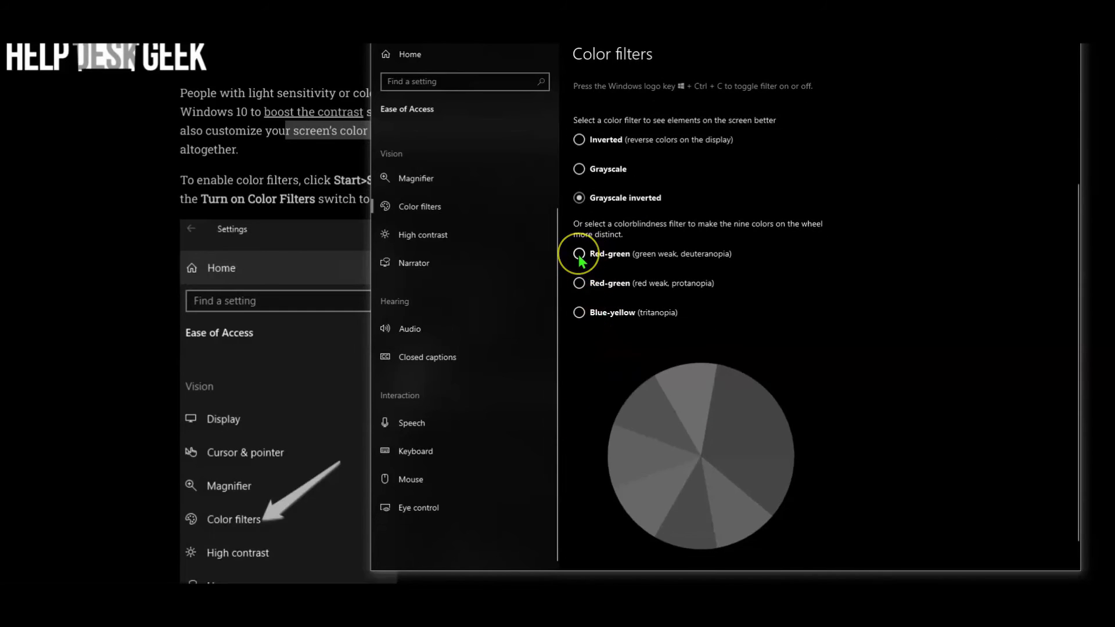
{"action": "left_click", "coordinate": [580, 255]}
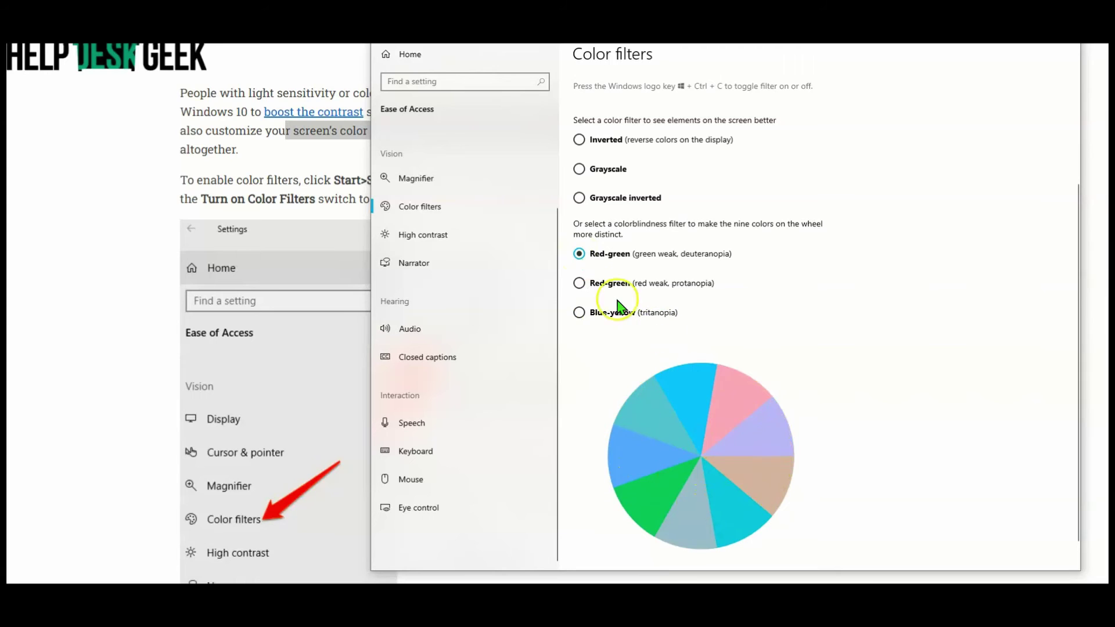
{"action": "left_click", "coordinate": [579, 284]}
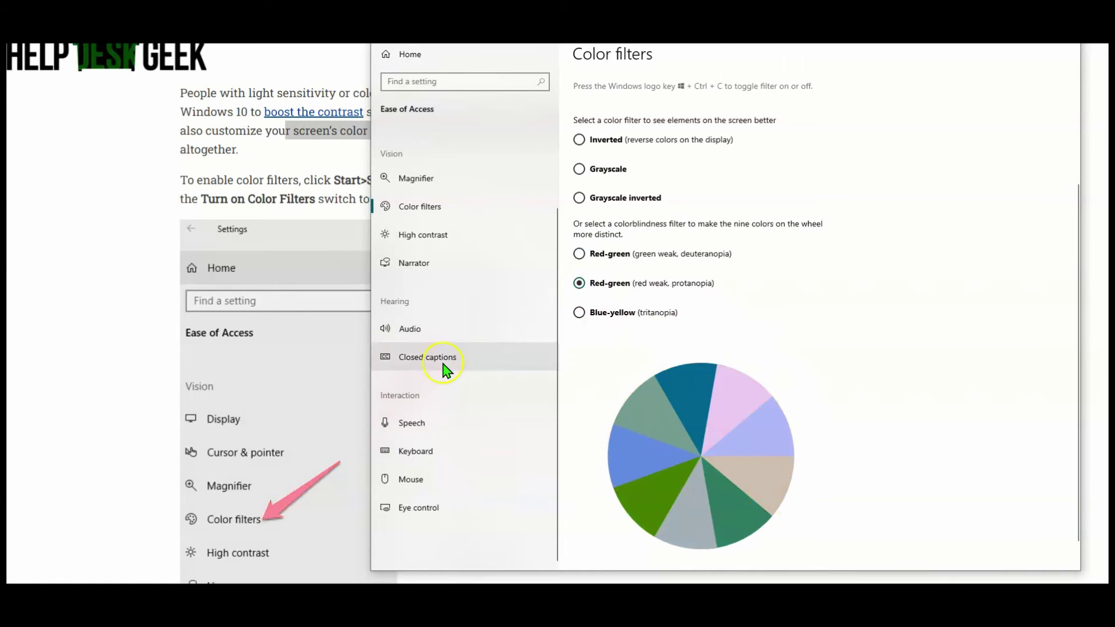
{"action": "left_click", "coordinate": [579, 313]}
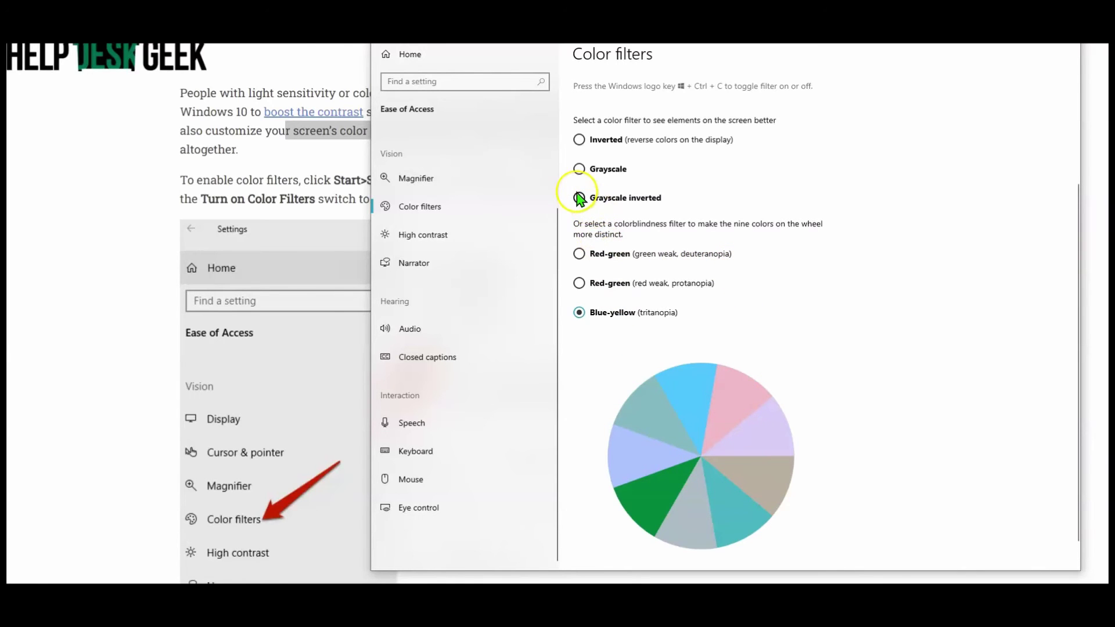
Step: Compare the Grayscale and Inverted filters, cycle through both Red-green filters, and select Blue-yellow (tritanopia)
{"action": "left_click", "coordinate": [580, 169]}
{"action": "left_click", "coordinate": [580, 141]}
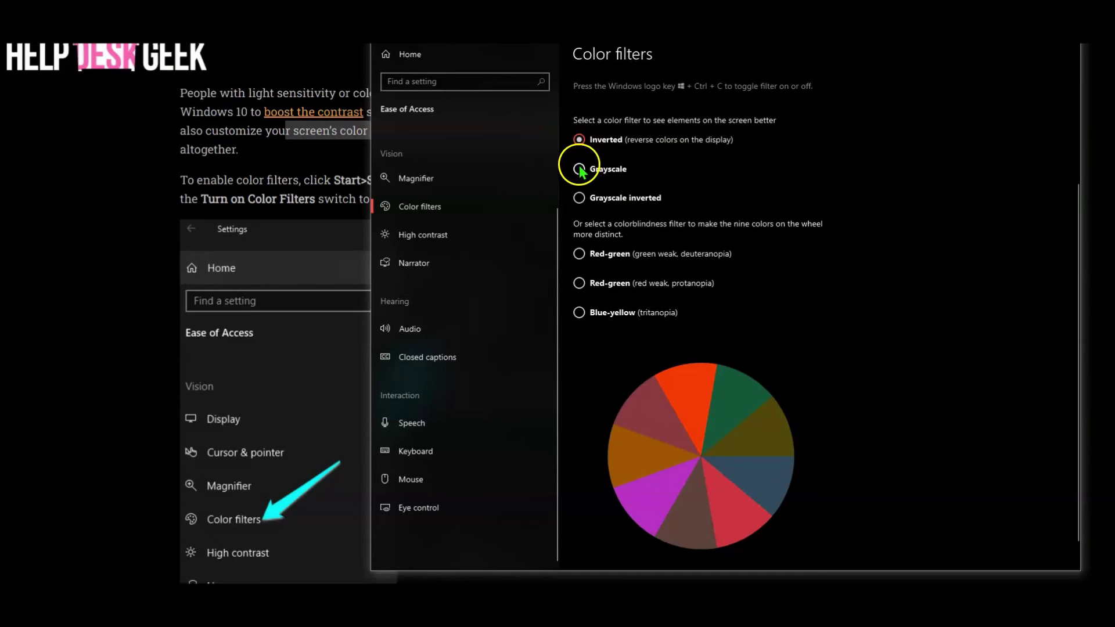
{"action": "left_click", "coordinate": [580, 169]}
{"action": "left_click", "coordinate": [579, 140]}
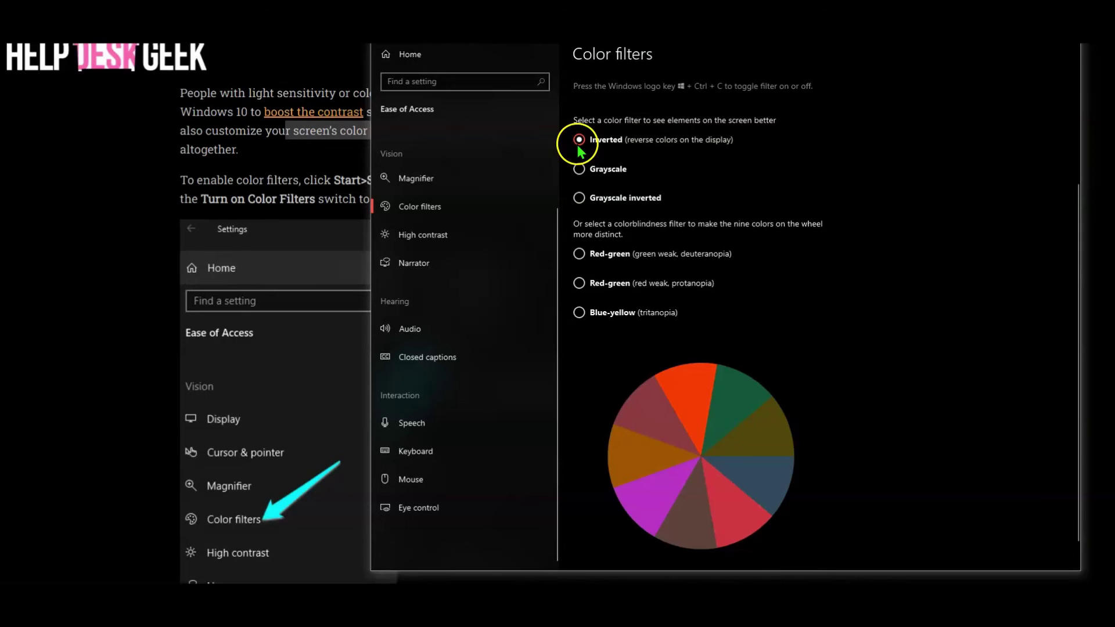
{"action": "left_click", "coordinate": [580, 254]}
{"action": "left_click", "coordinate": [579, 282]}
{"action": "left_click", "coordinate": [579, 312]}
Step: Turn color filters off and back on to compare the color wheel with and without the Blue-yellow filter
{"action": "scroll", "coordinate": [575, 291], "scroll_direction": "up", "scroll_amount": 3}
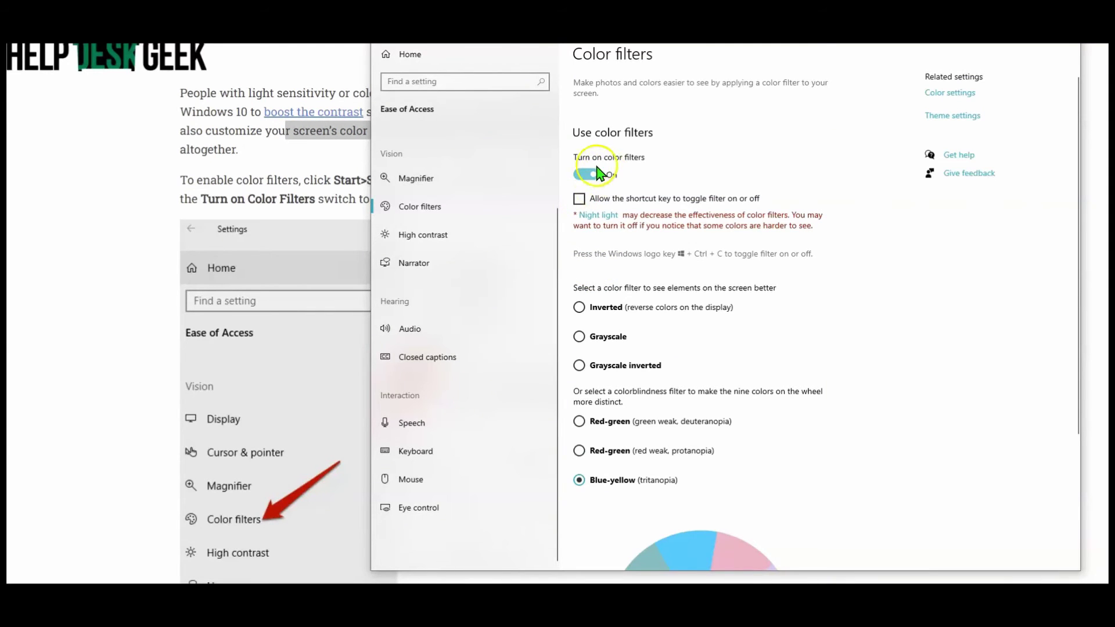
{"action": "left_click", "coordinate": [583, 174]}
{"action": "scroll", "coordinate": [713, 414], "scroll_direction": "down", "scroll_amount": 3}
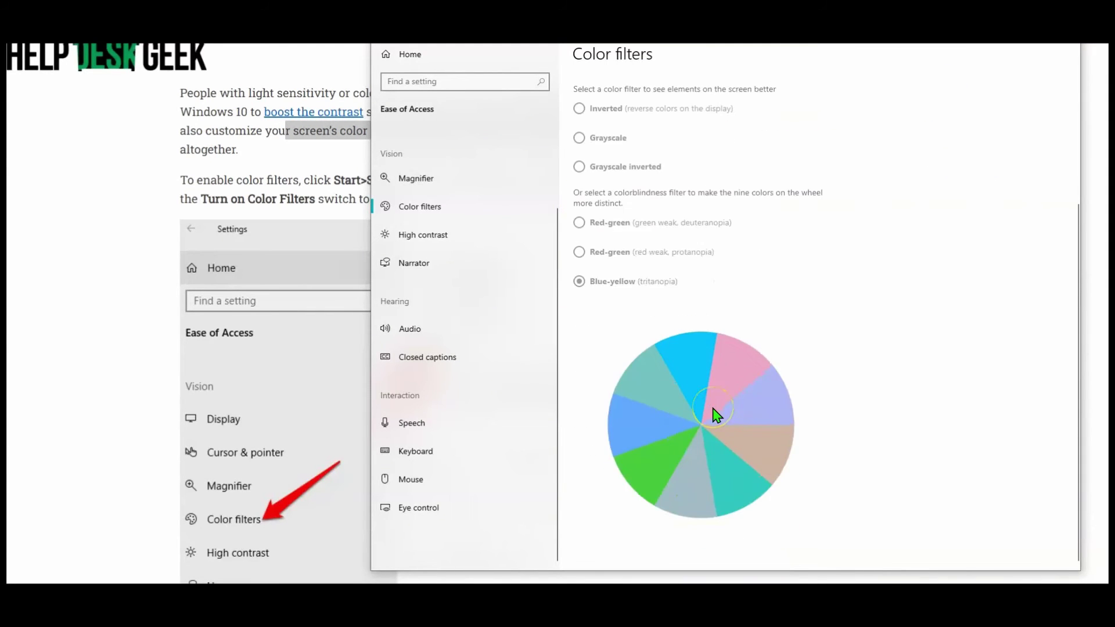
{"action": "scroll", "coordinate": [714, 415], "scroll_direction": "up", "scroll_amount": 3}
{"action": "left_click", "coordinate": [598, 173]}
{"action": "scroll", "coordinate": [647, 228], "scroll_direction": "down", "scroll_amount": 3}
{"action": "scroll", "coordinate": [646, 228], "scroll_direction": "up", "scroll_amount": 3}
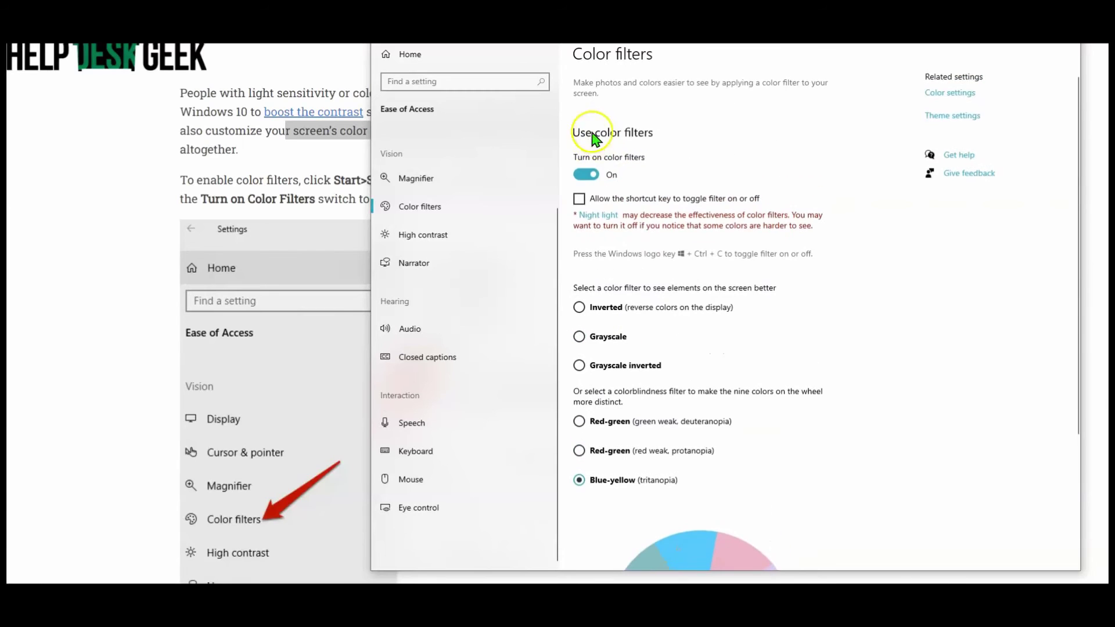
Step: Select the Red-green (green weak, deuteranopia) filter and check its effect on the color wheel
{"action": "left_click", "coordinate": [579, 421]}
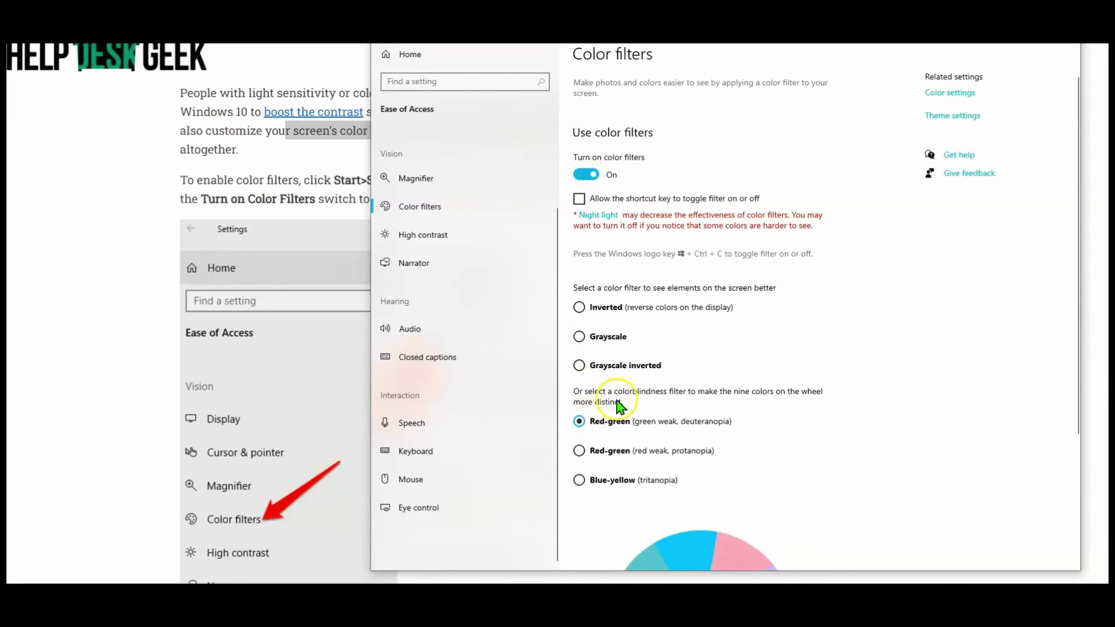
{"action": "scroll", "coordinate": [609, 377], "scroll_direction": "down", "scroll_amount": 3}
{"action": "scroll", "coordinate": [635, 343], "scroll_direction": "up", "scroll_amount": 2}
{"action": "scroll", "coordinate": [652, 270], "scroll_direction": "up", "scroll_amount": 1}
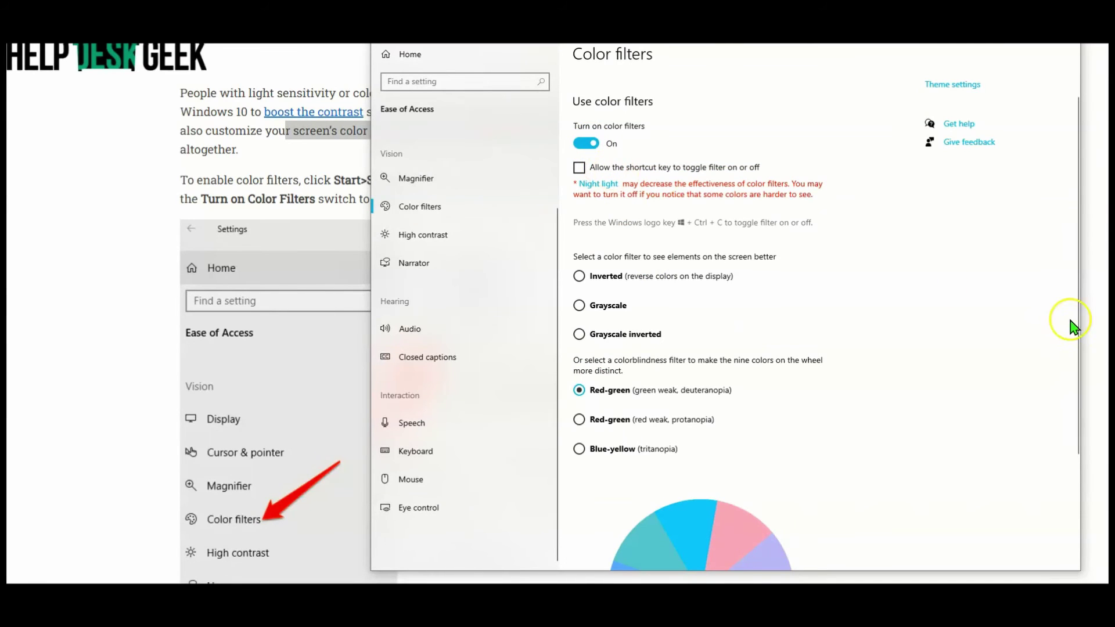
{"action": "left_click_drag", "start_coordinate": [1075, 348], "coordinate": [1070, 373]}
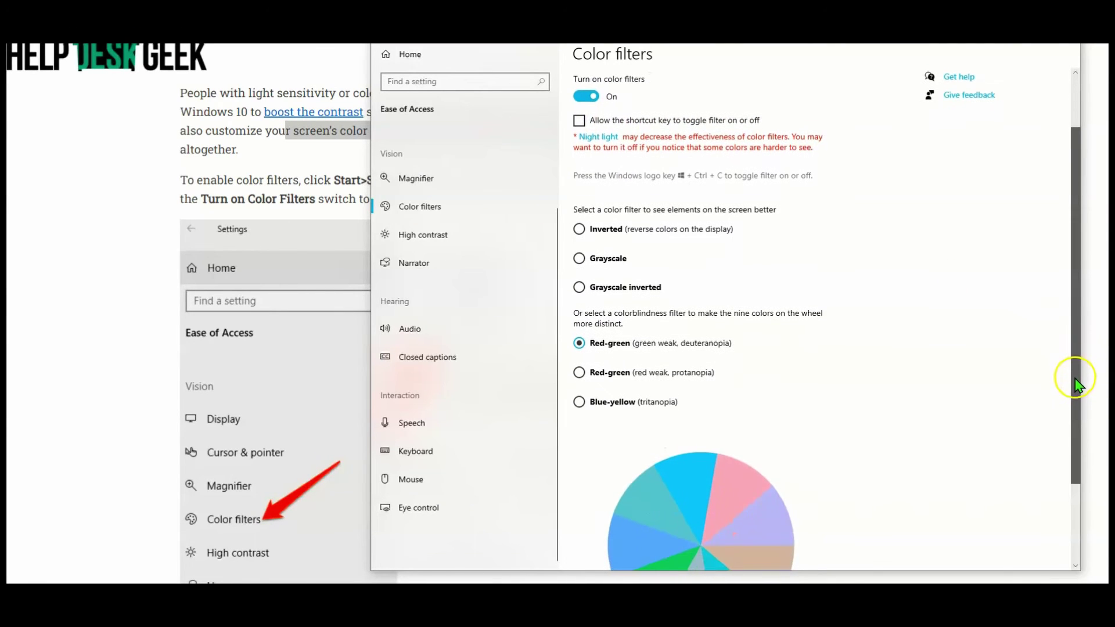
Step: Turn off color filters and check the color wheel without a filter
{"action": "left_click", "coordinate": [586, 85]}
{"action": "scroll", "coordinate": [733, 325], "scroll_direction": "down", "scroll_amount": 2}
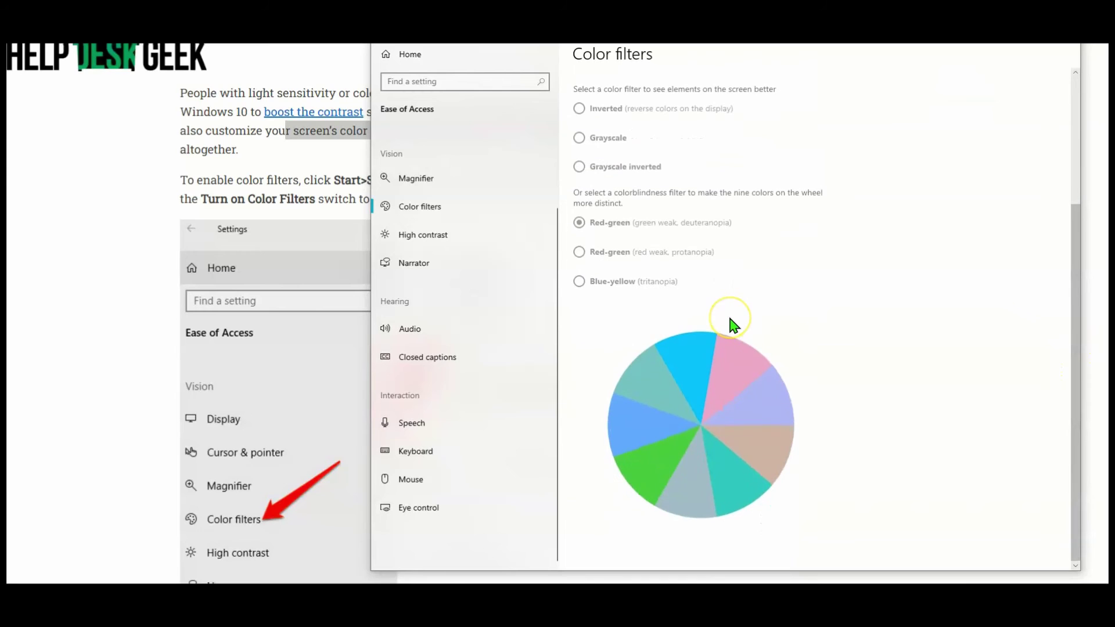
{"action": "scroll", "coordinate": [733, 325], "scroll_direction": "up", "scroll_amount": 3}
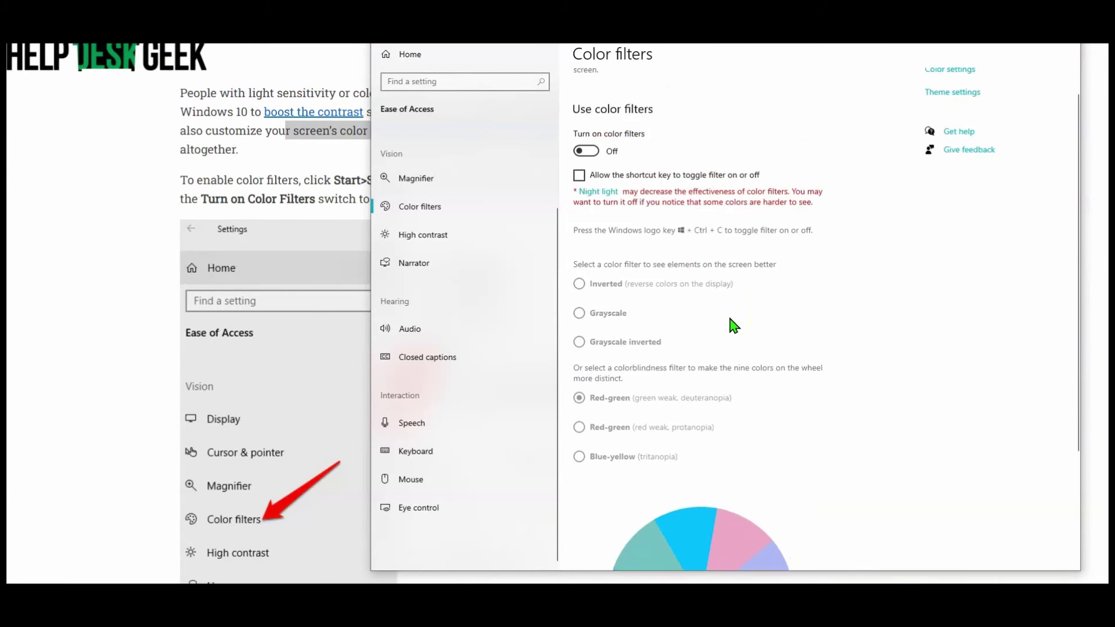
Step: Return to the article and read past Color Filters to the Mouse section on pointer size and color
{"action": "left_click", "coordinate": [114, 242]}
{"action": "scroll", "coordinate": [210, 231], "scroll_direction": "up", "scroll_amount": 1}
{"action": "scroll", "coordinate": [221, 262], "scroll_direction": "up", "scroll_amount": 3}
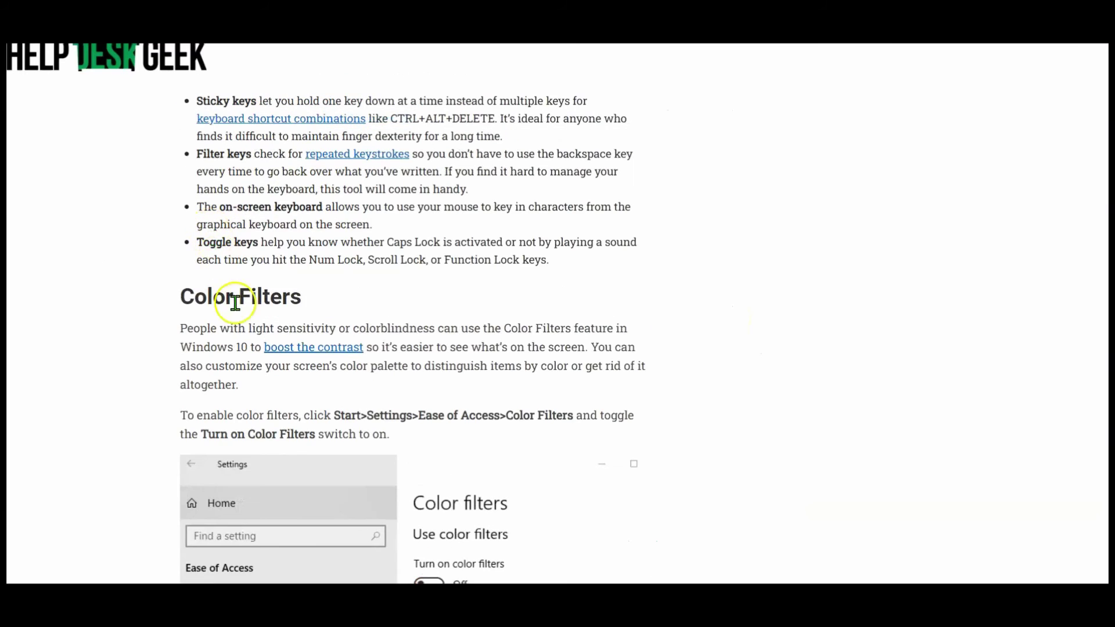
{"action": "scroll", "coordinate": [291, 319], "scroll_direction": "down", "scroll_amount": 10}
{"action": "scroll", "coordinate": [227, 298], "scroll_direction": "down", "scroll_amount": 6}
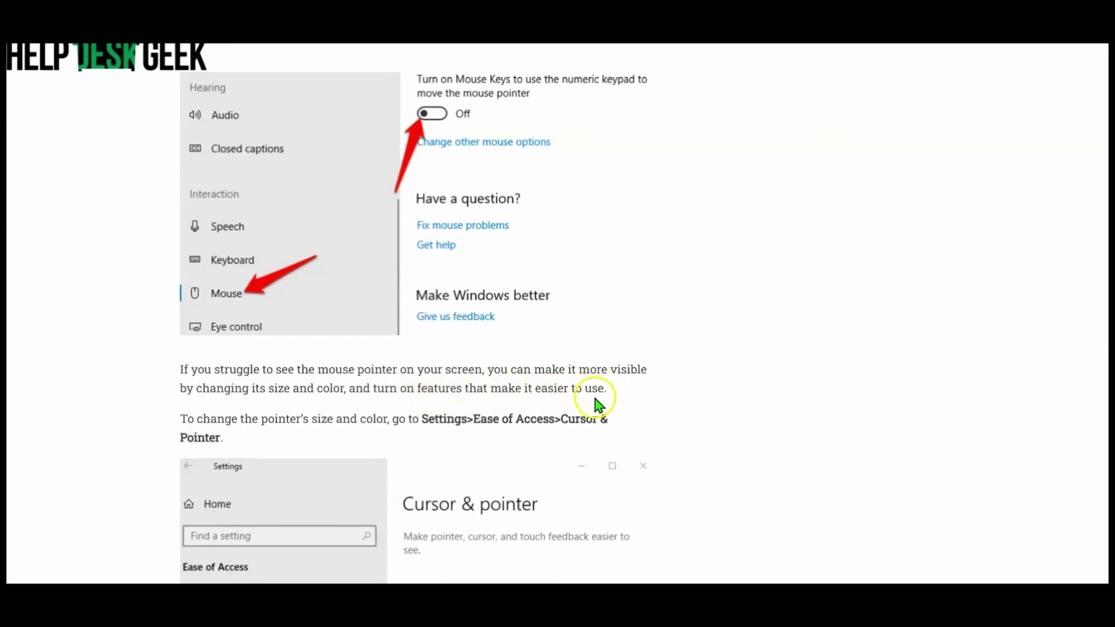
Step: Read the article's instructions on pointer size and color, and open the Mouse pointer page in Ease of Access settings
{"action": "scroll", "coordinate": [547, 418], "scroll_direction": "down", "scroll_amount": 2}
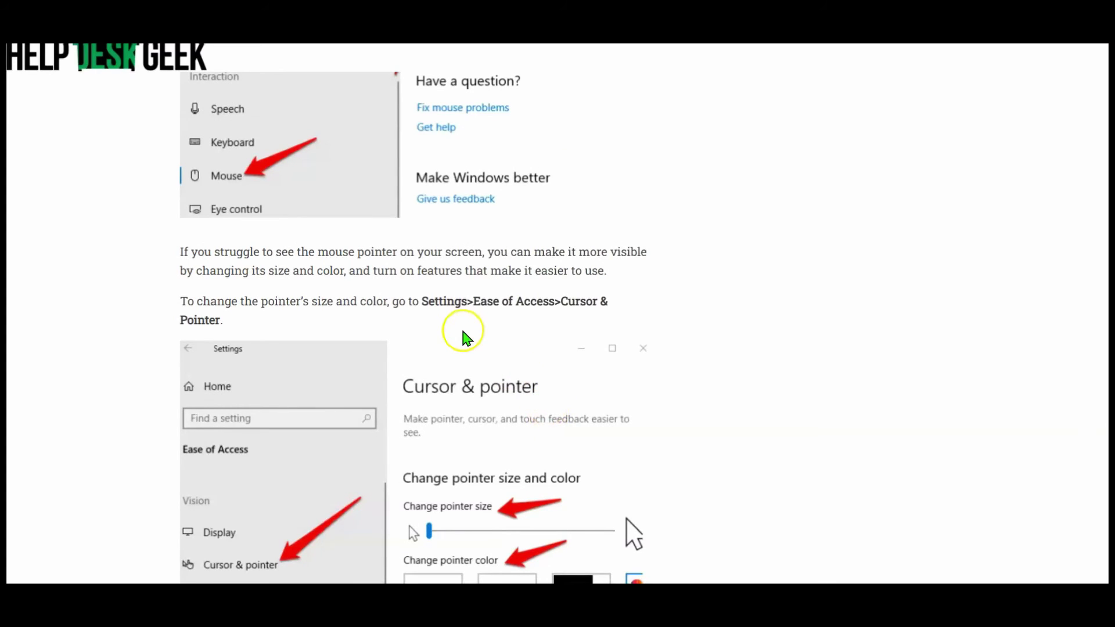
{"action": "scroll", "coordinate": [476, 293], "scroll_direction": "down", "scroll_amount": 1}
{"action": "scroll", "coordinate": [475, 293], "scroll_direction": "down", "scroll_amount": 1}
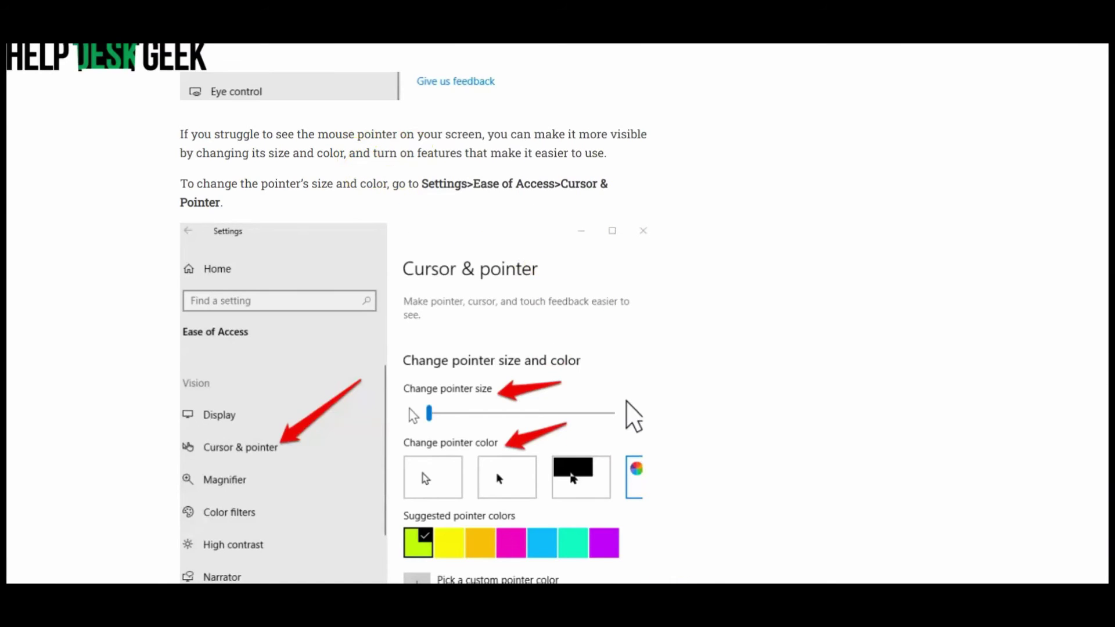
{"action": "key", "text": "alt+Tab"}
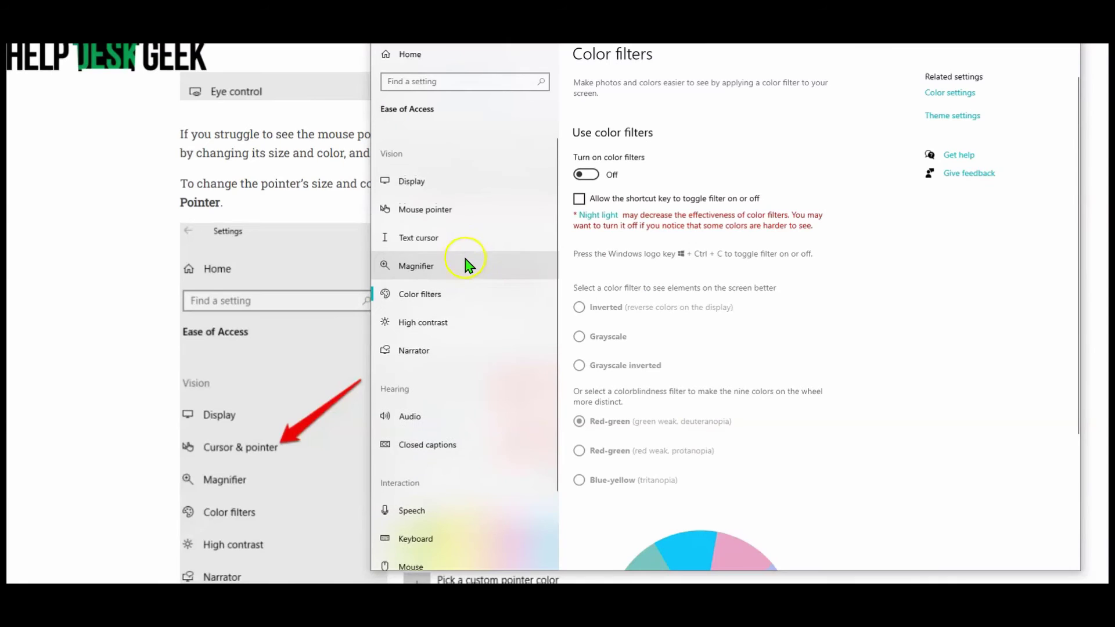
{"action": "left_click", "coordinate": [427, 213]}
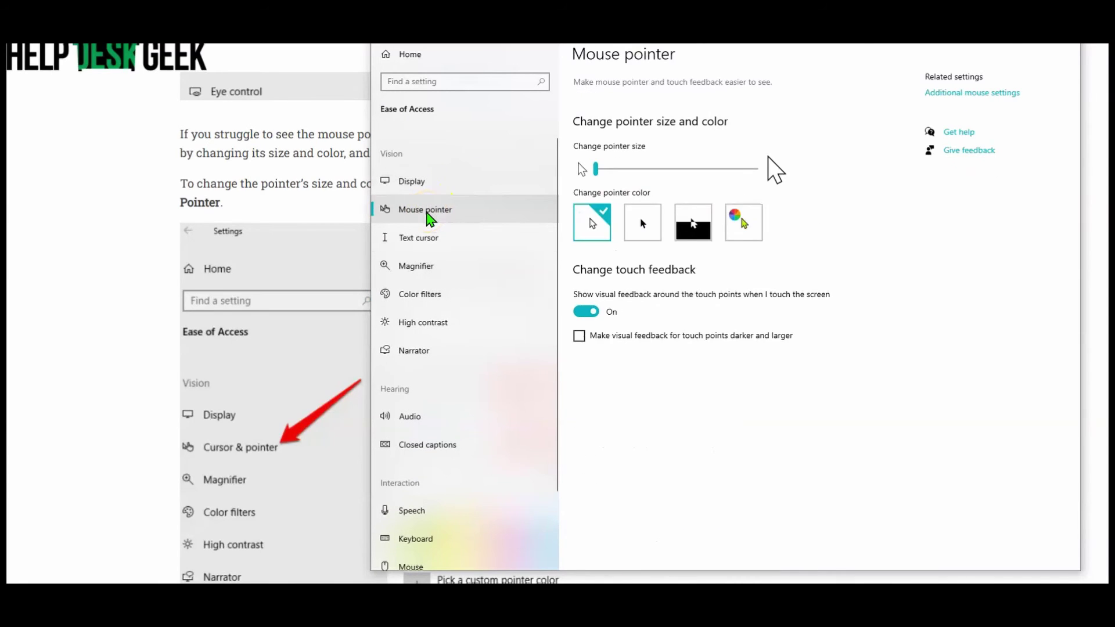
Step: Try the largest pointer size and return to the smallest, and set the custom pointer color to bright green
{"action": "left_click_drag", "start_coordinate": [596, 169], "coordinate": [767, 167]}
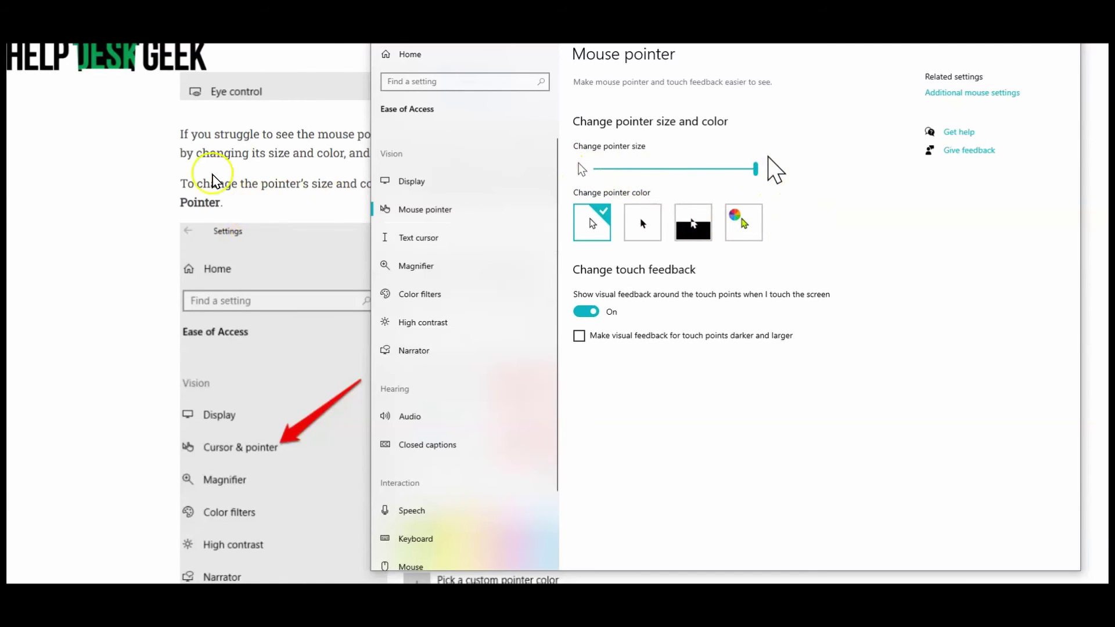
{"action": "left_click_drag", "start_coordinate": [756, 170], "coordinate": [591, 172]}
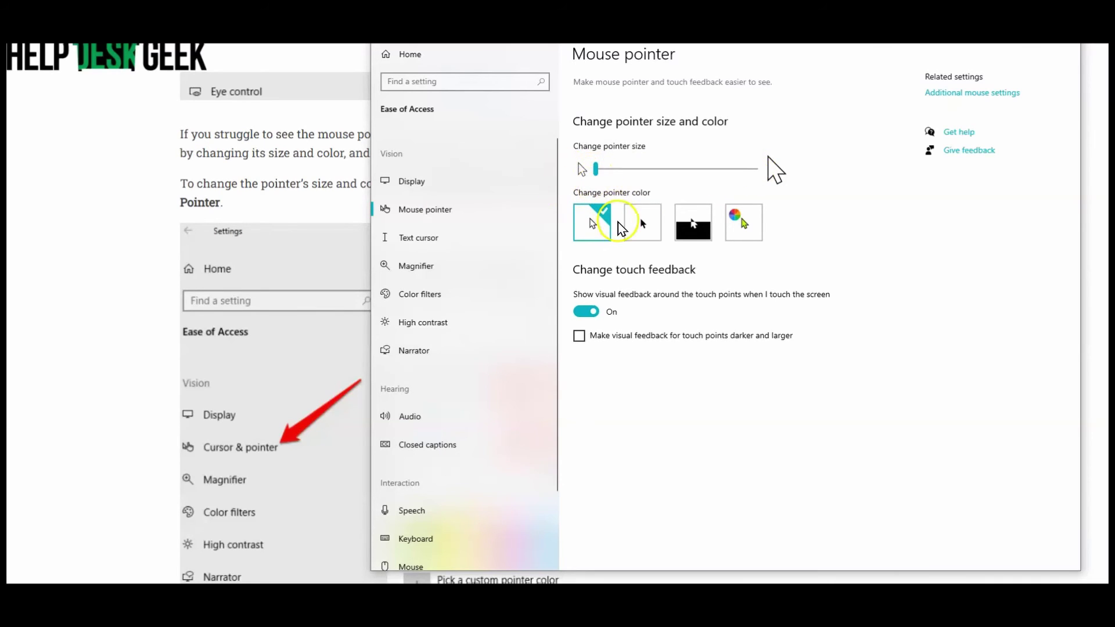
{"action": "left_click", "coordinate": [739, 234]}
{"action": "left_click", "coordinate": [782, 281]}
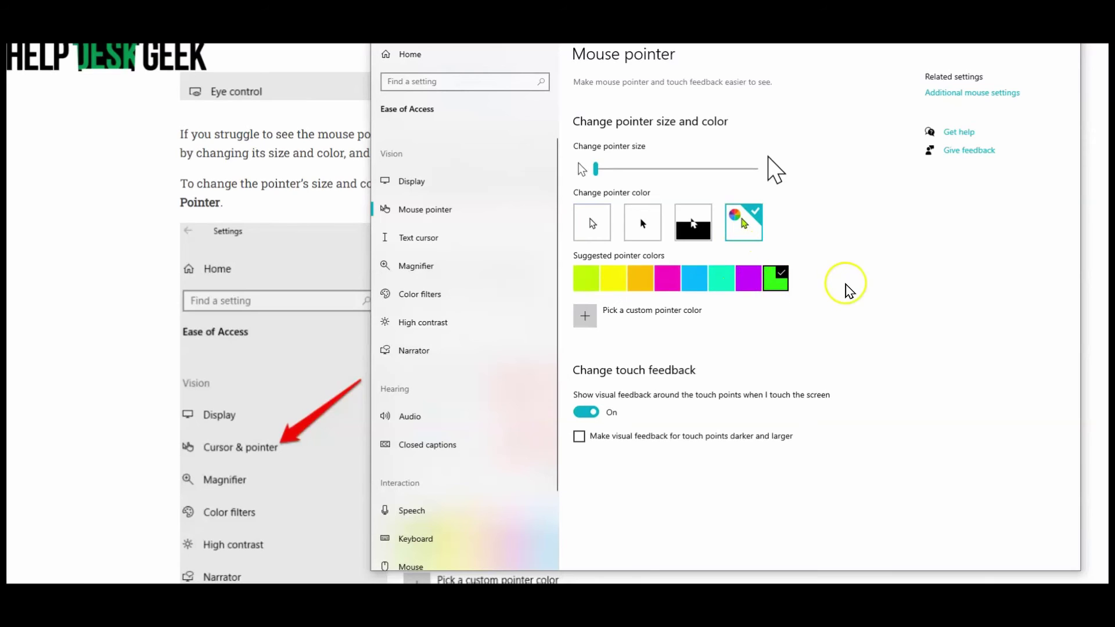
Step: Enlarge the pointer to its maximum size, try it on the Google search page, and return it to the smallest size
{"action": "left_click_drag", "start_coordinate": [594, 169], "coordinate": [755, 170]}
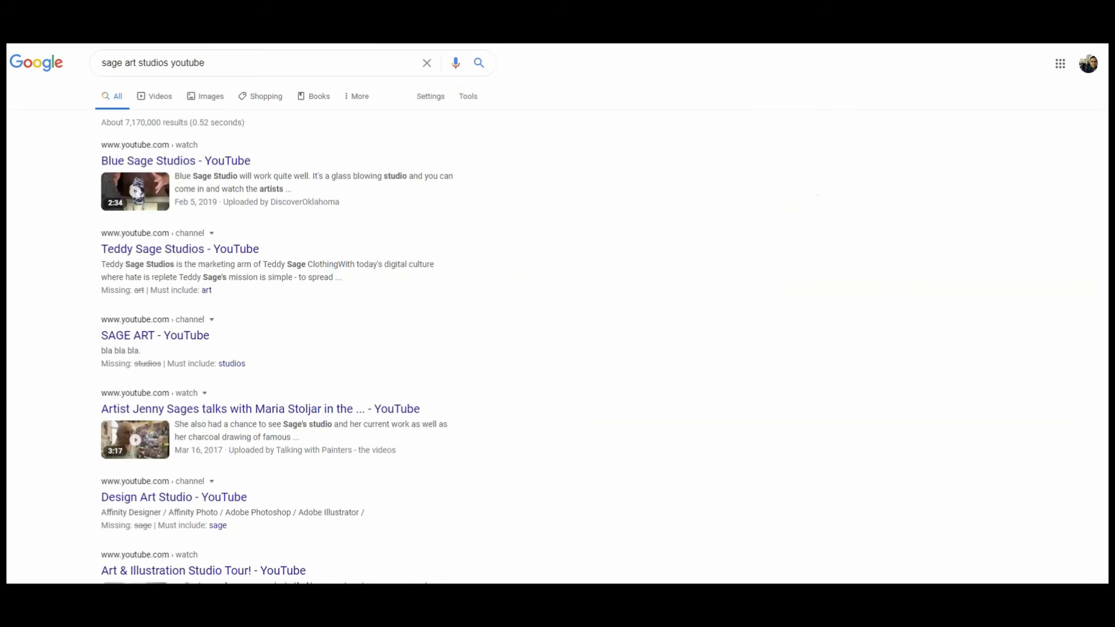
{"action": "left_click", "coordinate": [213, 63]}
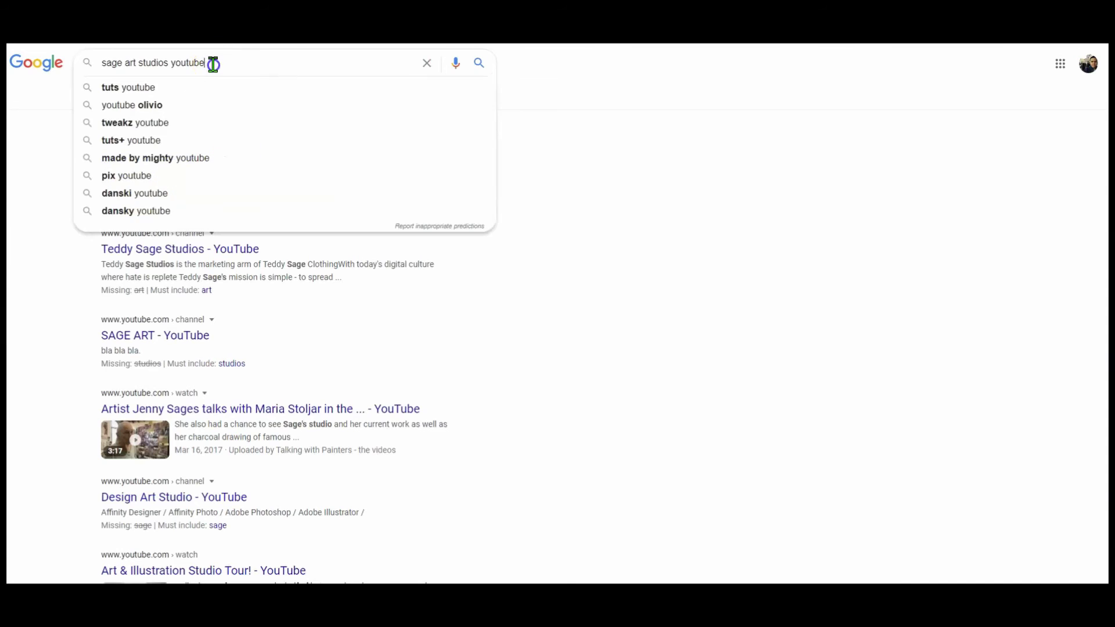
{"action": "left_click_drag", "start_coordinate": [168, 62], "coordinate": [82, 67]}
{"action": "left_click", "coordinate": [596, 168]}
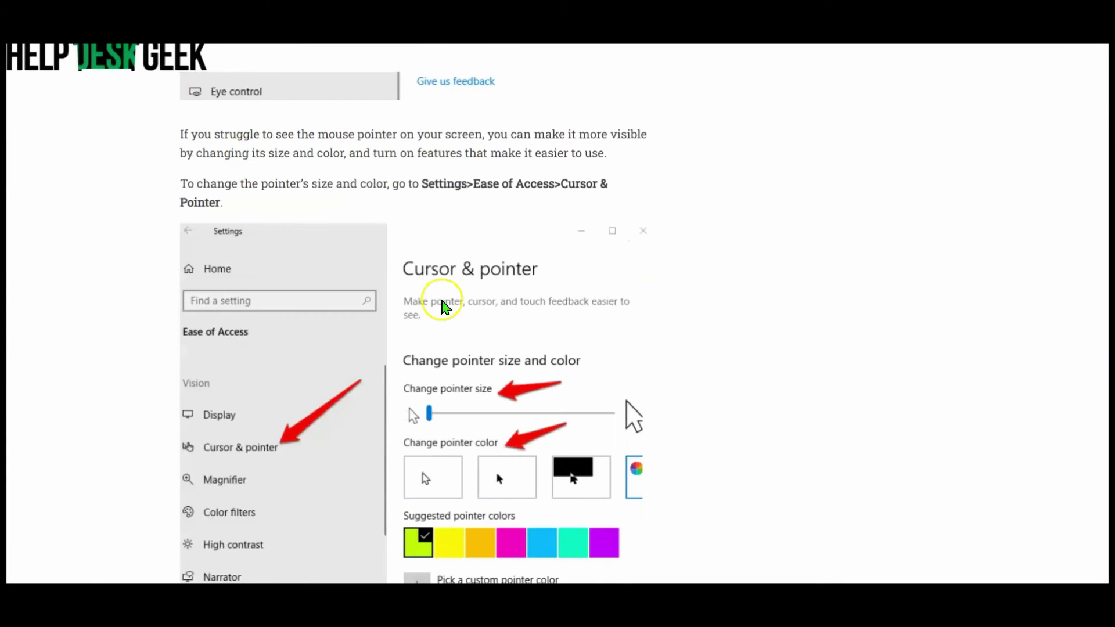
{"action": "left_click_drag", "start_coordinate": [753, 168], "coordinate": [607, 193]}
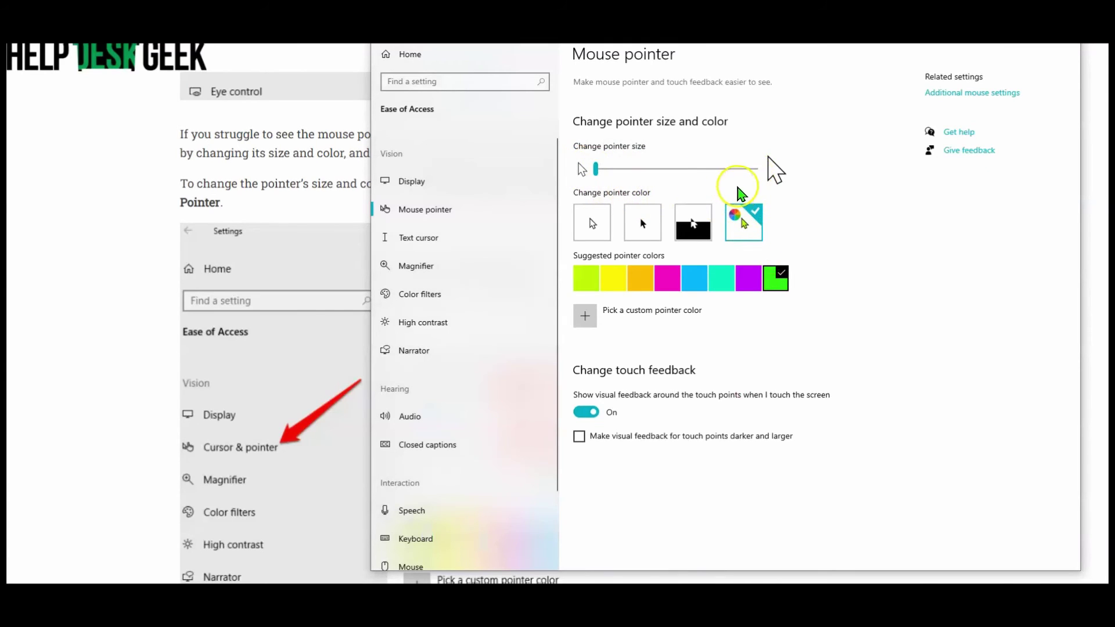
Step: Try slightly larger pointer sizes and restore the smallest, and view the option for picking a custom pointer color
{"action": "left_click_drag", "start_coordinate": [596, 168], "coordinate": [618, 169]}
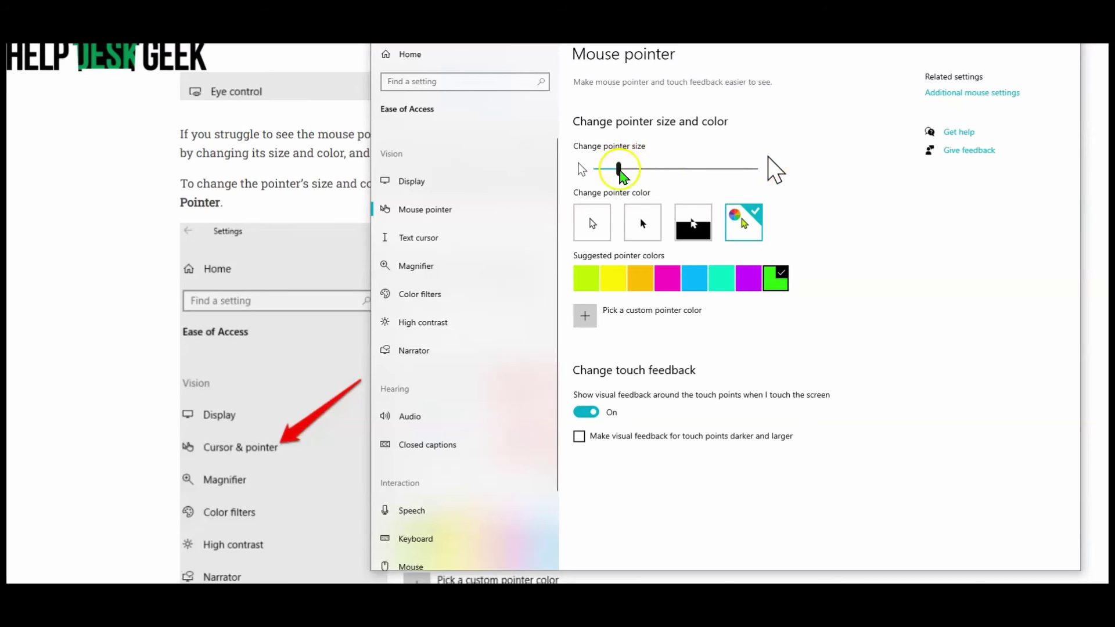
{"action": "left_click_drag", "start_coordinate": [618, 168], "coordinate": [630, 169]}
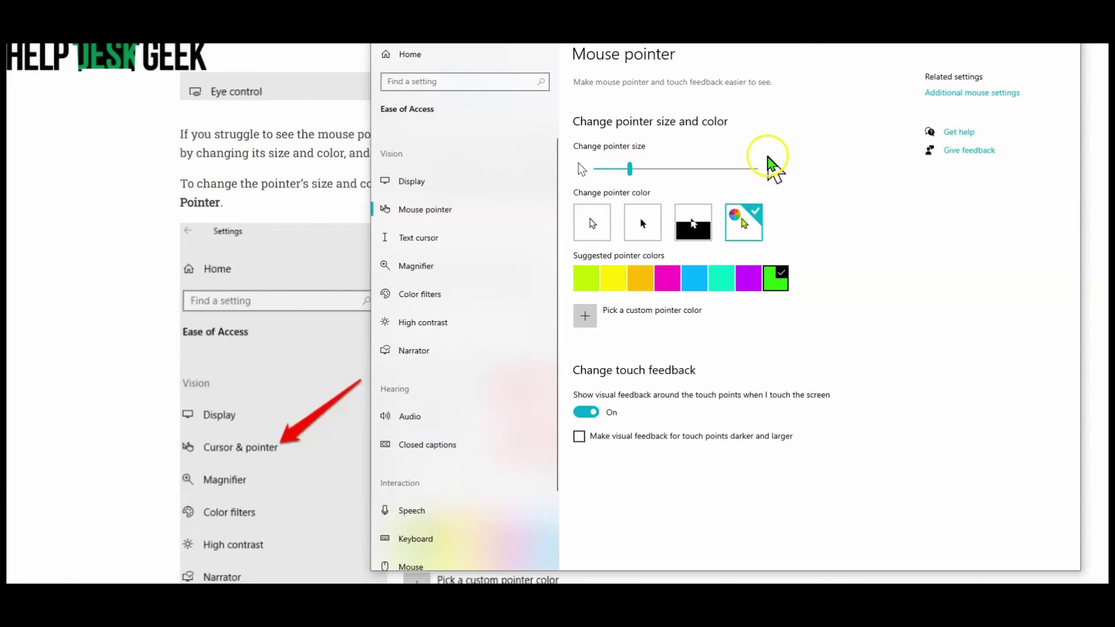
{"action": "left_click_drag", "start_coordinate": [629, 169], "coordinate": [576, 152]}
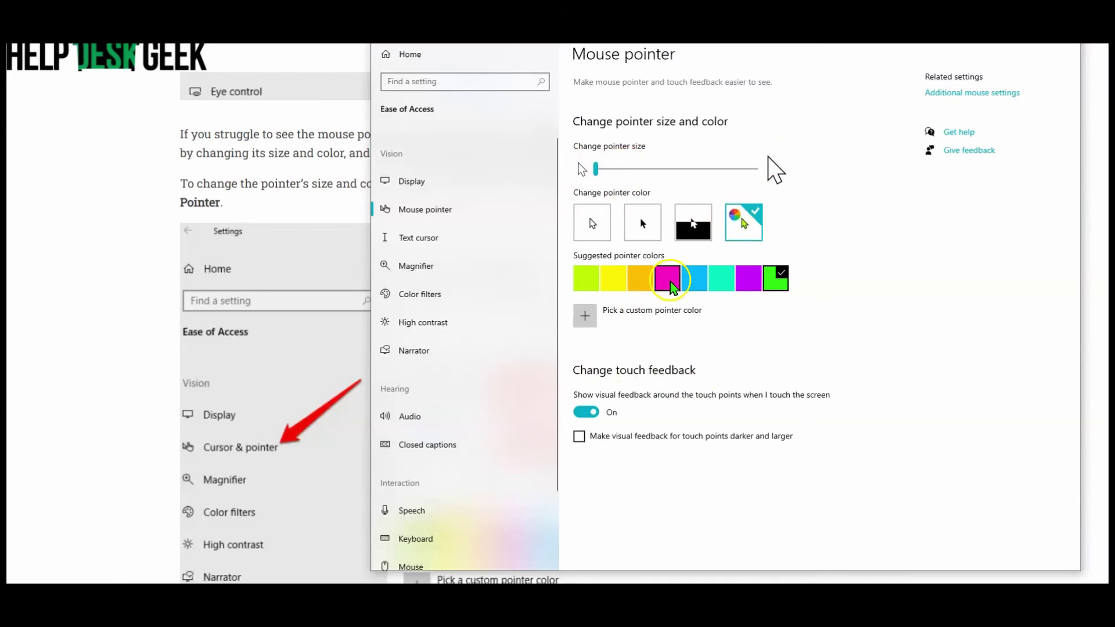
{"action": "left_click", "coordinate": [587, 319]}
{"action": "left_click", "coordinate": [676, 409]}
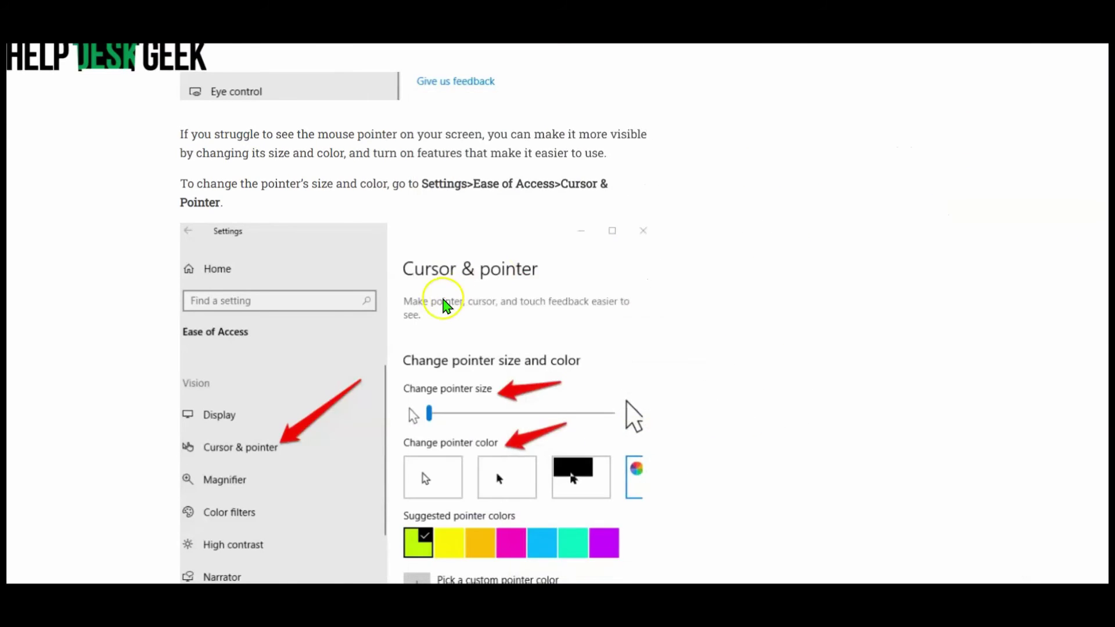
Step: Return to the article and read past Mouse Keys to the Eye Control introduction on typing responses with eye-tracking software
{"action": "scroll", "coordinate": [398, 313], "scroll_direction": "down", "scroll_amount": 10}
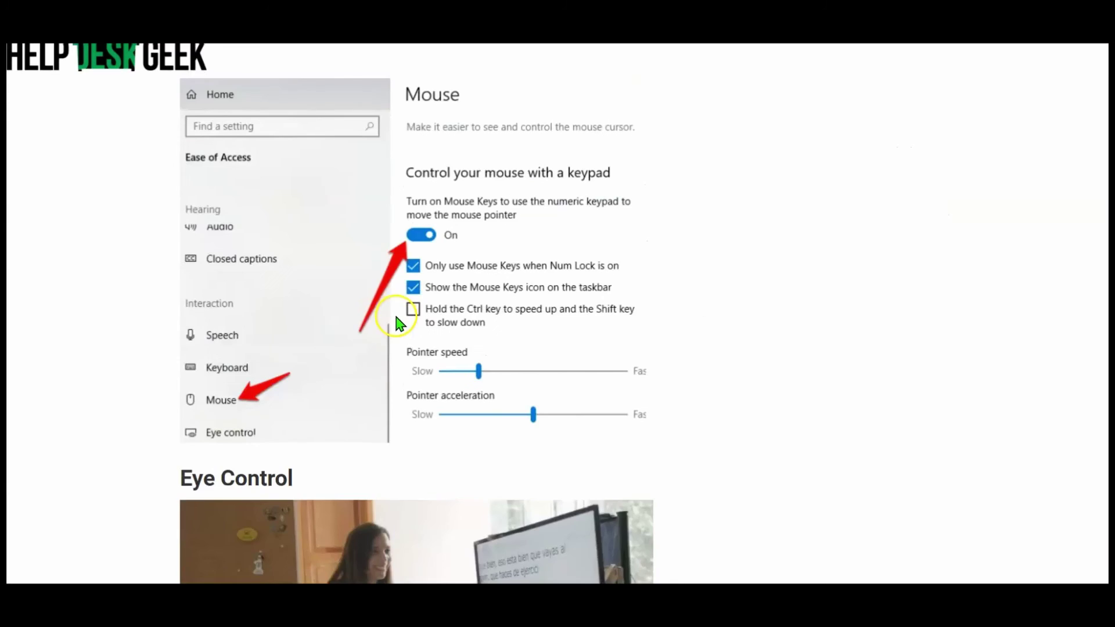
{"action": "scroll", "coordinate": [398, 319], "scroll_direction": "up", "scroll_amount": 4}
{"action": "scroll", "coordinate": [389, 318], "scroll_direction": "down", "scroll_amount": 8}
{"action": "left_click_drag", "start_coordinate": [214, 241], "coordinate": [330, 256]}
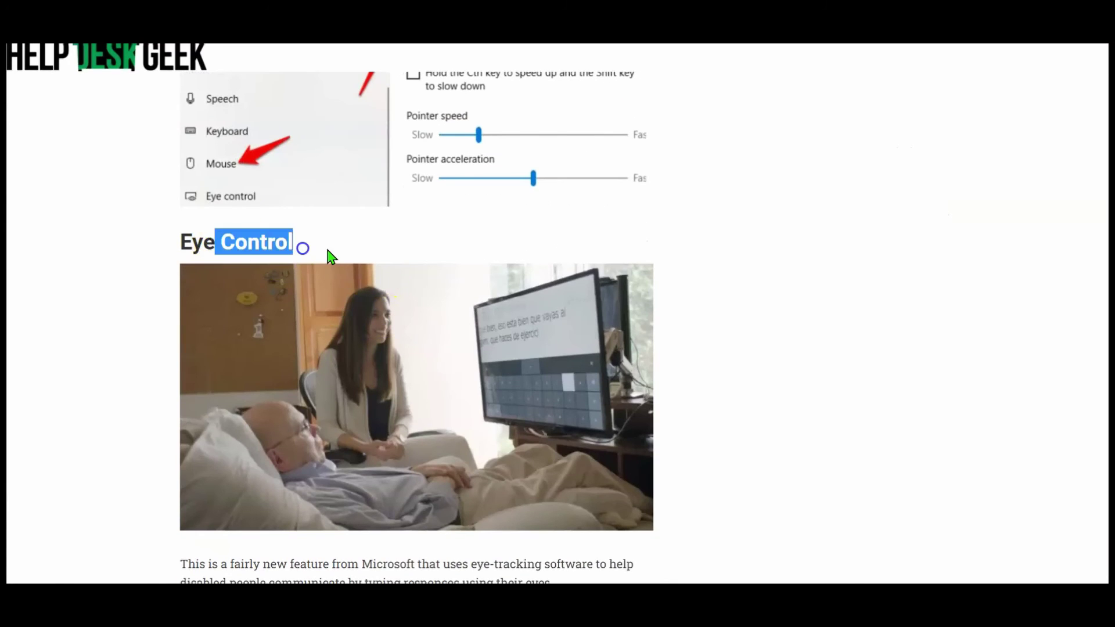
{"action": "scroll", "coordinate": [349, 261], "scroll_direction": "down", "scroll_amount": 4}
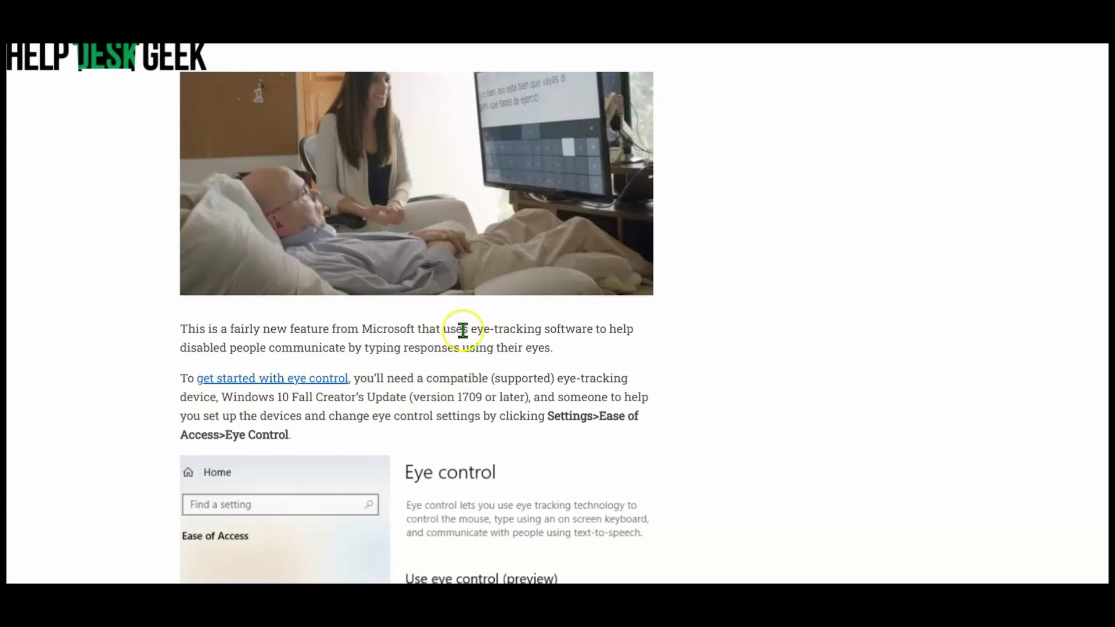
{"action": "left_click_drag", "start_coordinate": [527, 328], "coordinate": [610, 339]}
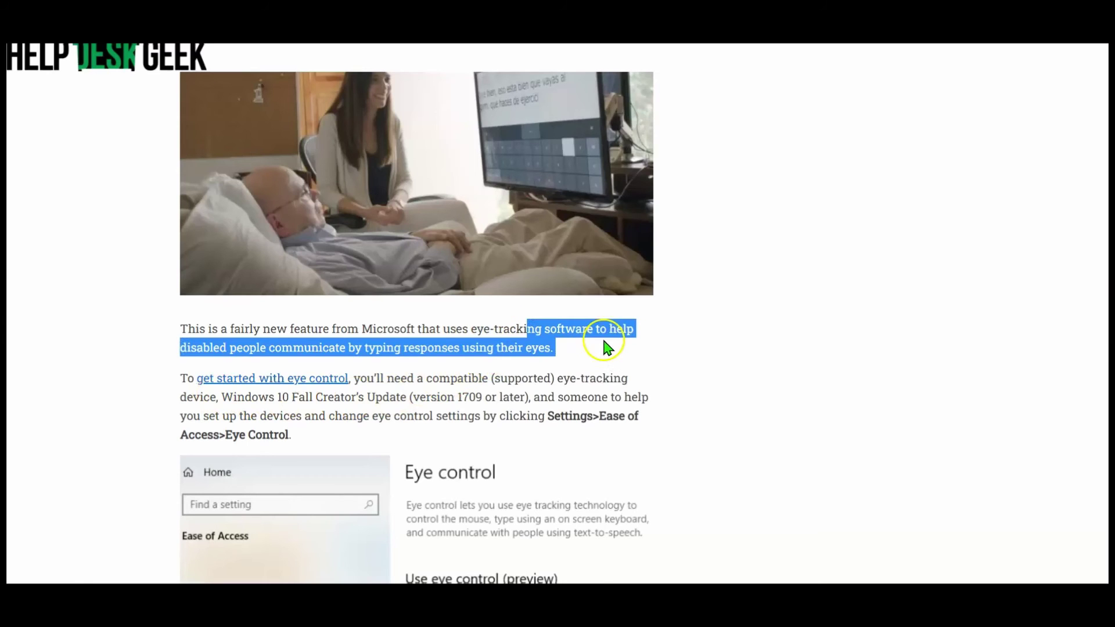
{"action": "left_click", "coordinate": [368, 336]}
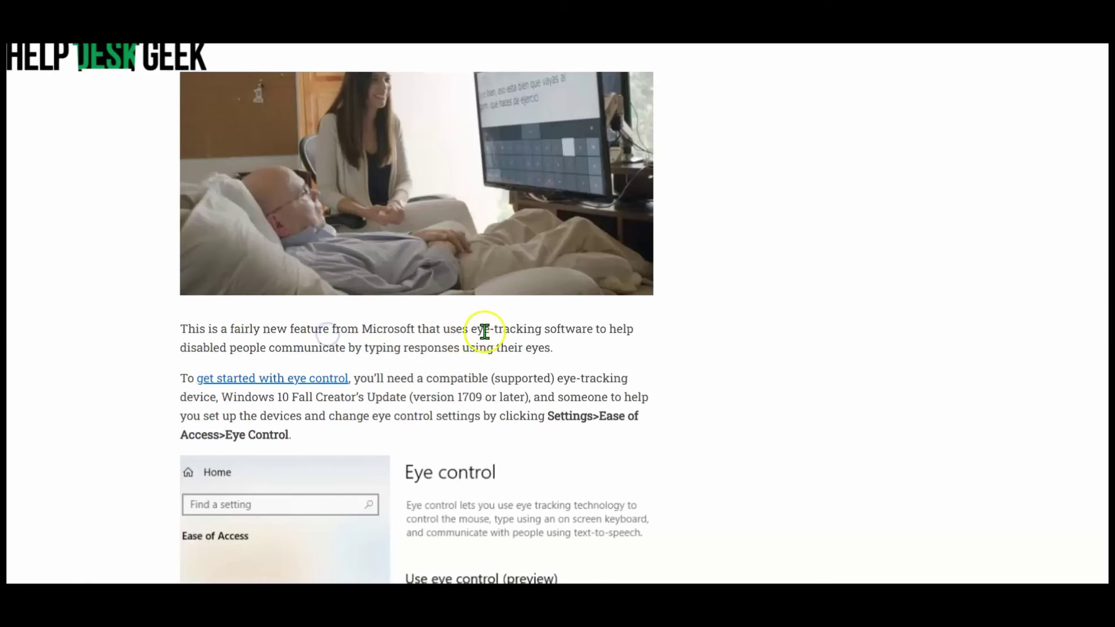
{"action": "left_click_drag", "start_coordinate": [490, 328], "coordinate": [549, 329]}
{"action": "left_click_drag", "start_coordinate": [203, 347], "coordinate": [450, 351]}
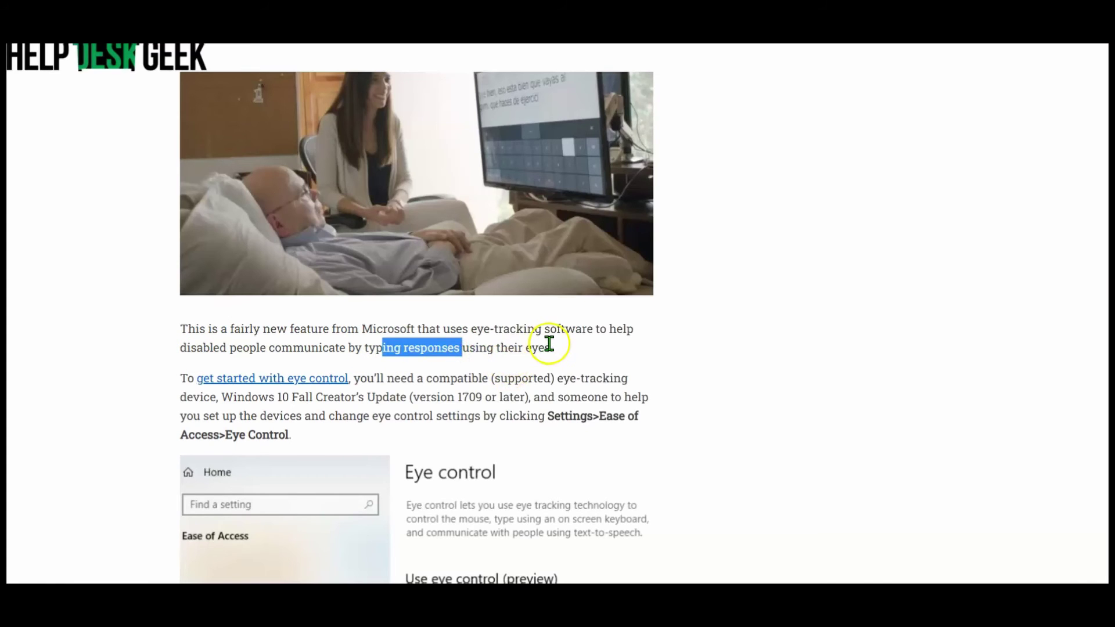
Step: Examine the Eye Control requirements: the supported eye-tracking device, the Windows 10 version, and the help needed for setup
{"action": "scroll", "coordinate": [551, 347], "scroll_direction": "down", "scroll_amount": 2}
{"action": "scroll", "coordinate": [505, 346], "scroll_direction": "down", "scroll_amount": 2}
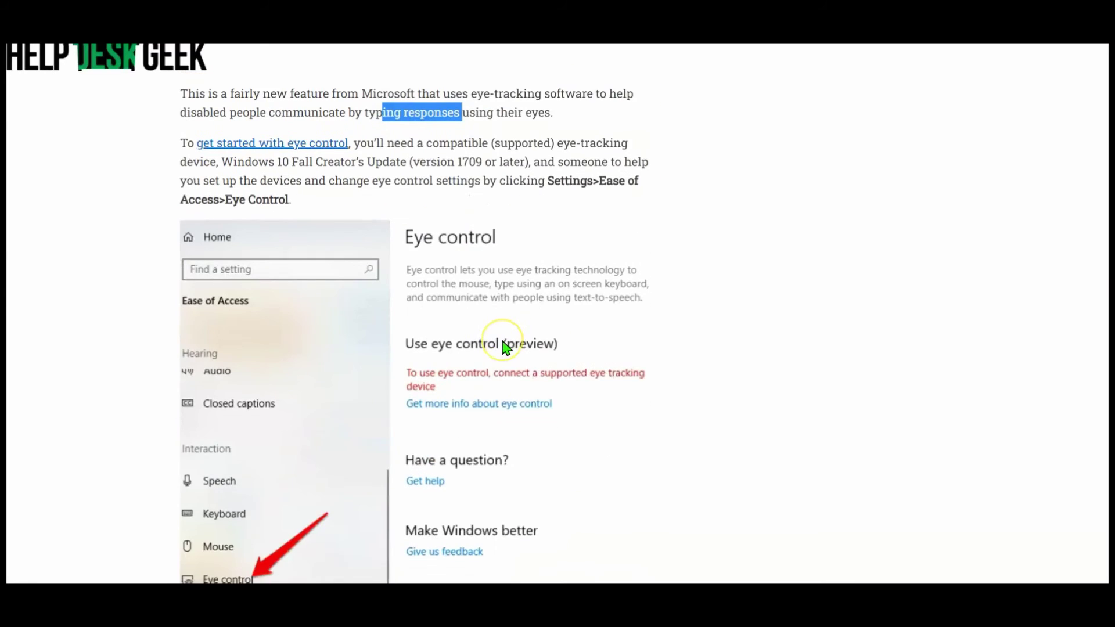
{"action": "scroll", "coordinate": [504, 346], "scroll_direction": "up", "scroll_amount": 2}
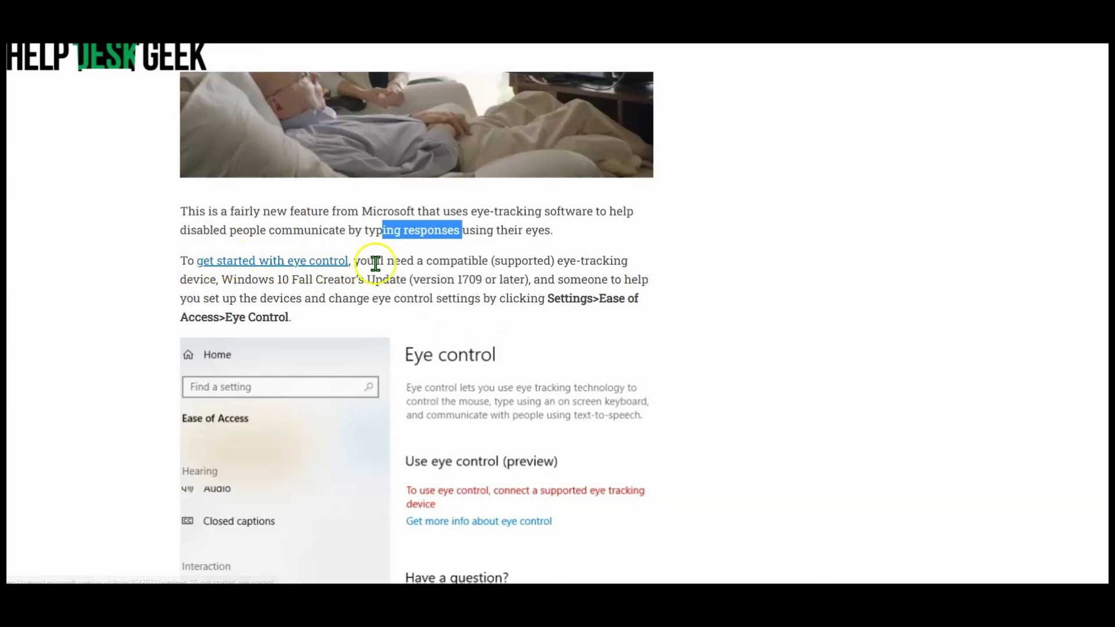
{"action": "left_click_drag", "start_coordinate": [498, 261], "coordinate": [609, 263]}
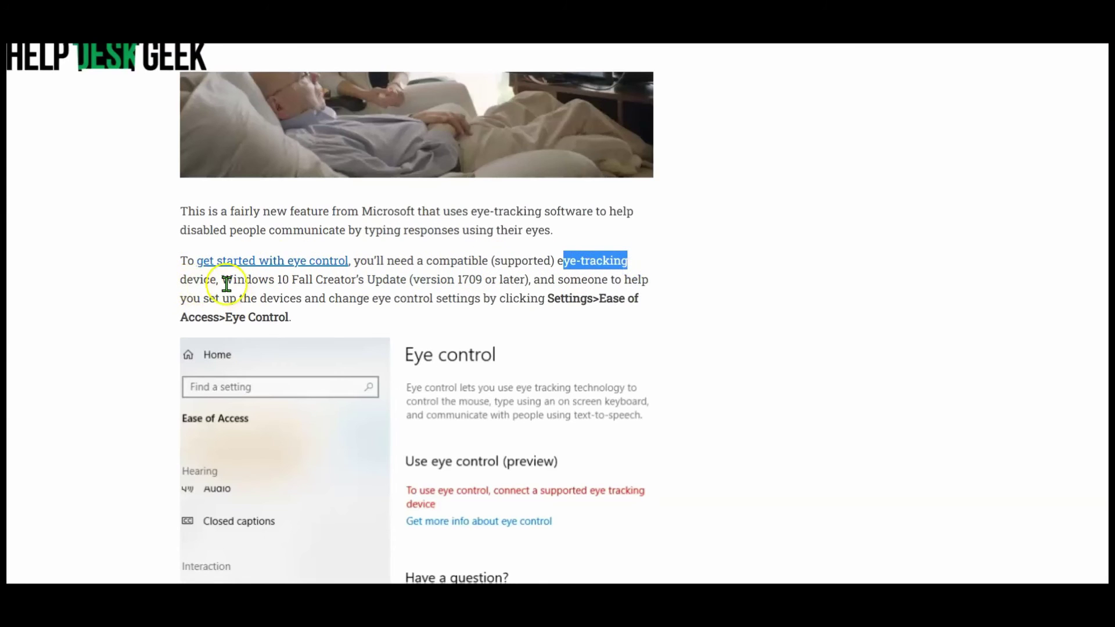
{"action": "left_click_drag", "start_coordinate": [247, 283], "coordinate": [473, 297]}
{"action": "left_click", "coordinate": [512, 285]}
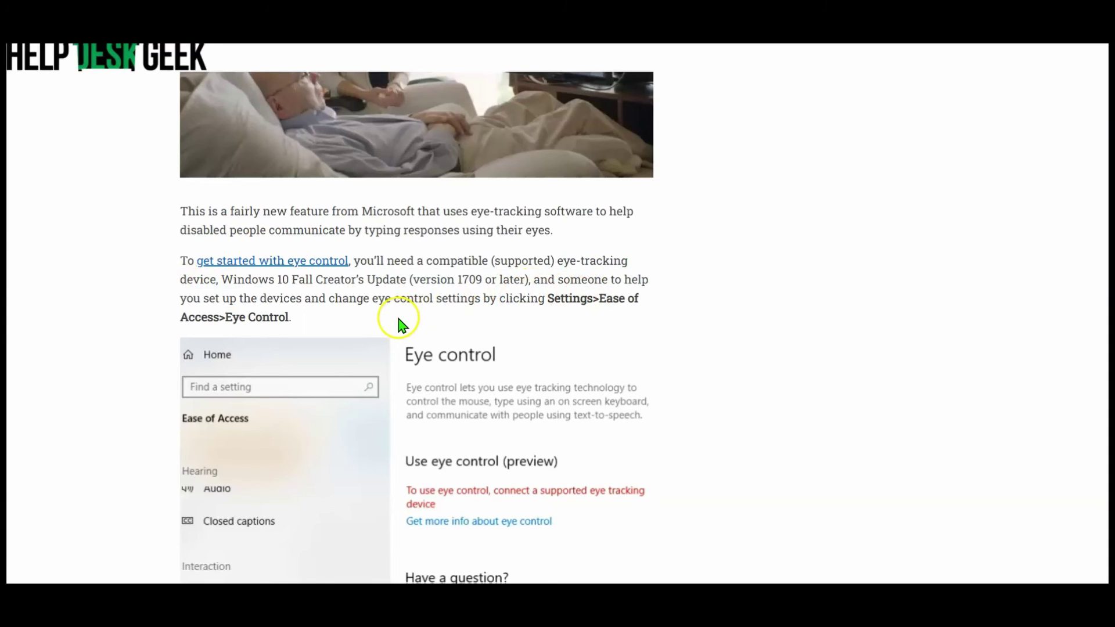
{"action": "left_click_drag", "start_coordinate": [556, 280], "coordinate": [642, 284]}
{"action": "left_click_drag", "start_coordinate": [201, 298], "coordinate": [552, 316]}
Step: Read on through the Eye Control success story and the Conclusion, and open the Eye control page in Ease of Access settings
{"action": "scroll", "coordinate": [503, 311], "scroll_direction": "down", "scroll_amount": 6}
{"action": "scroll", "coordinate": [493, 320], "scroll_direction": "down", "scroll_amount": 3}
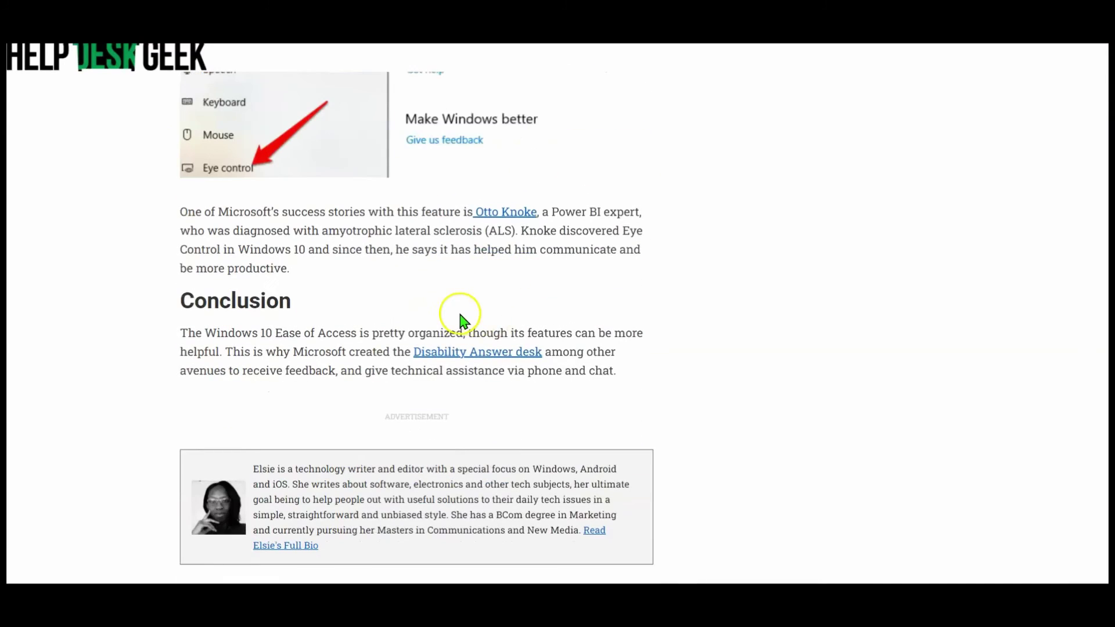
{"action": "scroll", "coordinate": [368, 304], "scroll_direction": "down", "scroll_amount": 5}
{"action": "scroll", "coordinate": [501, 321], "scroll_direction": "up", "scroll_amount": 7}
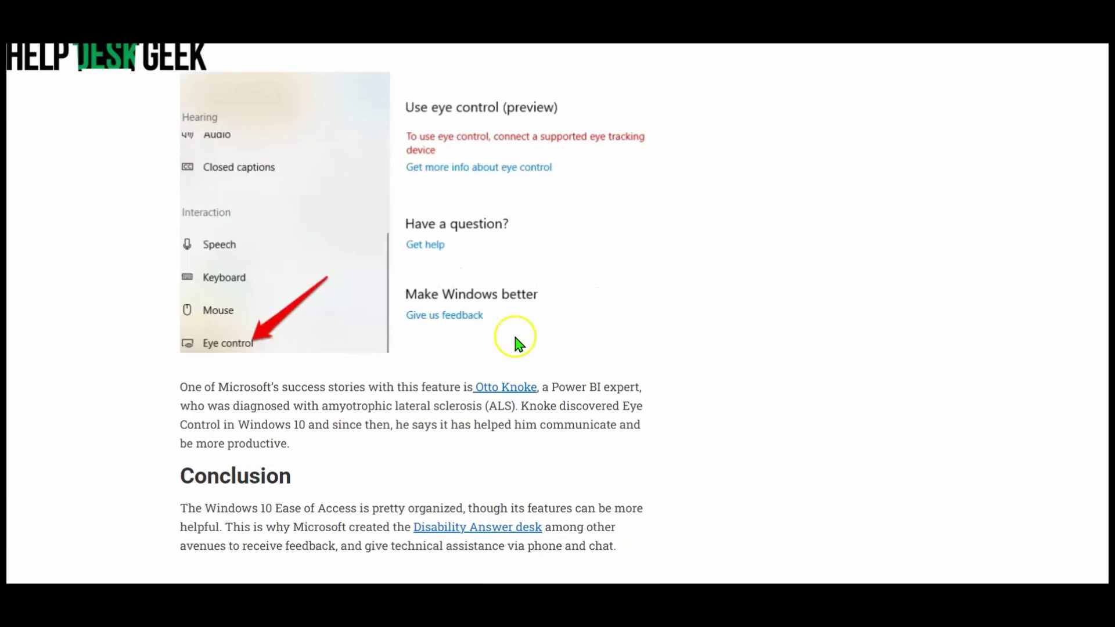
{"action": "scroll", "coordinate": [488, 241], "scroll_direction": "down", "scroll_amount": 3}
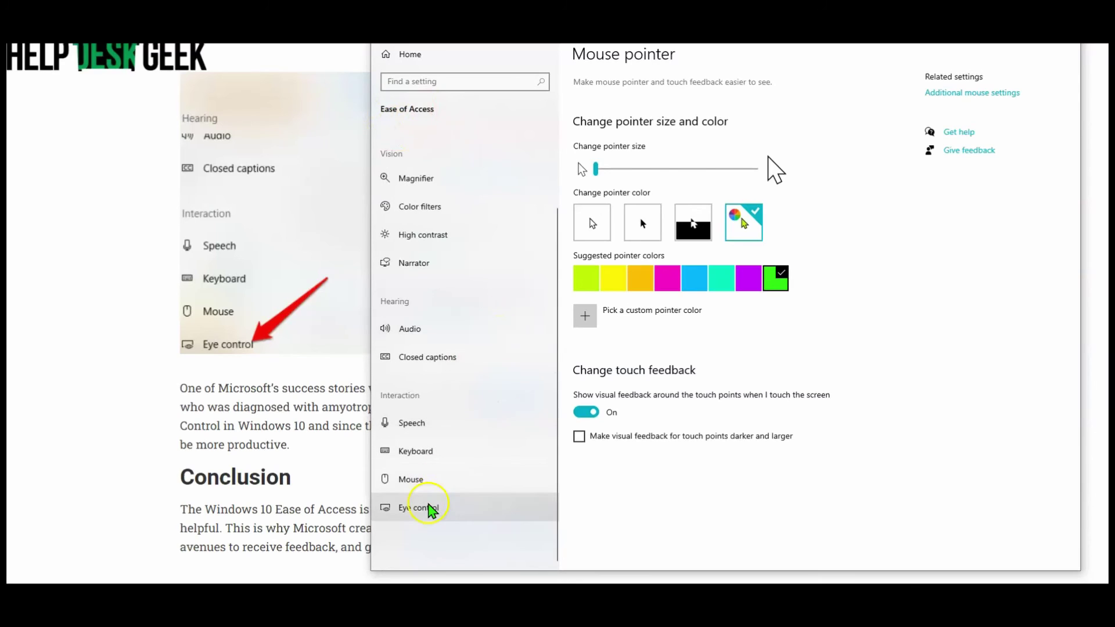
{"action": "left_click", "coordinate": [428, 506]}
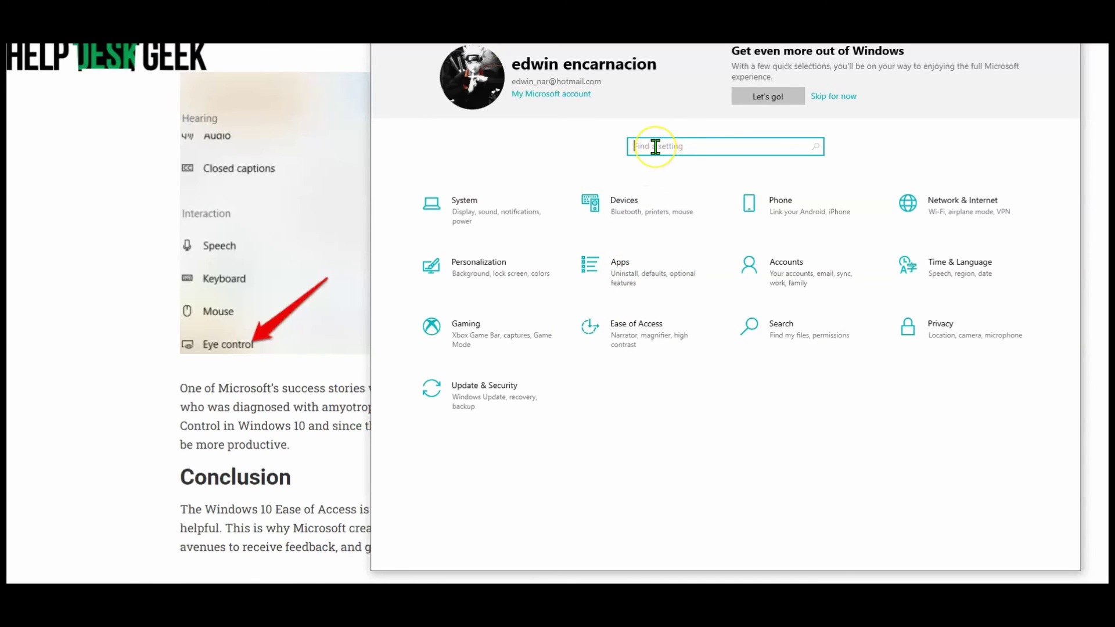
Step: Search Windows Settings for "ease" and open the Ease of Access brightness setting to look through the accessibility categories
{"action": "type", "text": "ase"}
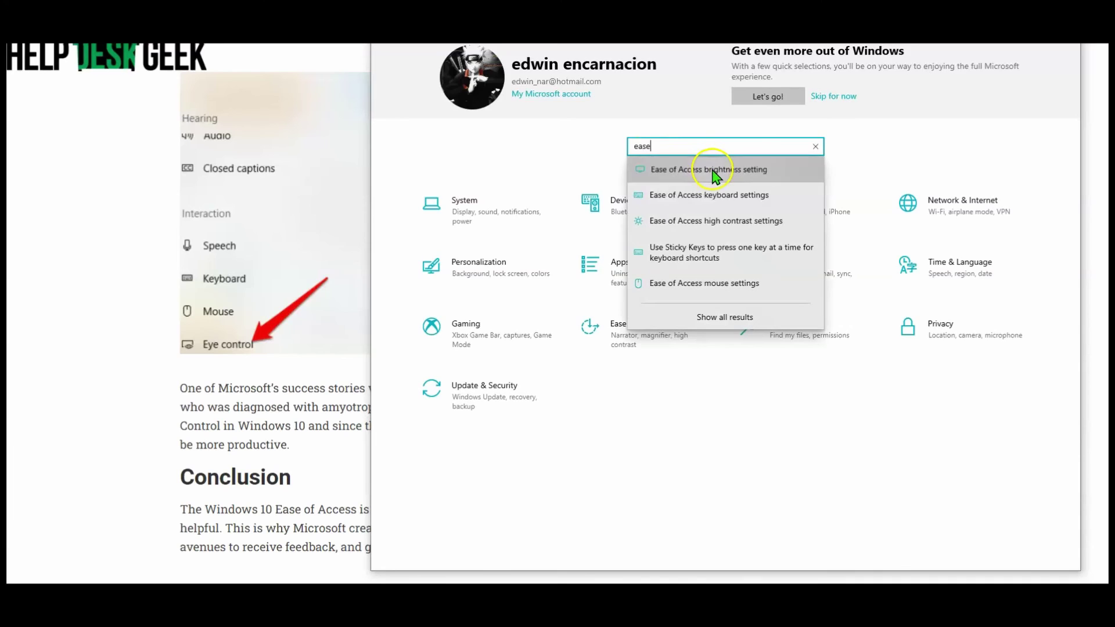
{"action": "left_click", "coordinate": [718, 169]}
{"action": "scroll", "coordinate": [522, 290], "scroll_direction": "down", "scroll_amount": 3}
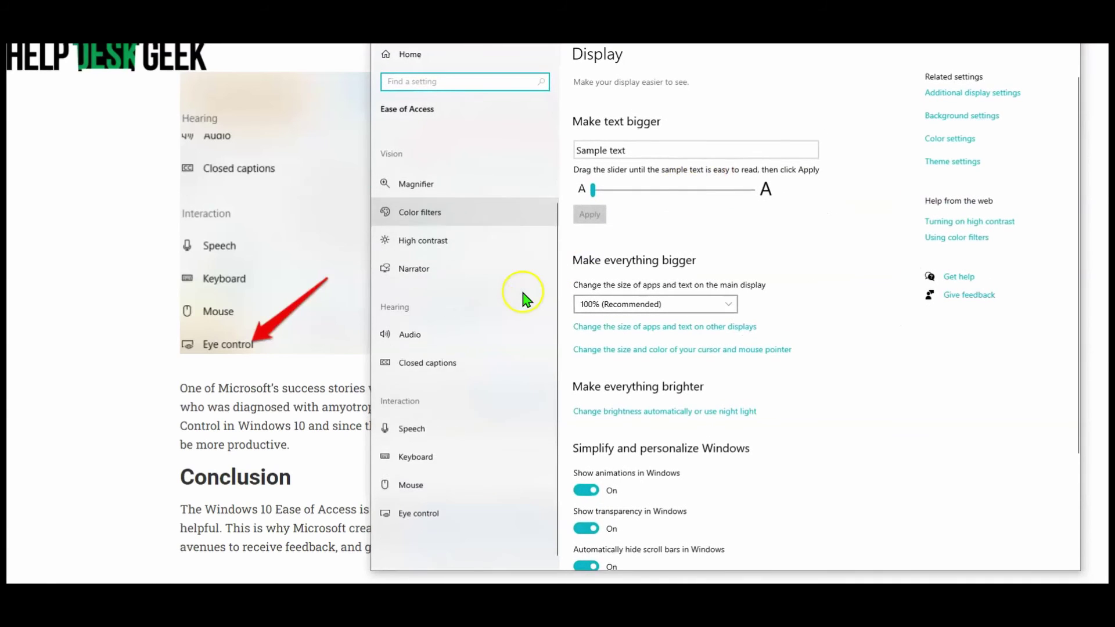
{"action": "left_click", "coordinate": [462, 340]}
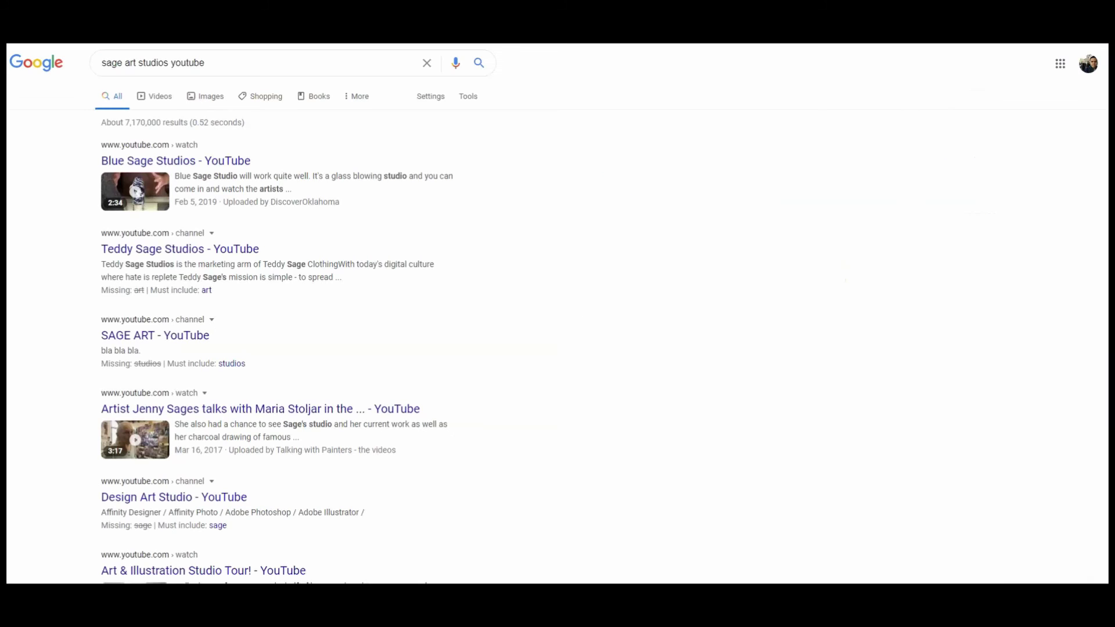
Step: Go to YouTube and search it for "sage art studio"
{"action": "key", "text": "ctrl+l"}
{"action": "type", "text": "youtube"}
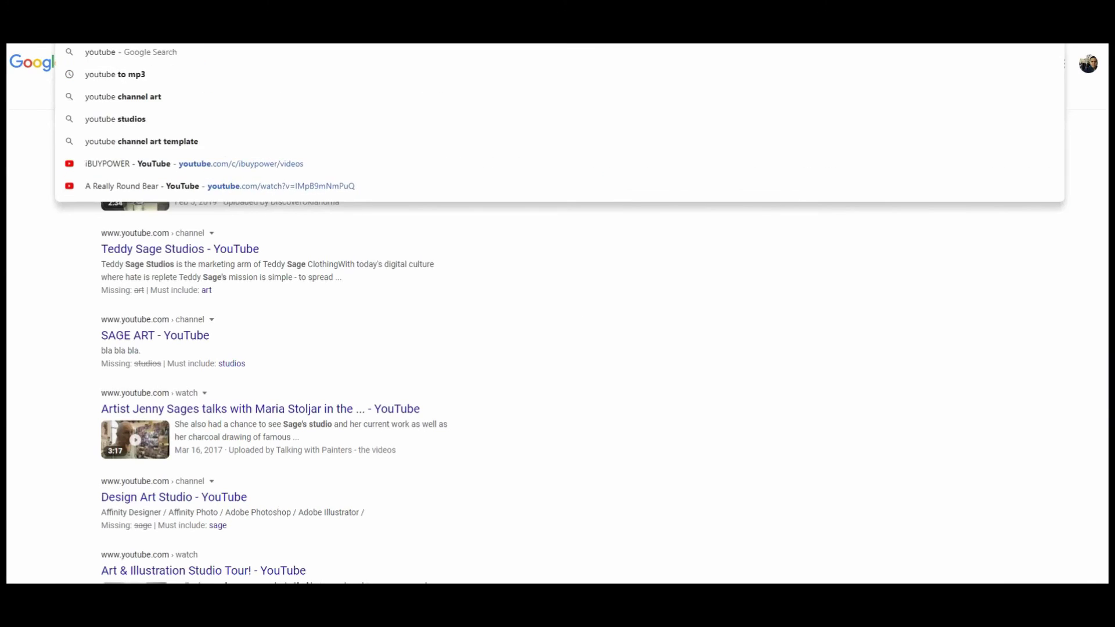
{"action": "key", "text": "Return"}
{"action": "left_click", "coordinate": [642, 53]}
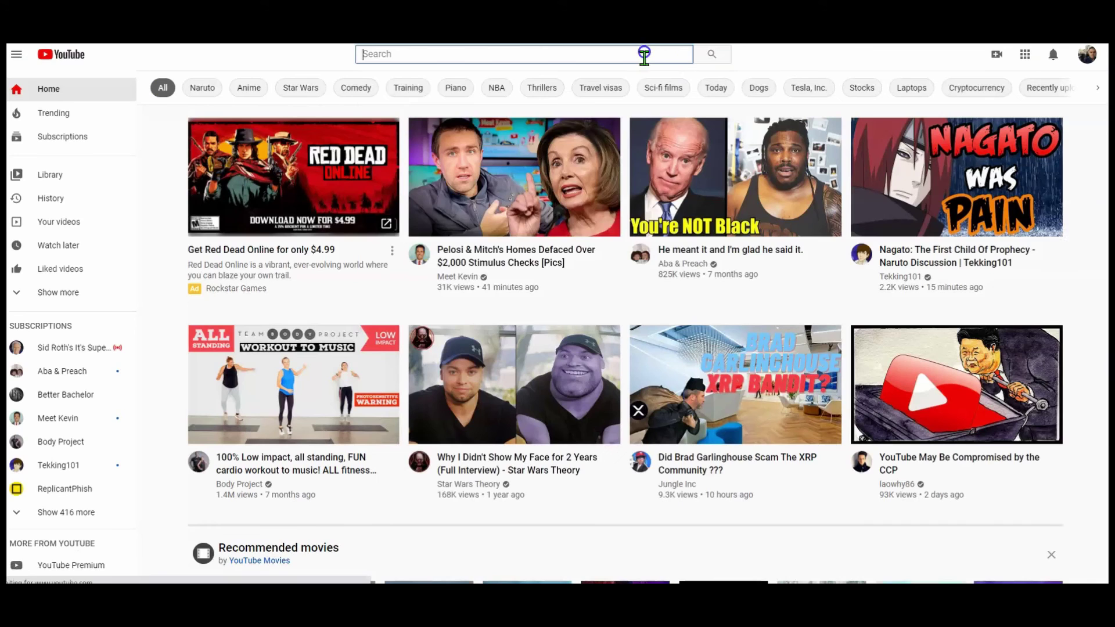
{"action": "type", "text": "sage art studio"}
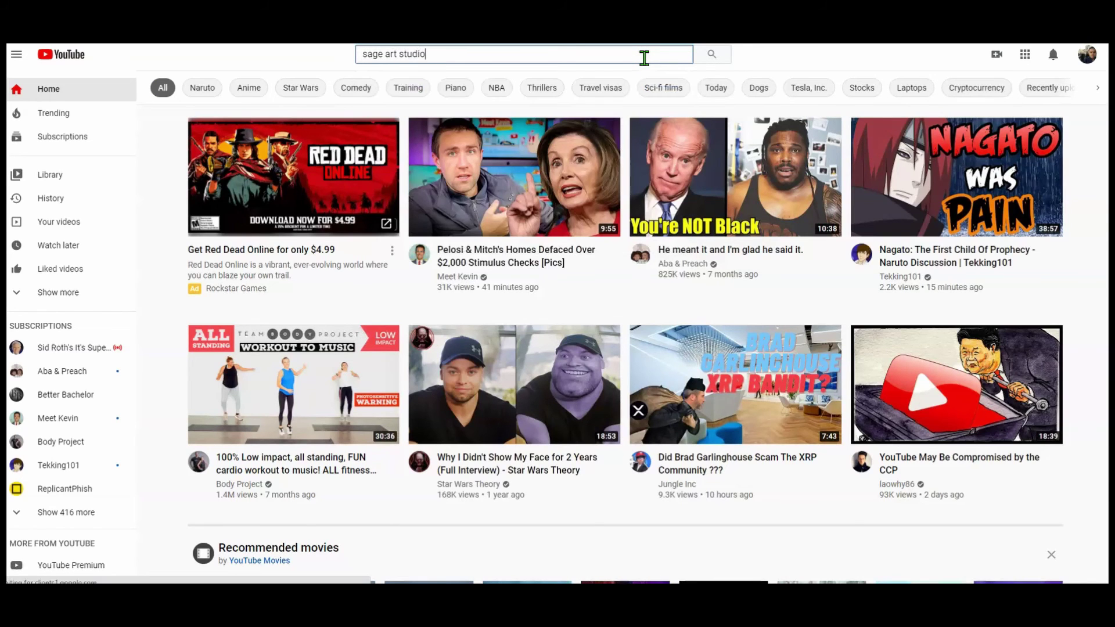
{"action": "key", "text": "Return"}
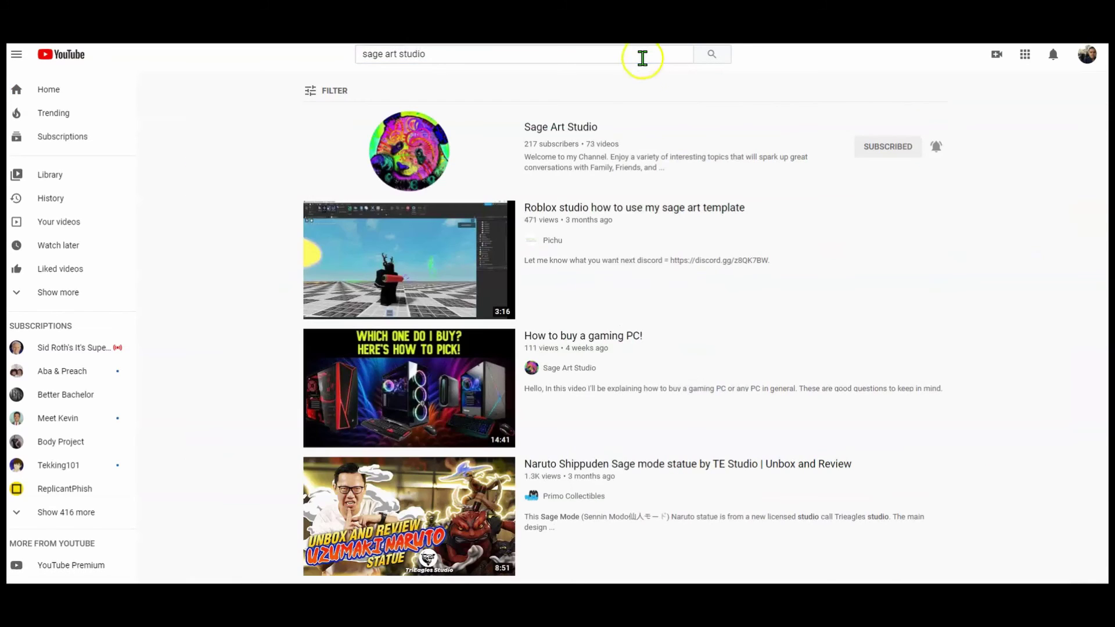
Step: Open the Oculus quest 2 Facebook account video from Sage Art Studio's uploads, raise its volume slightly and pause it
{"action": "left_click", "coordinate": [405, 168]}
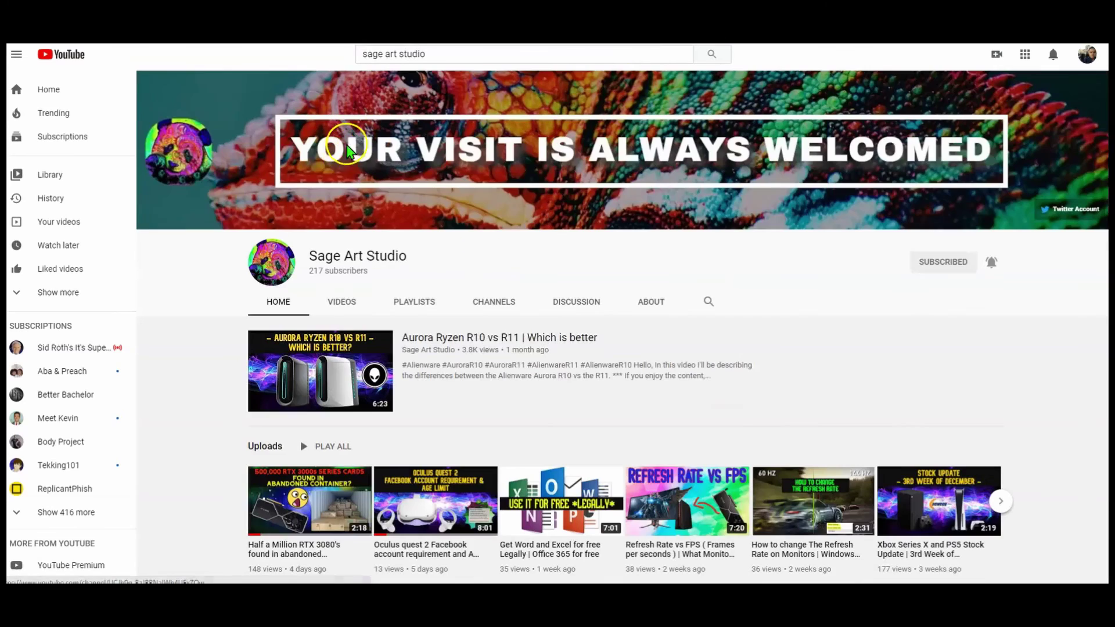
{"action": "left_click", "coordinate": [351, 300]}
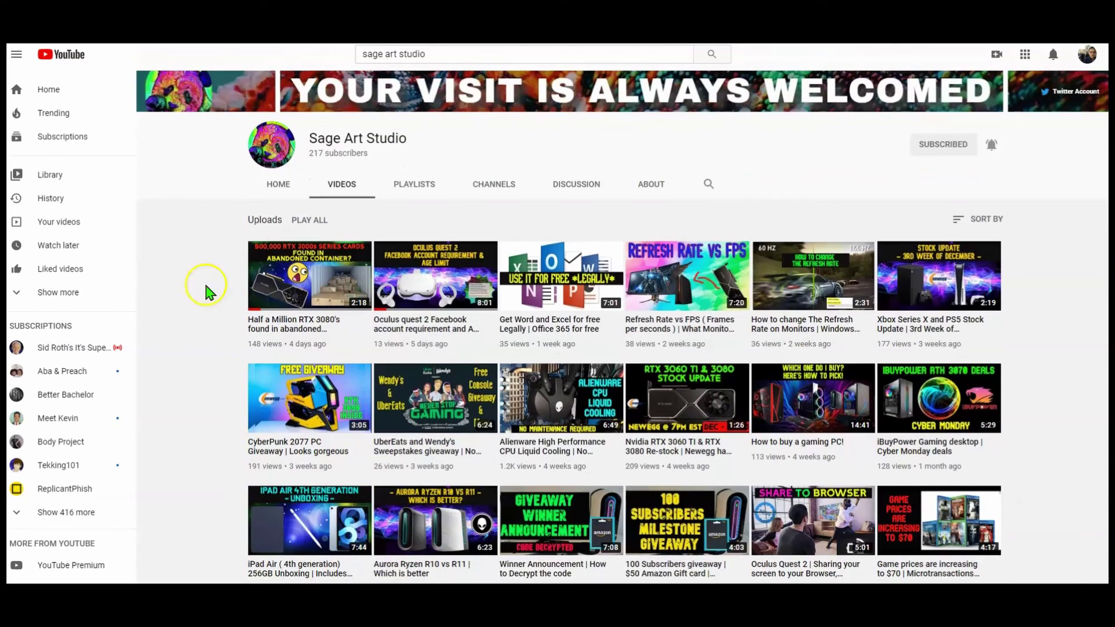
{"action": "left_click", "coordinate": [450, 301]}
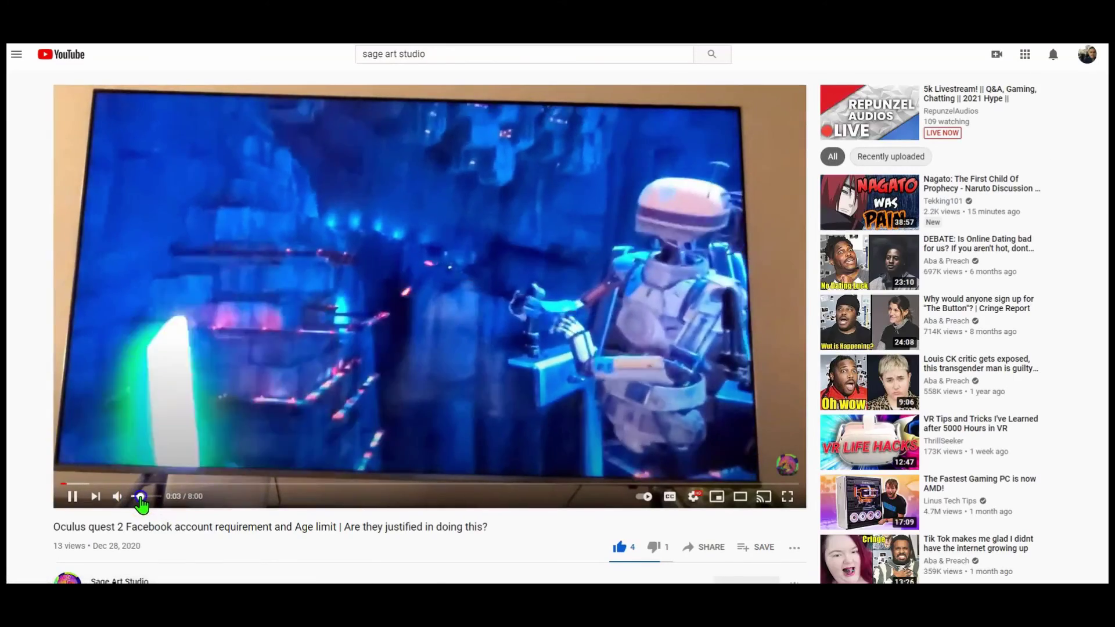
{"action": "left_click_drag", "start_coordinate": [140, 497], "coordinate": [145, 498]}
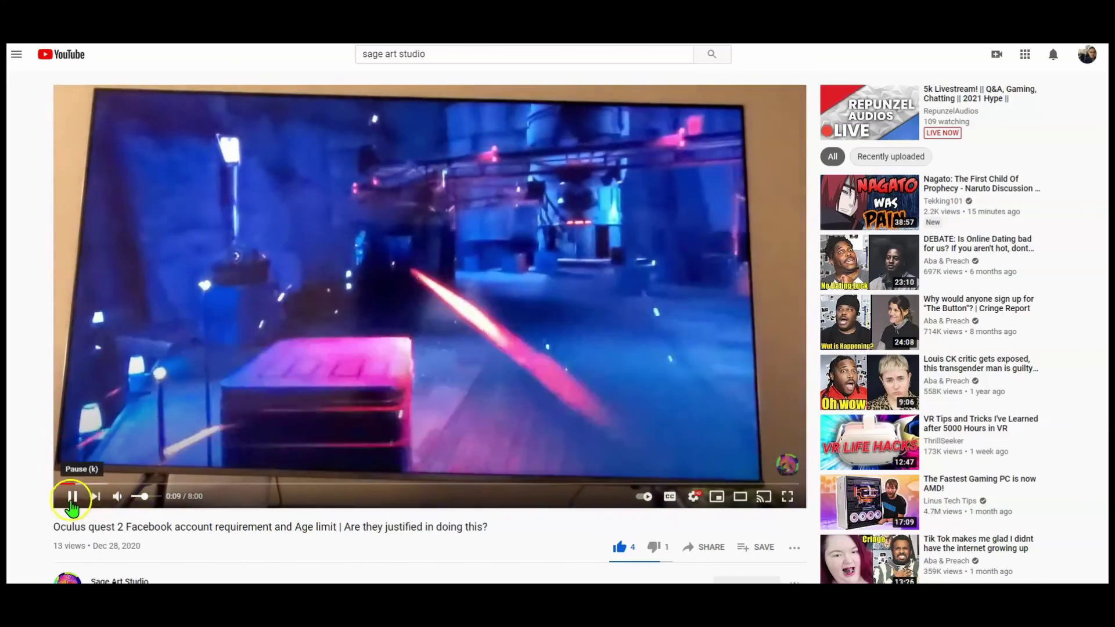
{"action": "left_click", "coordinate": [71, 496]}
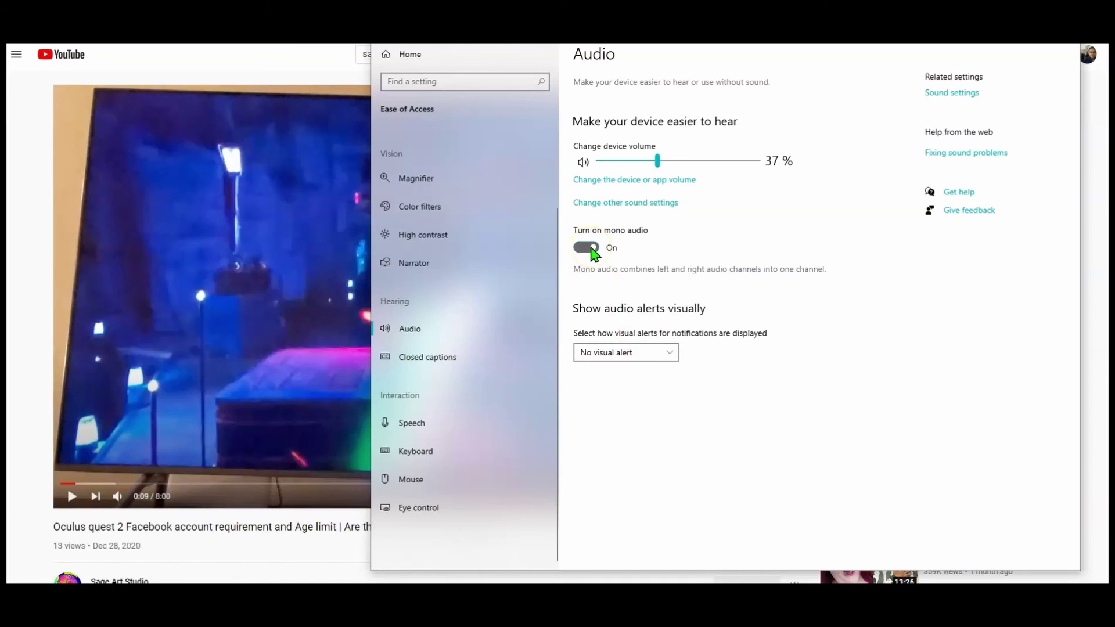
Step: Play the Oculus quest 2 video in short stretches to hear its sound with mono audio turned on
{"action": "left_click", "coordinate": [245, 333]}
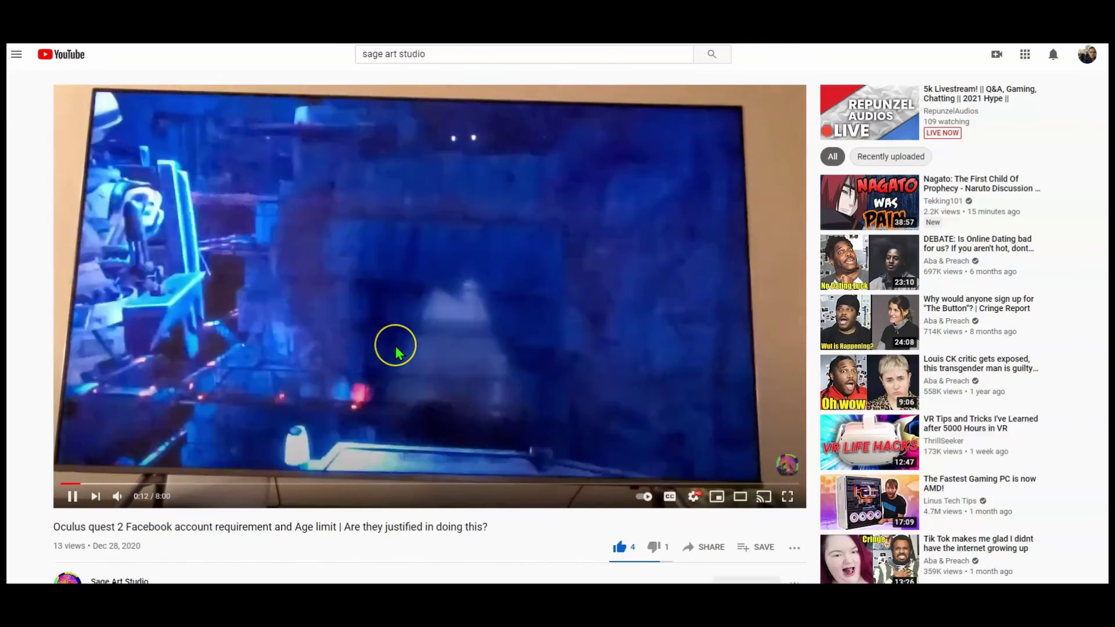
{"action": "left_click", "coordinate": [552, 448]}
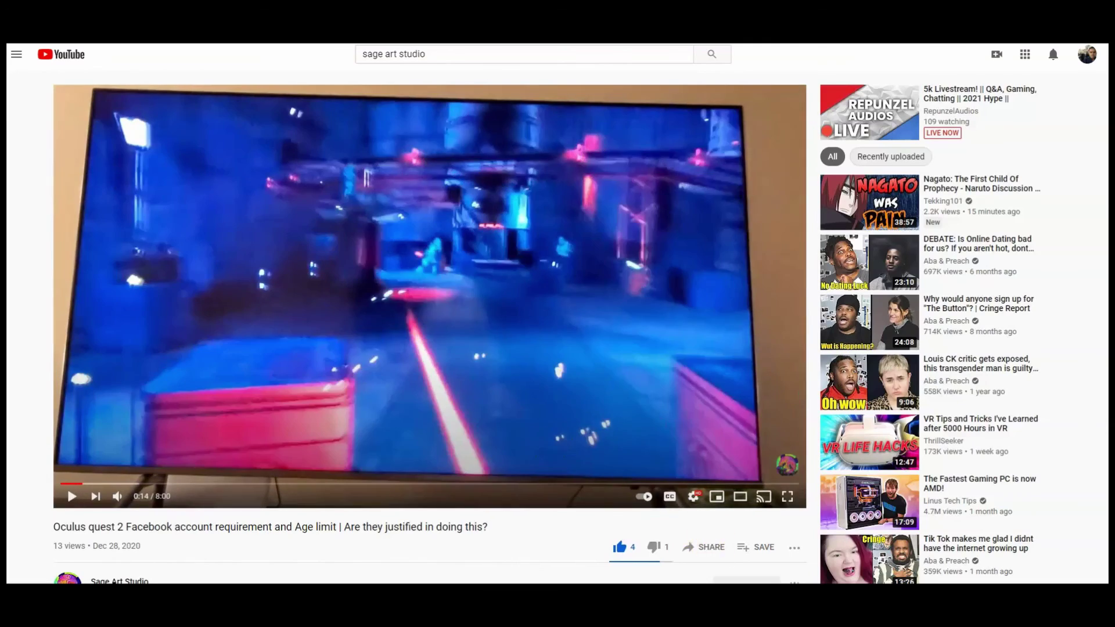
{"action": "key", "text": "alt+Tab"}
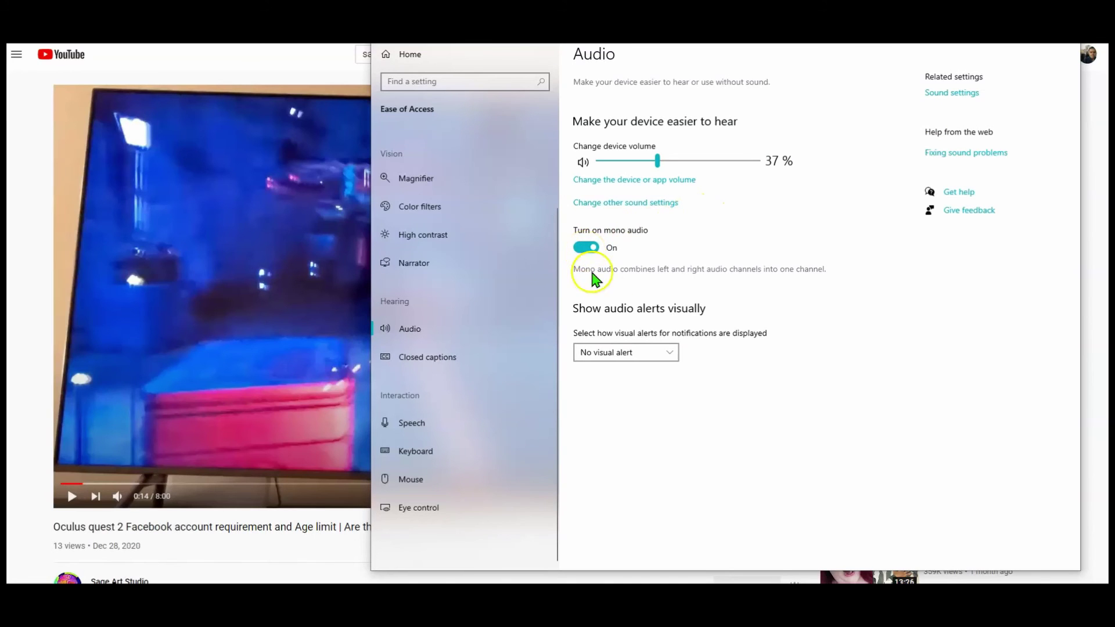
{"action": "left_click", "coordinate": [363, 325]}
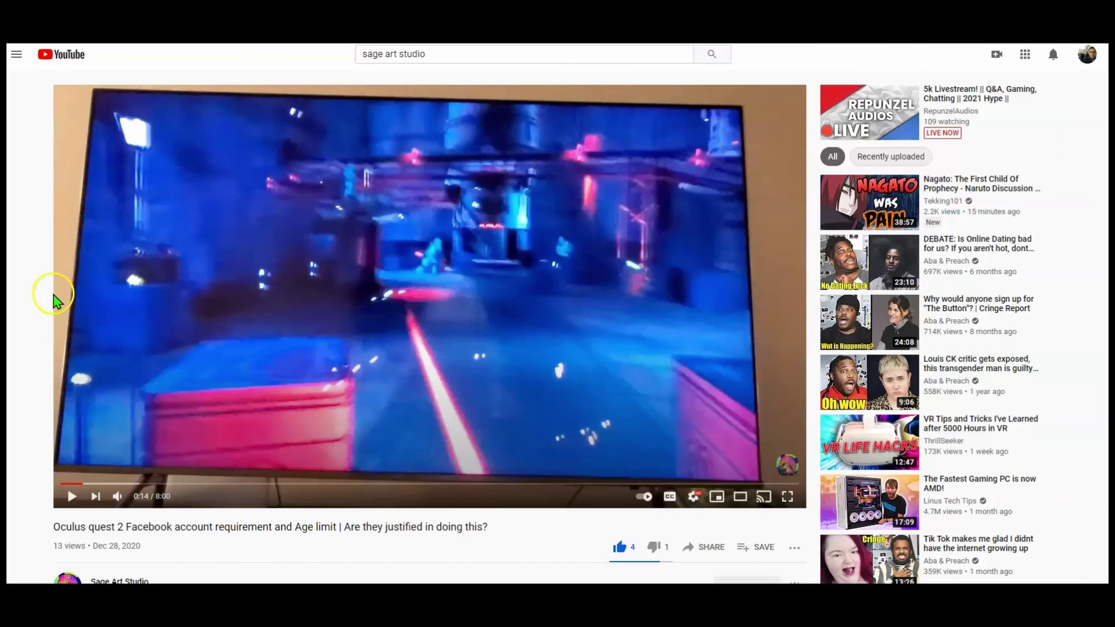
{"action": "left_click", "coordinate": [165, 302]}
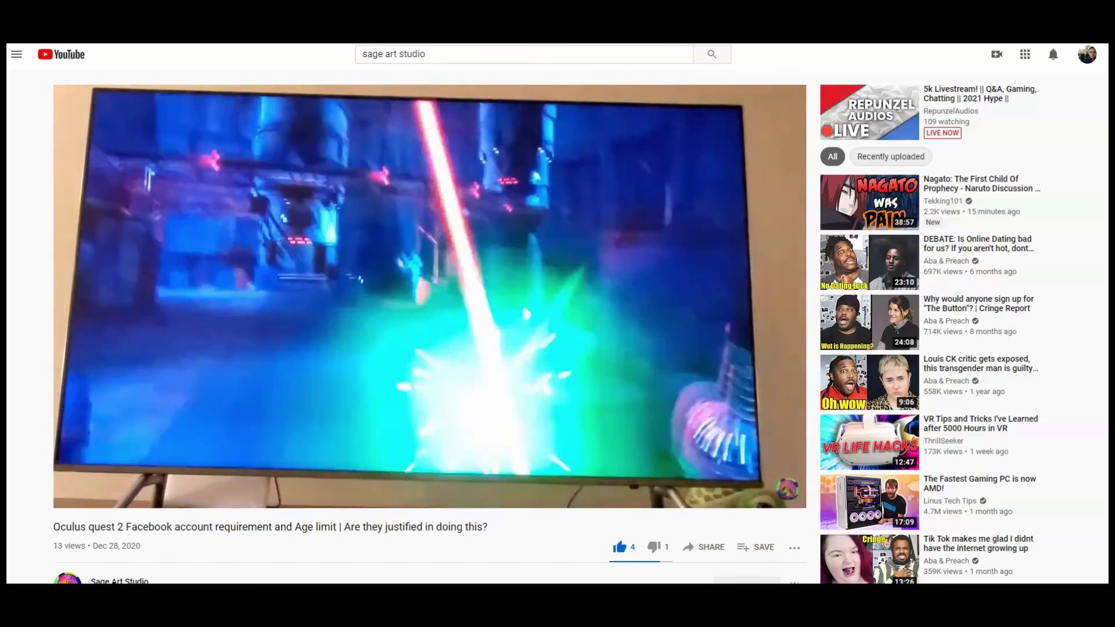
Step: Turn off mono audio in the Ease of Access settings and listen to the video again, pausing it when finished
{"action": "key", "text": "alt+Tab"}
{"action": "left_click", "coordinate": [589, 248]}
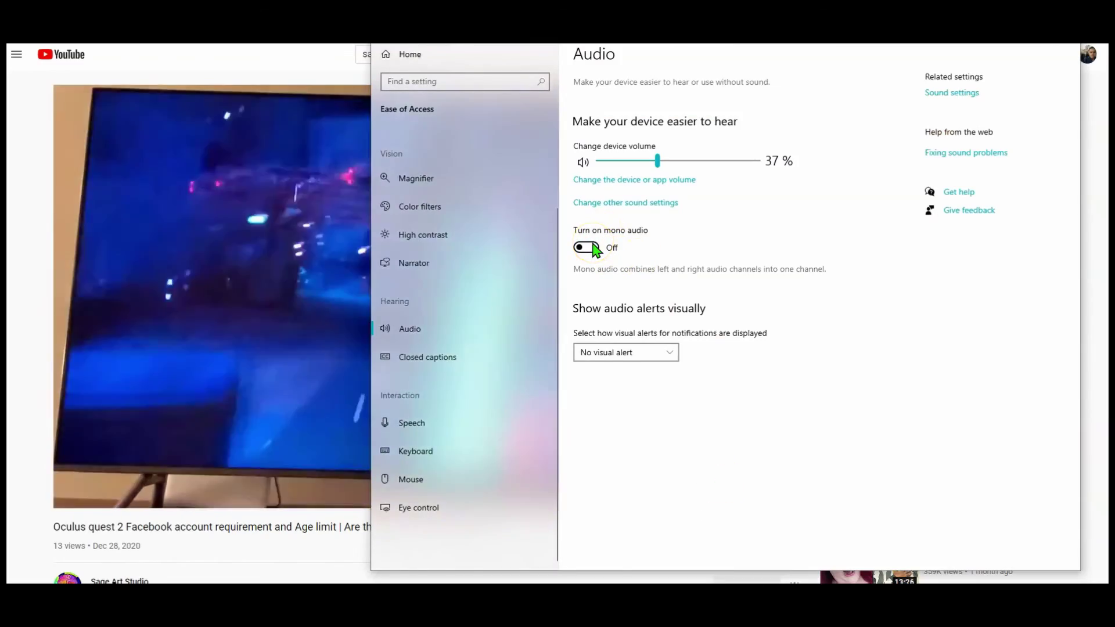
{"action": "left_click", "coordinate": [299, 241]}
{"action": "key", "text": "space"}
{"action": "key", "text": "alt+Tab"}
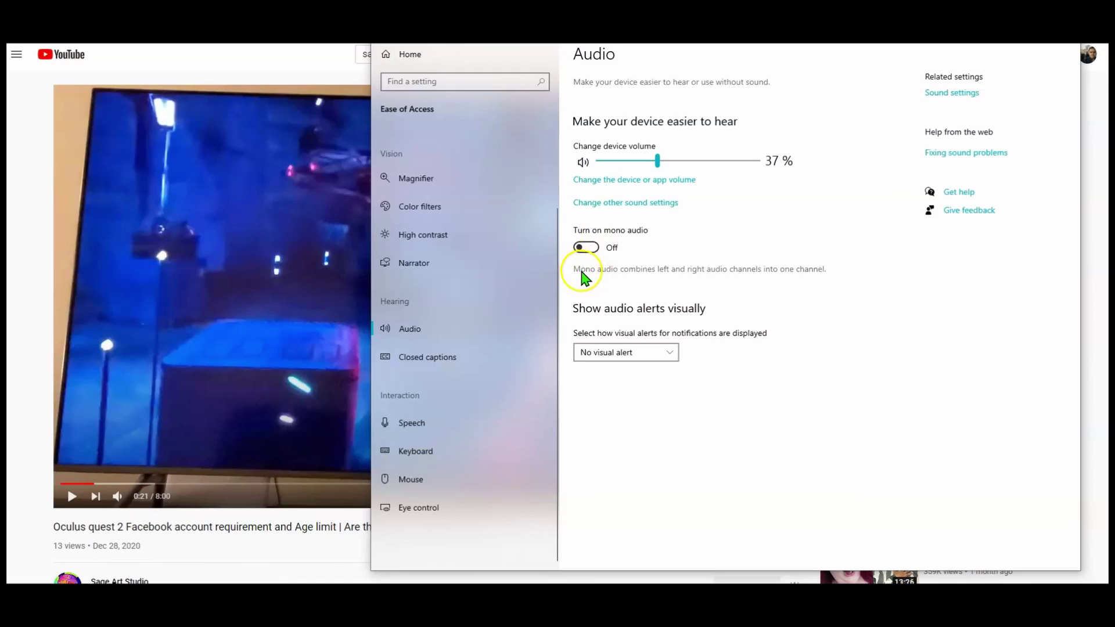
Step: Search Google for "what is mono audio used for"
{"action": "key", "text": "alt+Tab"}
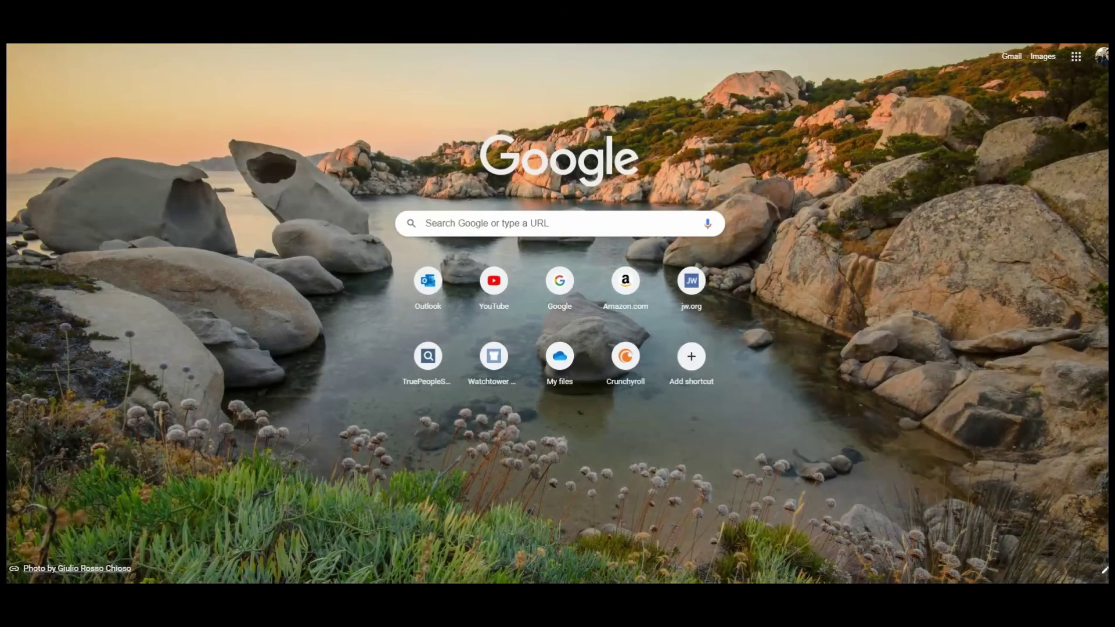
{"action": "type", "text": "what is"}
{"action": "type", "text": "the aurora"}
{"action": "type", "text": "dio"}
{"action": "key", "text": "Return"}
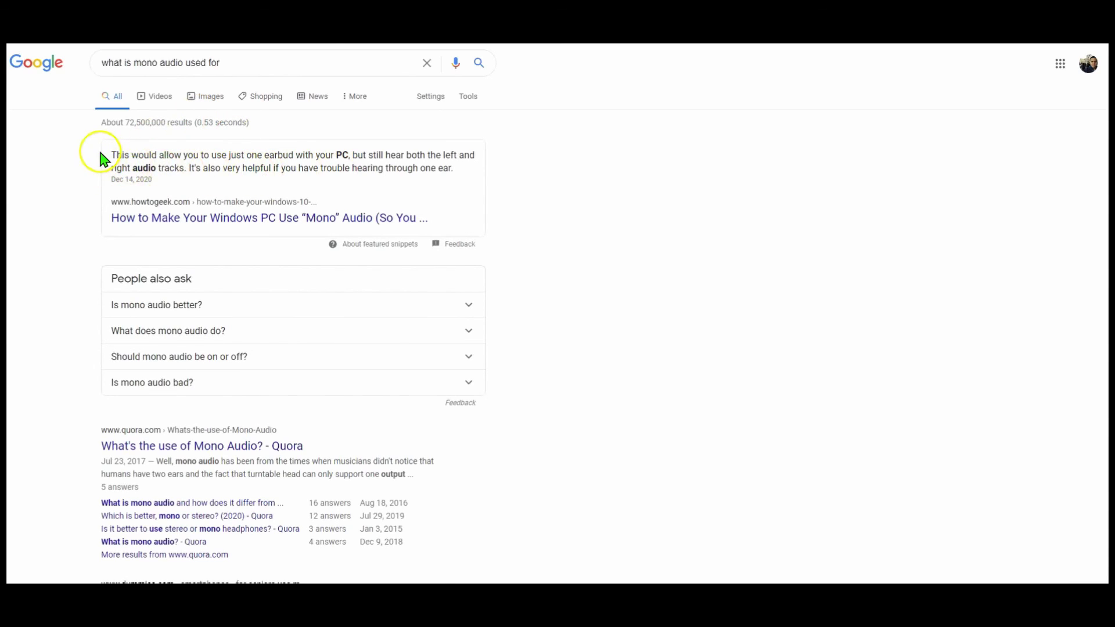
Step: Read the featured answer on mono audio, highlighting the parts about using one earbud and having trouble hearing through one ear
{"action": "left_click_drag", "start_coordinate": [212, 156], "coordinate": [248, 156]}
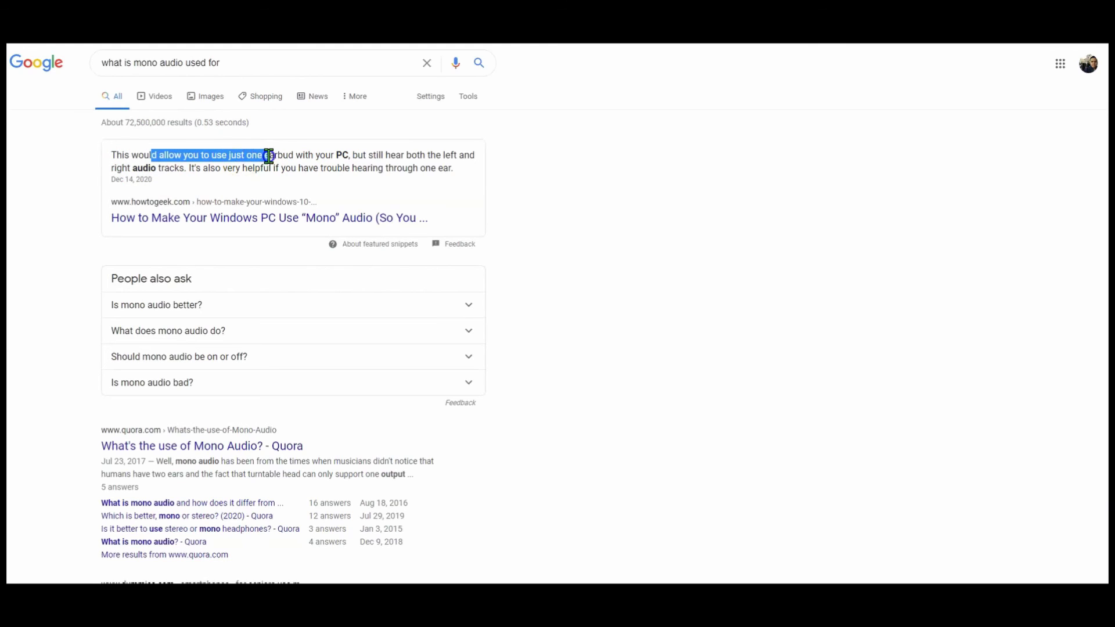
{"action": "left_click", "coordinate": [357, 156]}
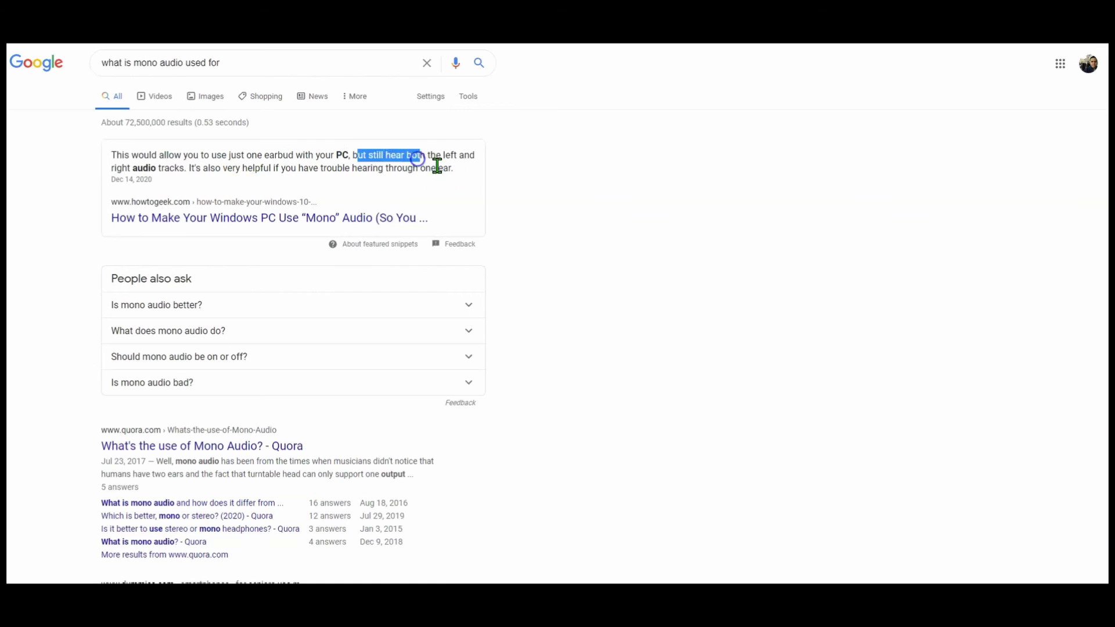
{"action": "left_click", "coordinate": [180, 174]}
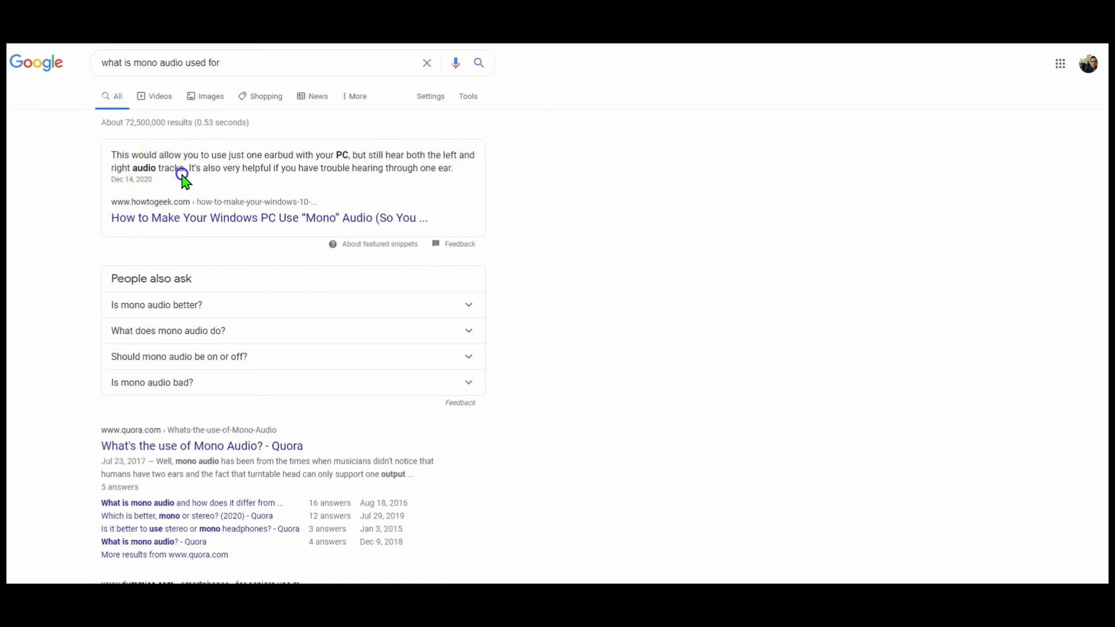
{"action": "left_click_drag", "start_coordinate": [190, 170], "coordinate": [284, 172]}
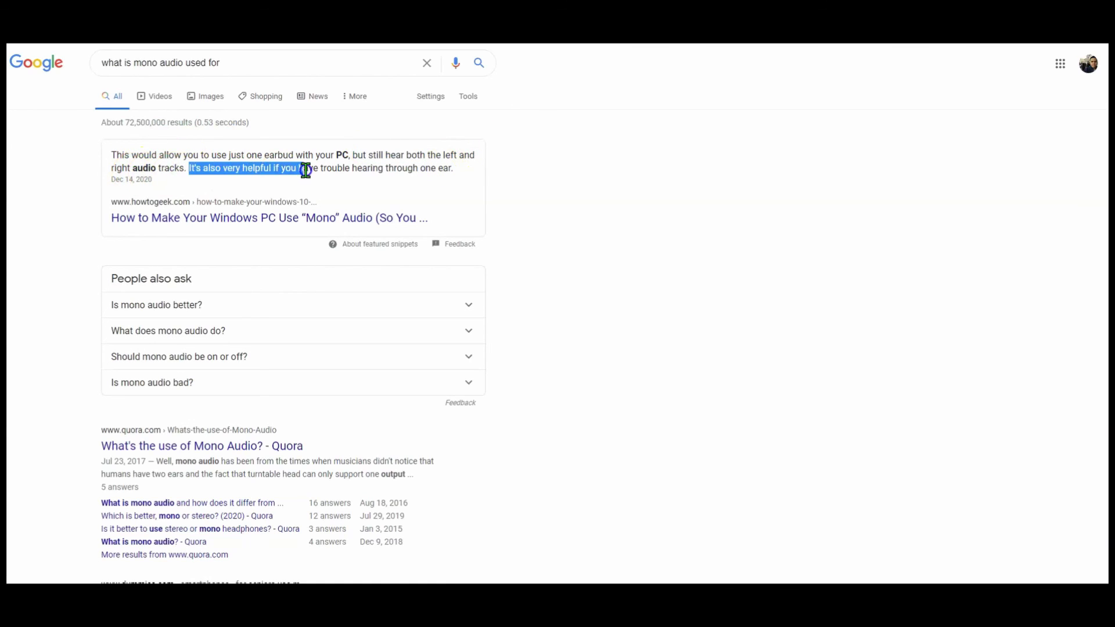
{"action": "left_click_drag", "start_coordinate": [427, 170], "coordinate": [455, 175]}
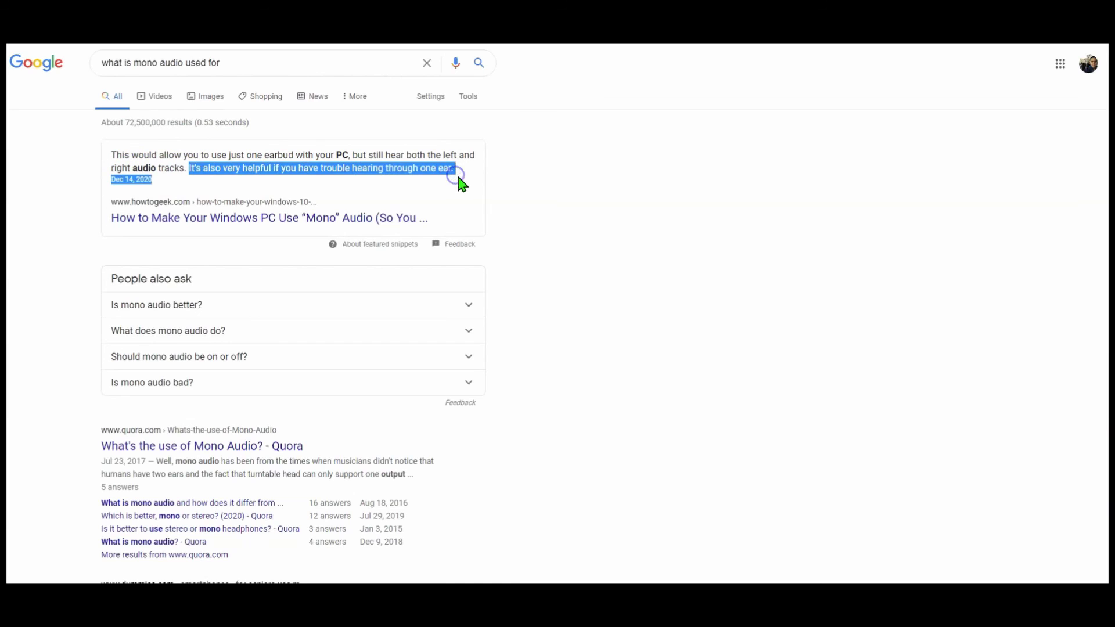
{"action": "left_click", "coordinate": [461, 183]}
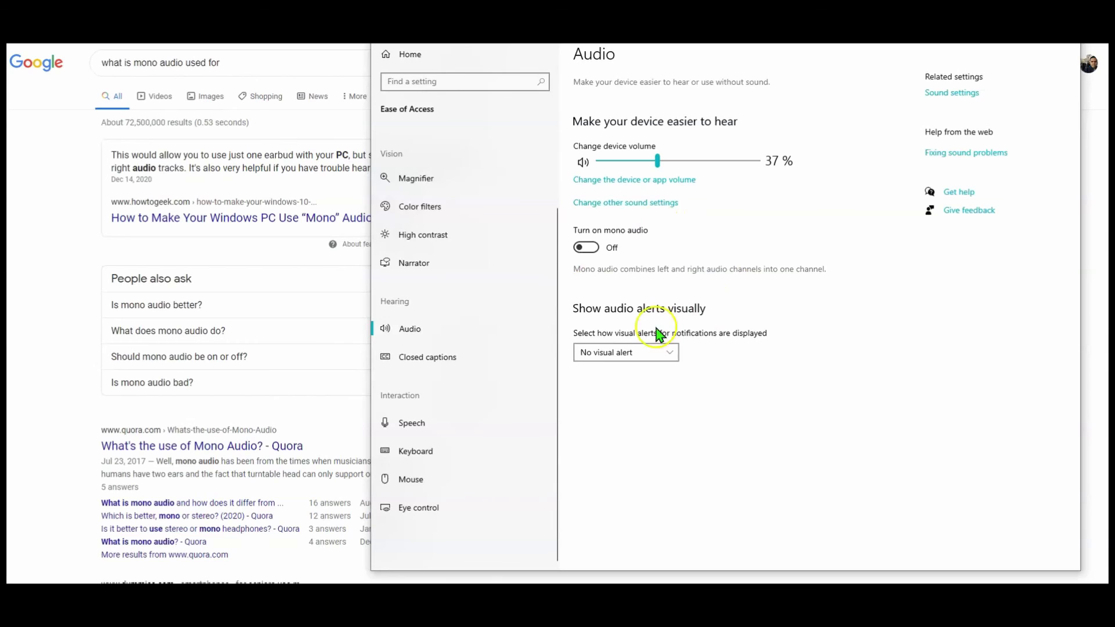
Step: Turn mono audio on and back off in the Ease of Access settings to demonstrate the option
{"action": "left_click", "coordinate": [586, 247]}
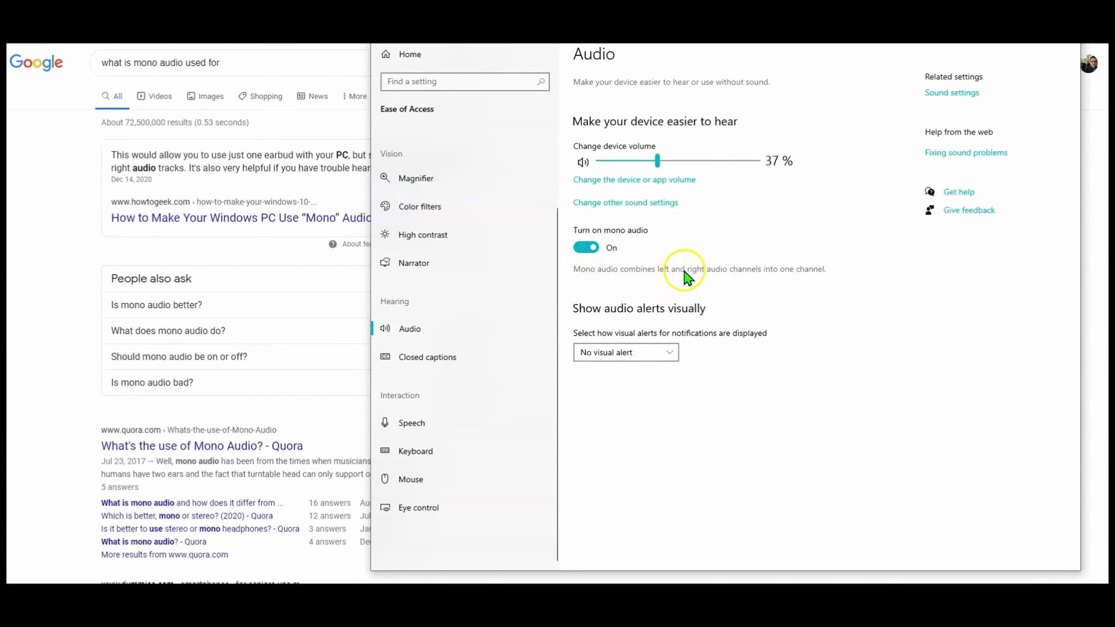
{"action": "left_click", "coordinate": [586, 247]}
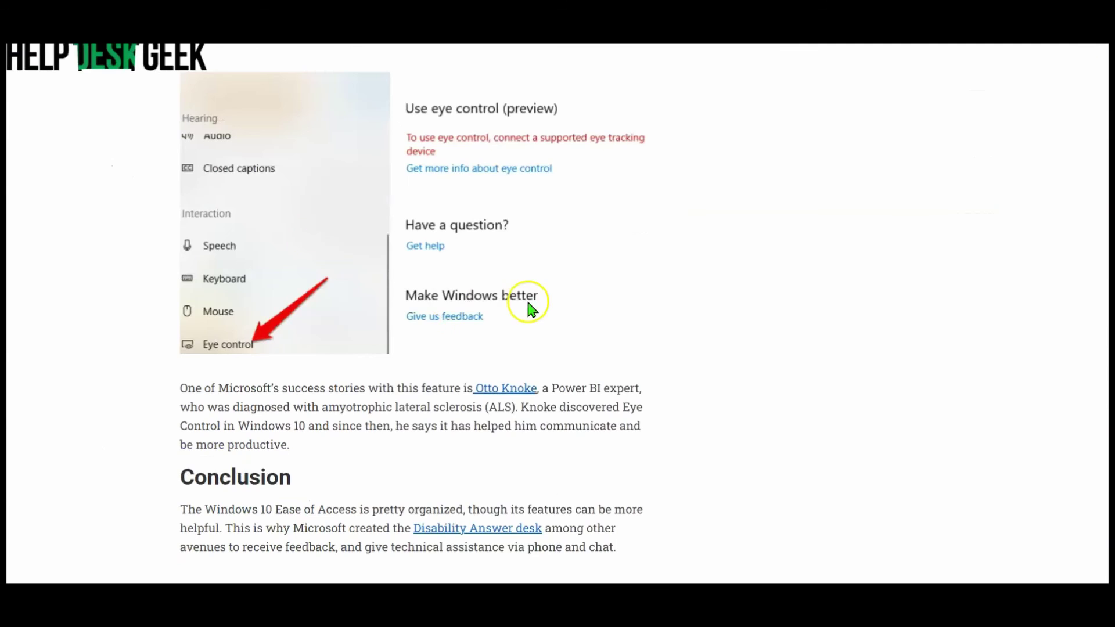
Step: Skim the Help Desk Geek article from the Conclusion back through Eye Control, Mouse, Keyboard and Speech Recognition to the Narrator section
{"action": "scroll", "coordinate": [529, 308], "scroll_direction": "down", "scroll_amount": 8}
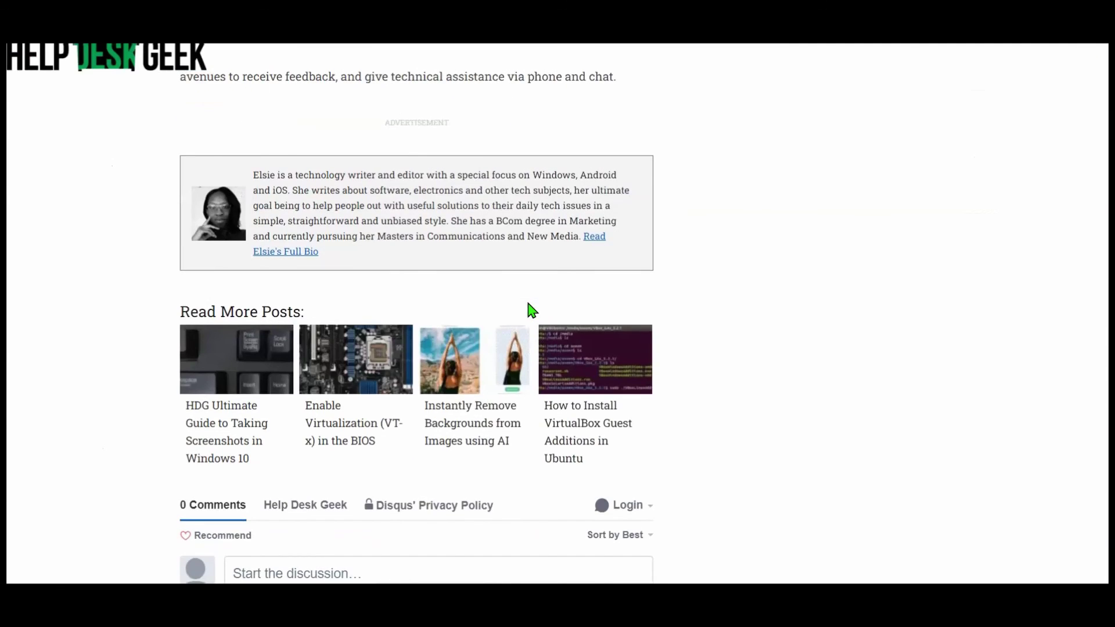
{"action": "scroll", "coordinate": [530, 311], "scroll_direction": "up", "scroll_amount": 14}
{"action": "left_click_drag", "start_coordinate": [183, 297], "coordinate": [579, 312]}
{"action": "left_click", "coordinate": [819, 339]}
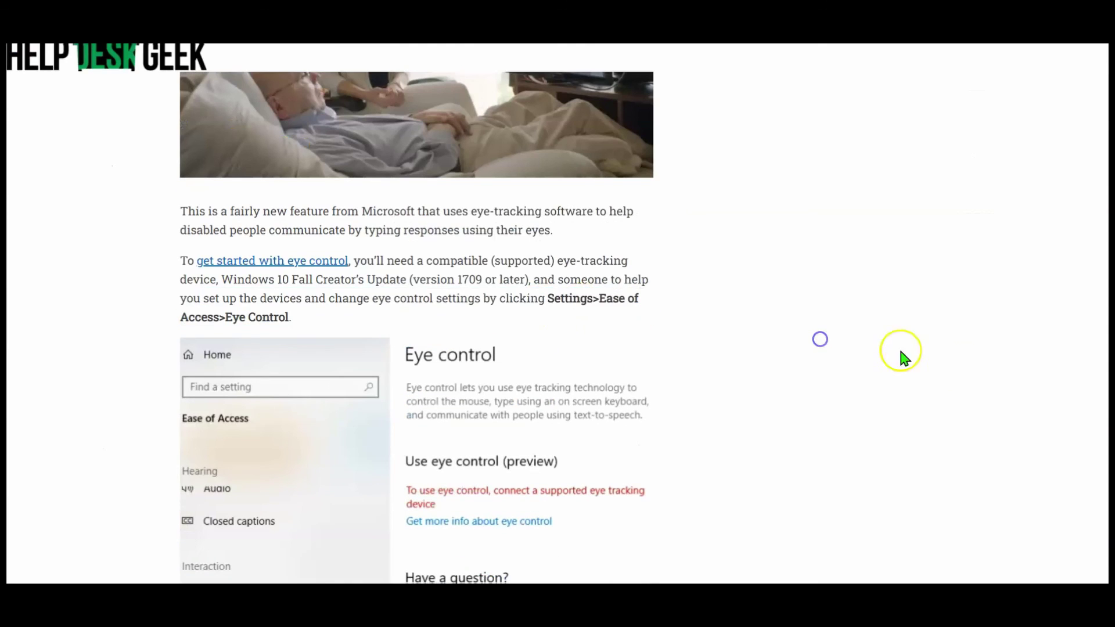
{"action": "scroll", "coordinate": [415, 328], "scroll_direction": "up", "scroll_amount": 15}
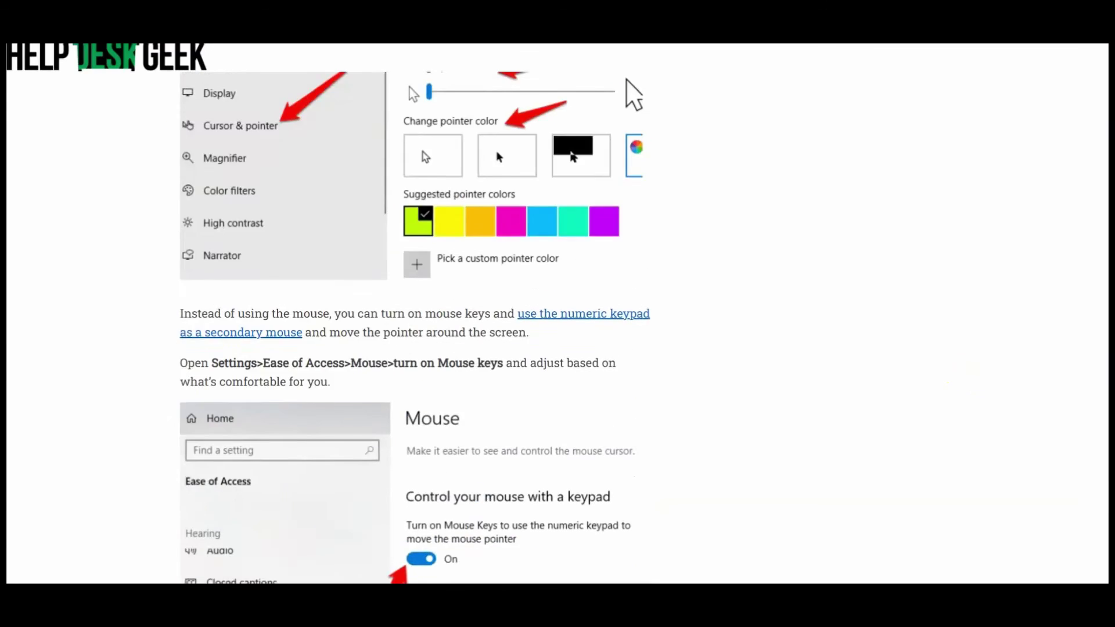
{"action": "scroll", "coordinate": [1066, 343], "scroll_direction": "up", "scroll_amount": 15}
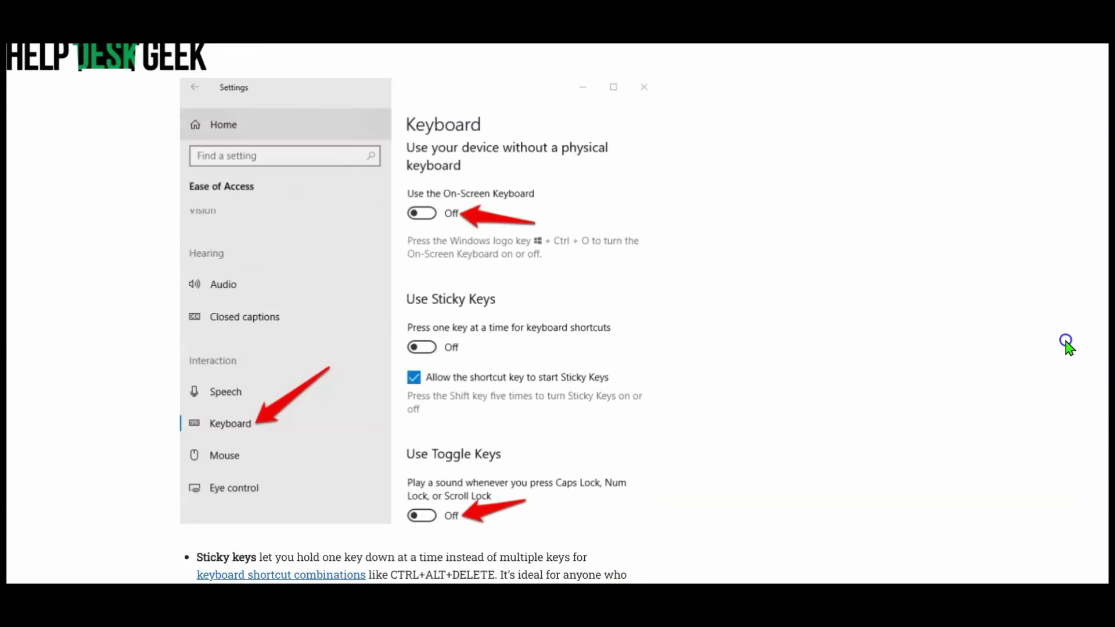
{"action": "scroll", "coordinate": [1055, 299], "scroll_direction": "up", "scroll_amount": 5}
{"action": "scroll", "coordinate": [1038, 266], "scroll_direction": "down", "scroll_amount": 15}
{"action": "scroll", "coordinate": [1024, 249], "scroll_direction": "up", "scroll_amount": 15}
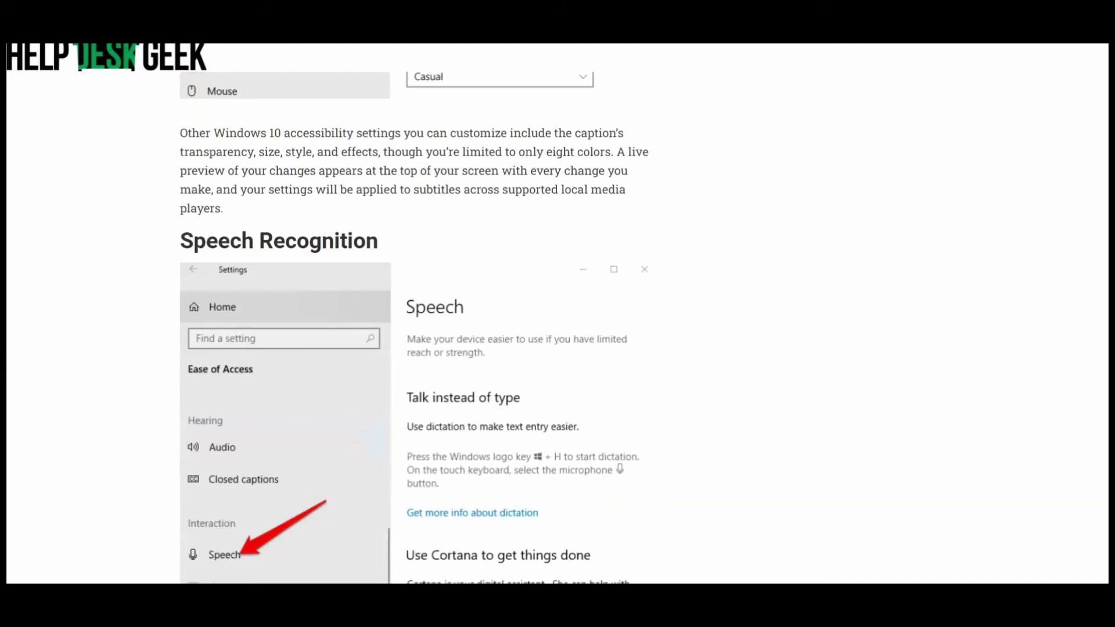
{"action": "scroll", "coordinate": [1102, 100], "scroll_direction": "up", "scroll_amount": 20}
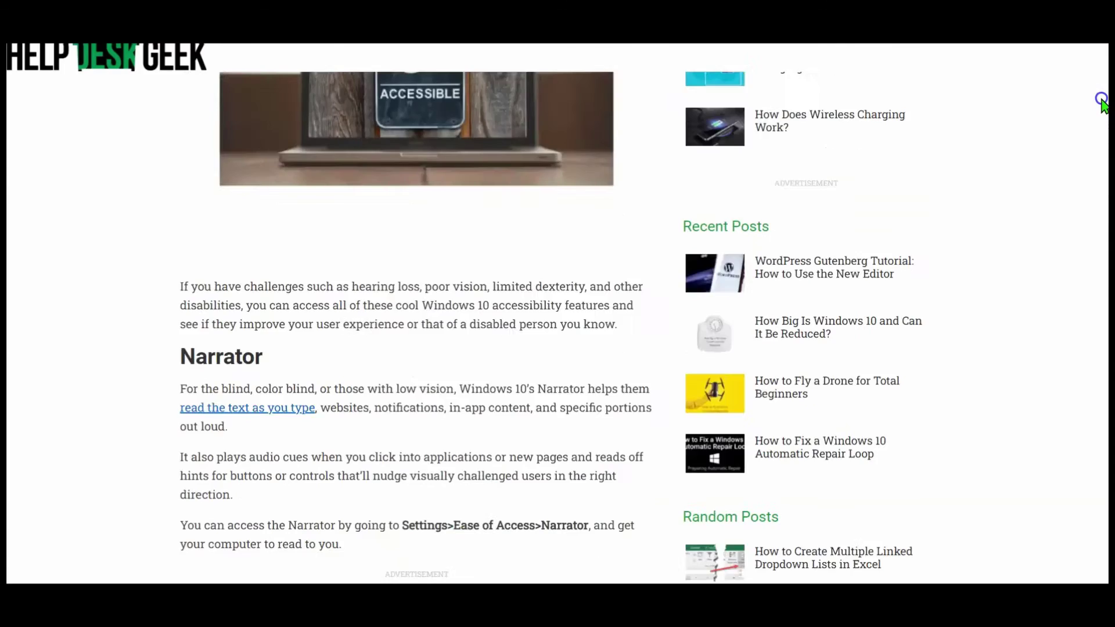
{"action": "scroll", "coordinate": [1100, 74], "scroll_direction": "down", "scroll_amount": 15}
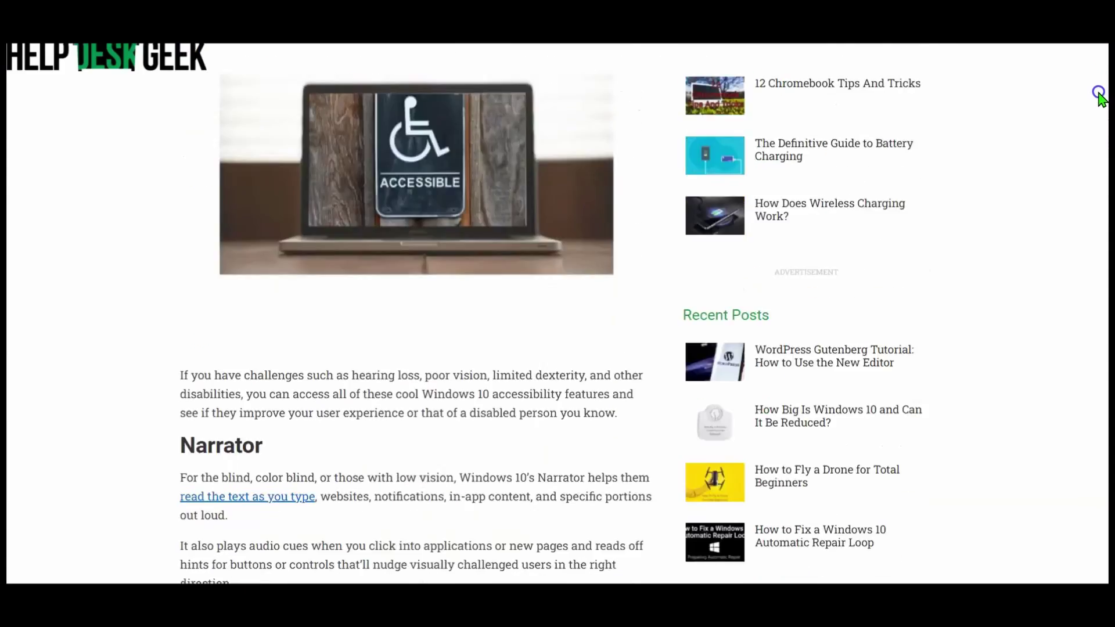
{"action": "scroll", "coordinate": [1094, 113], "scroll_direction": "up", "scroll_amount": 2}
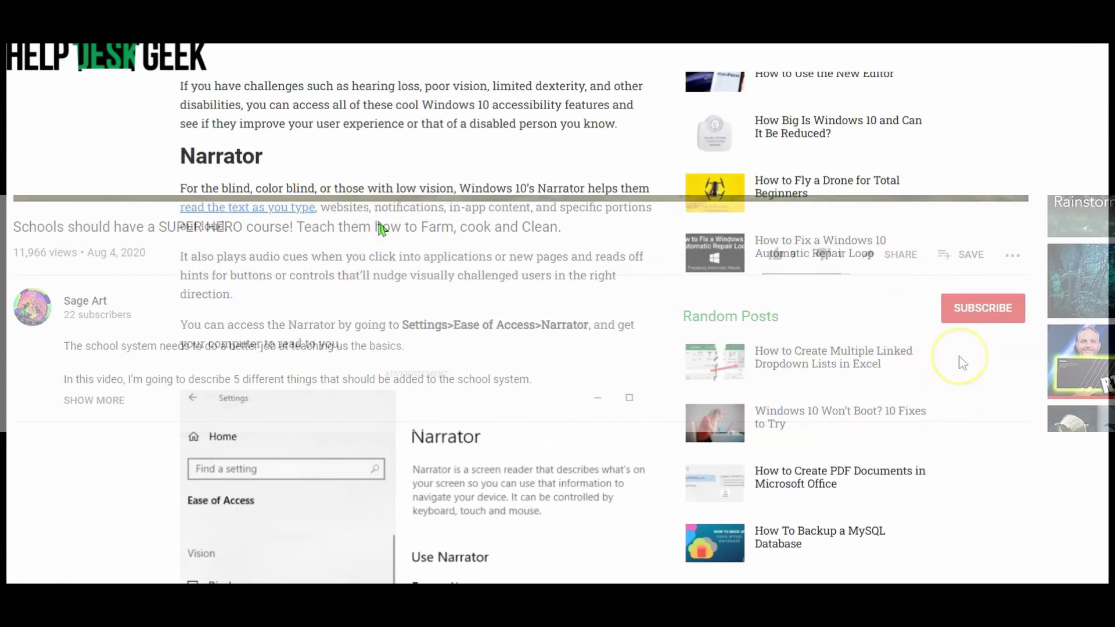
Step: Subscribe to the Sage Art channel and turn on its notifications
{"action": "left_click", "coordinate": [975, 317]}
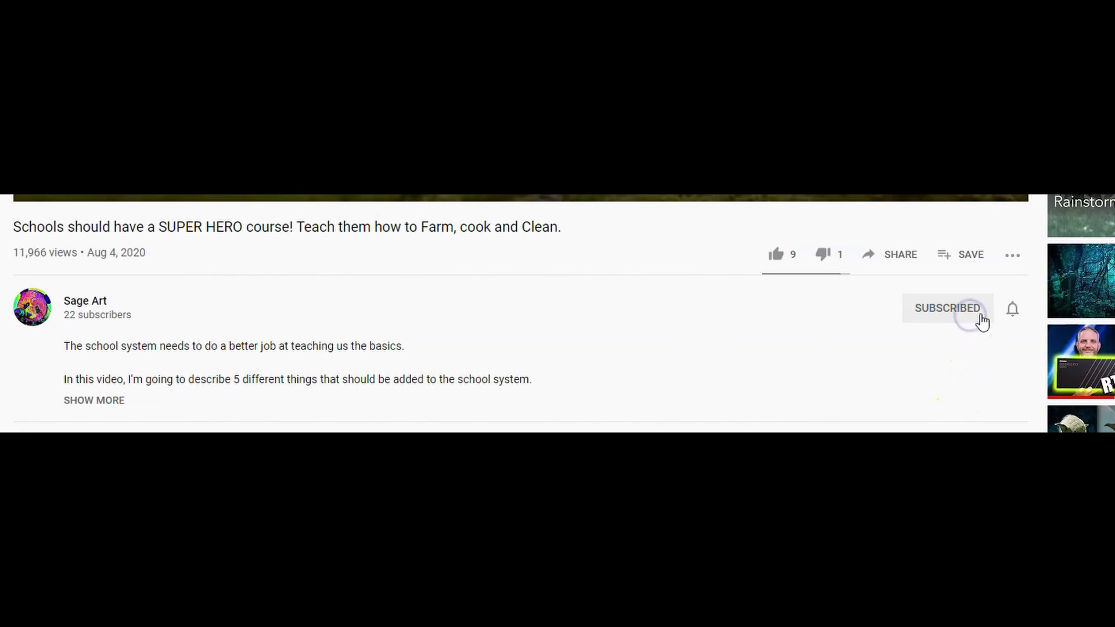
{"action": "left_click", "coordinate": [1013, 309]}
{"action": "left_click", "coordinate": [1045, 347]}
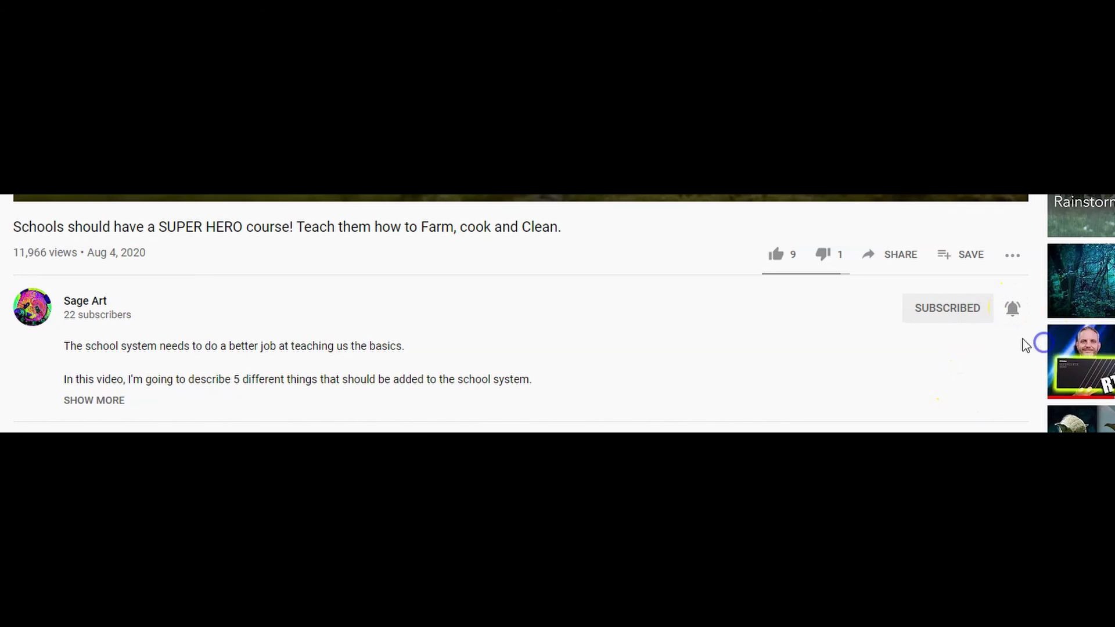